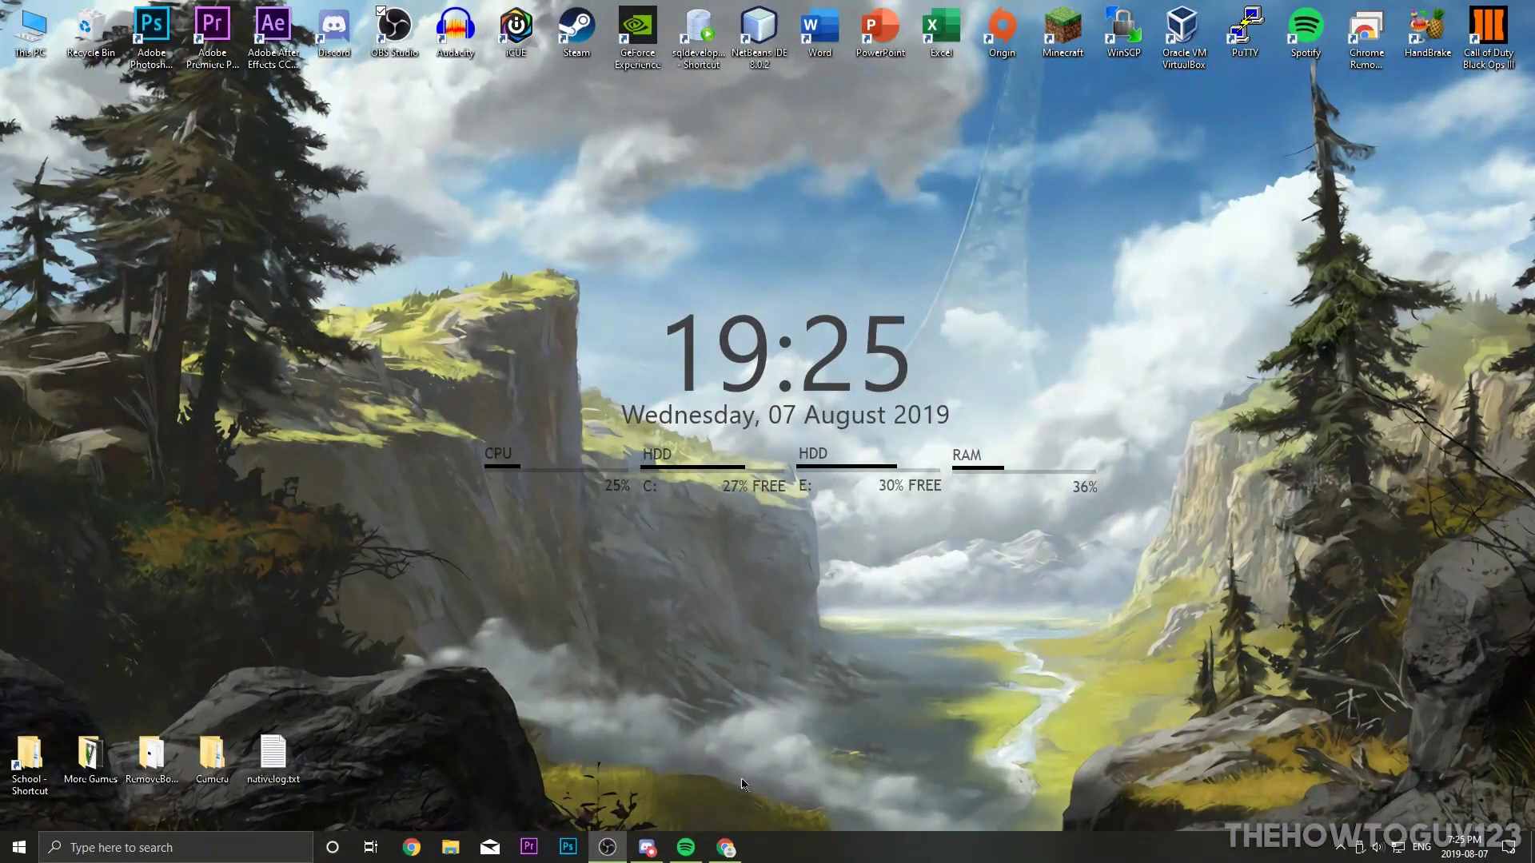
# Step: Return to the top of the Java download page recommending Version 8 Update 221
pyautogui.click(725, 848)
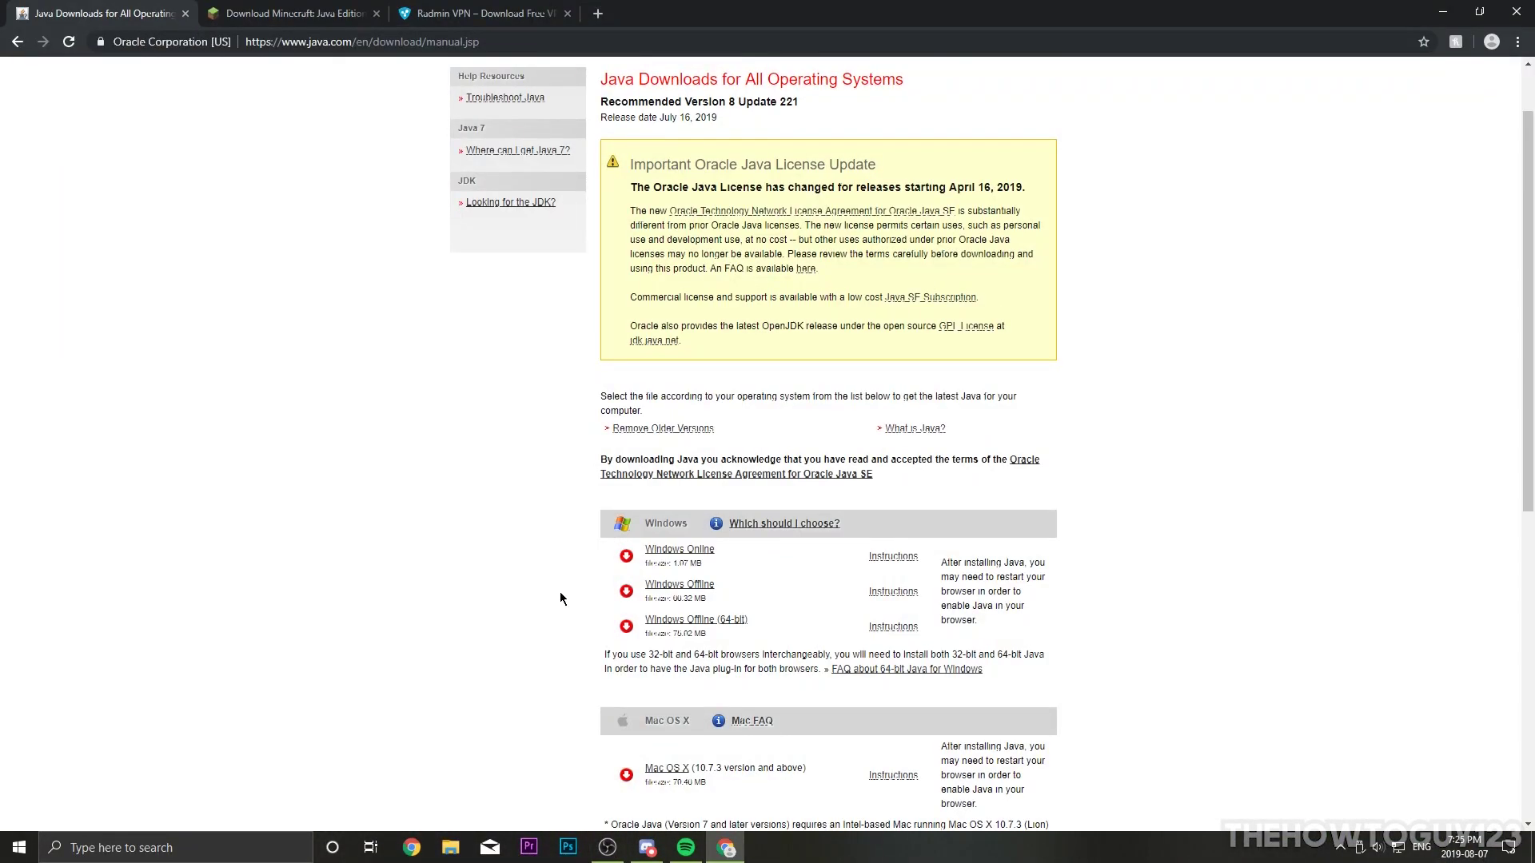
pyautogui.scroll(1, 559, 571)
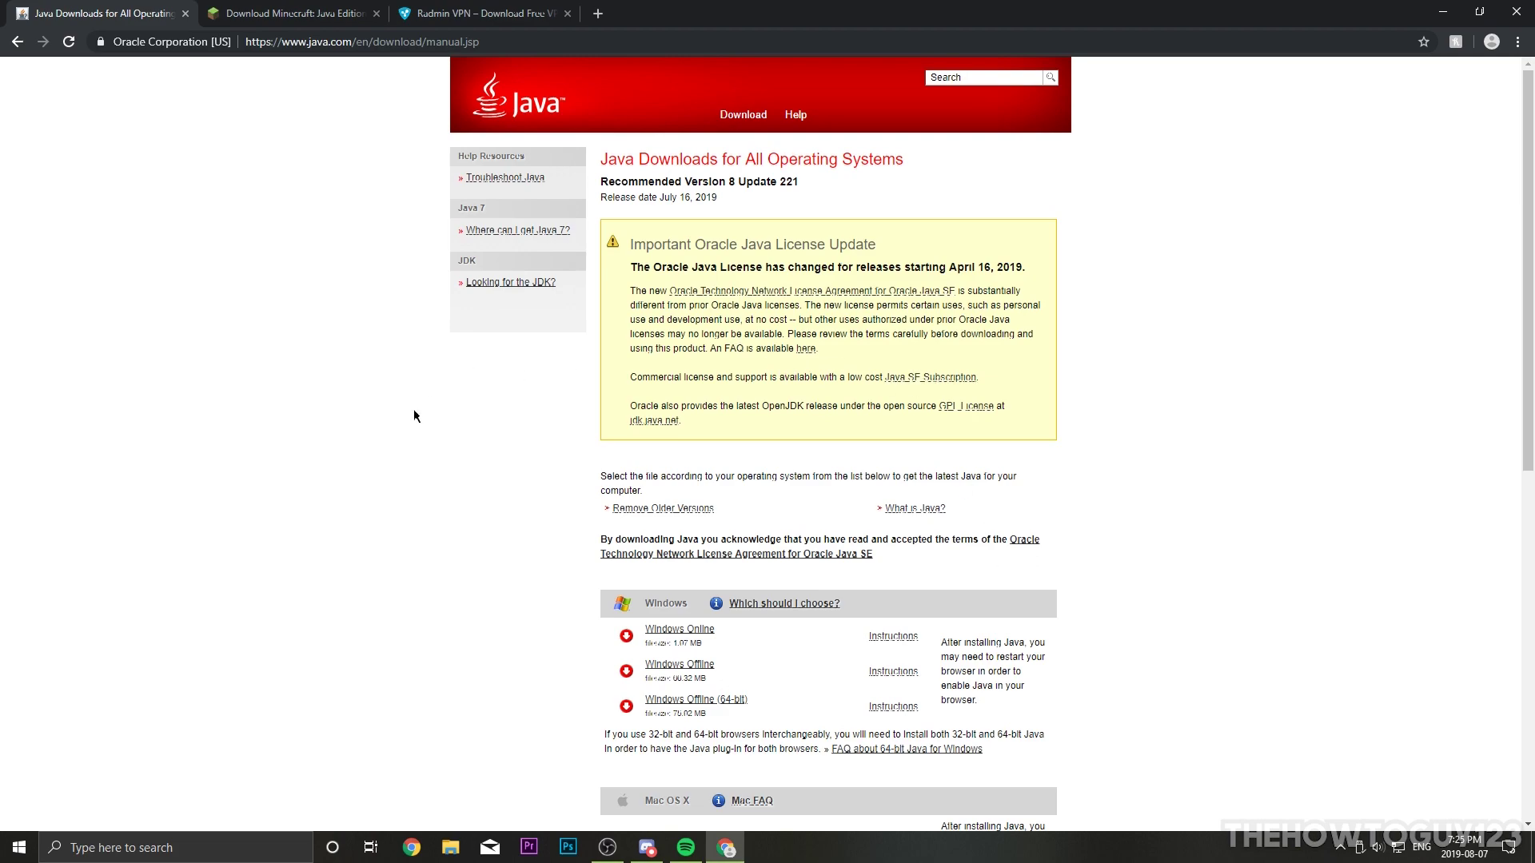
pyautogui.click(19, 847)
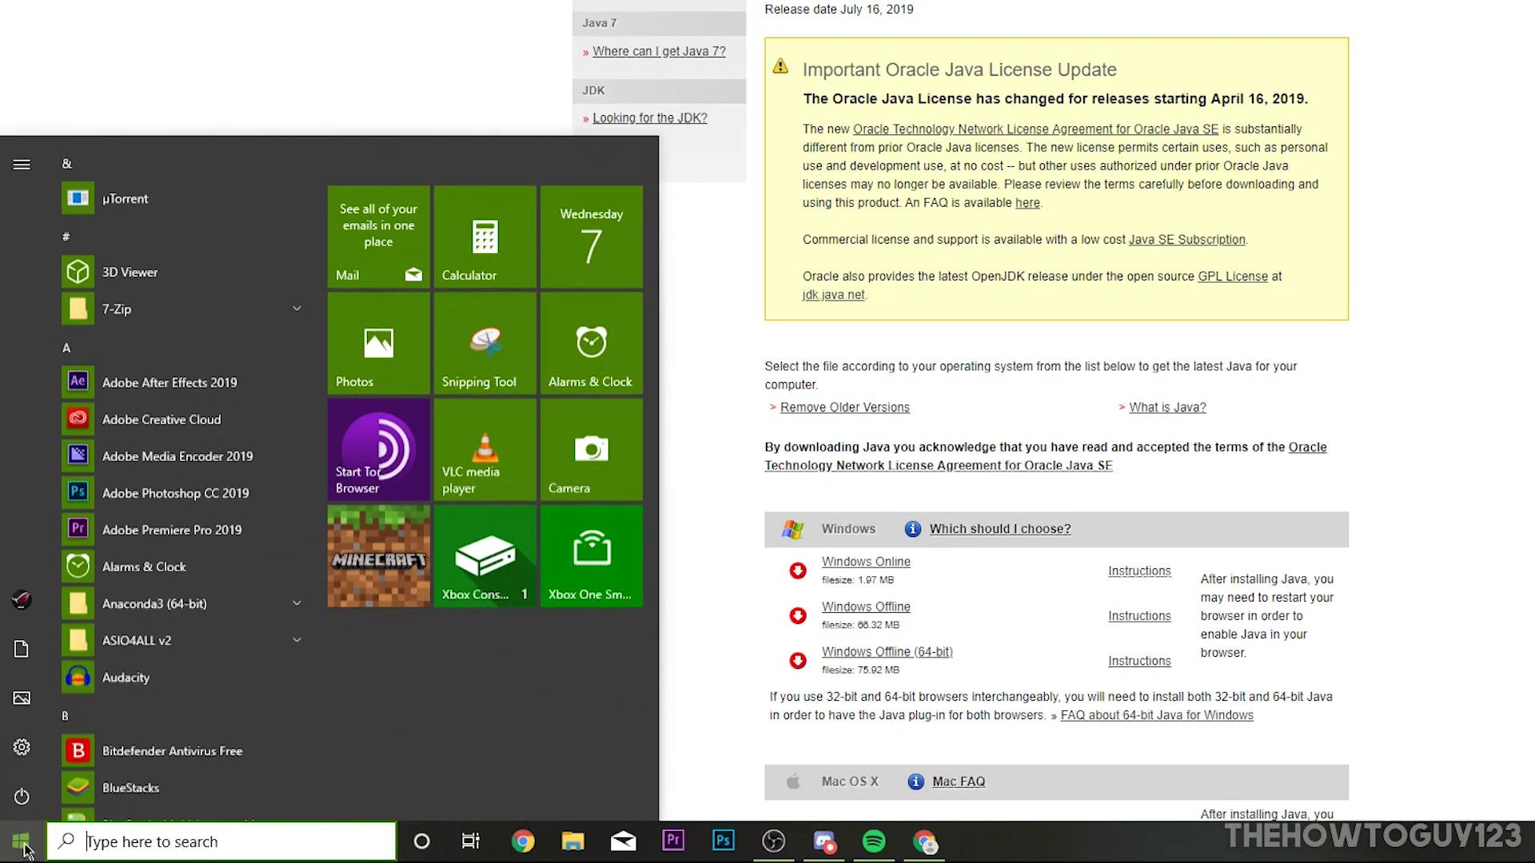
# Step: Check Settings > System > About to confirm a 64-bit Windows 10 Home operating system
pyautogui.click(23, 748)
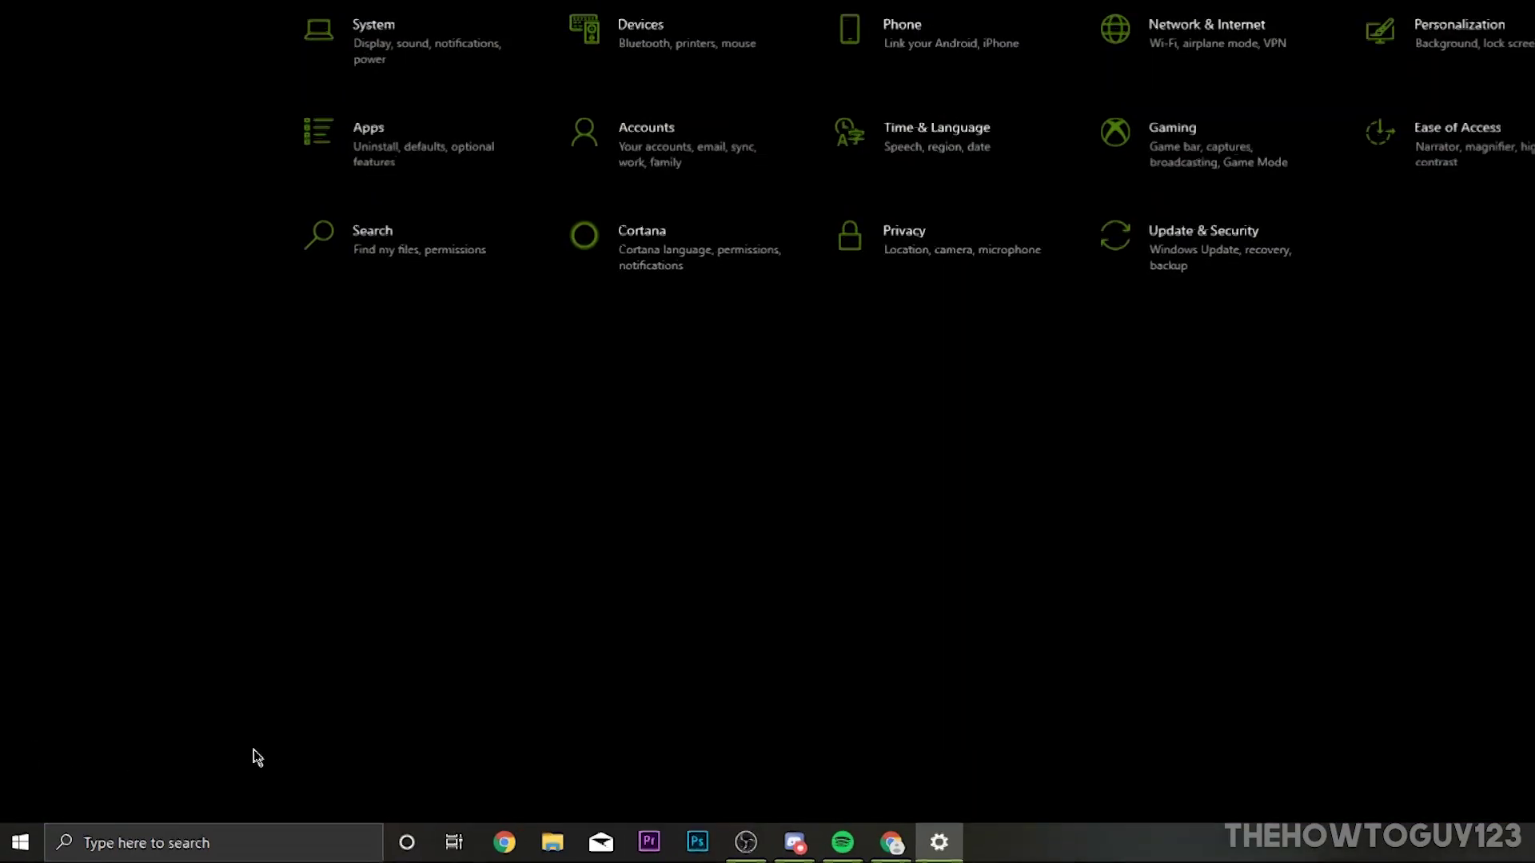
pyautogui.click(407, 60)
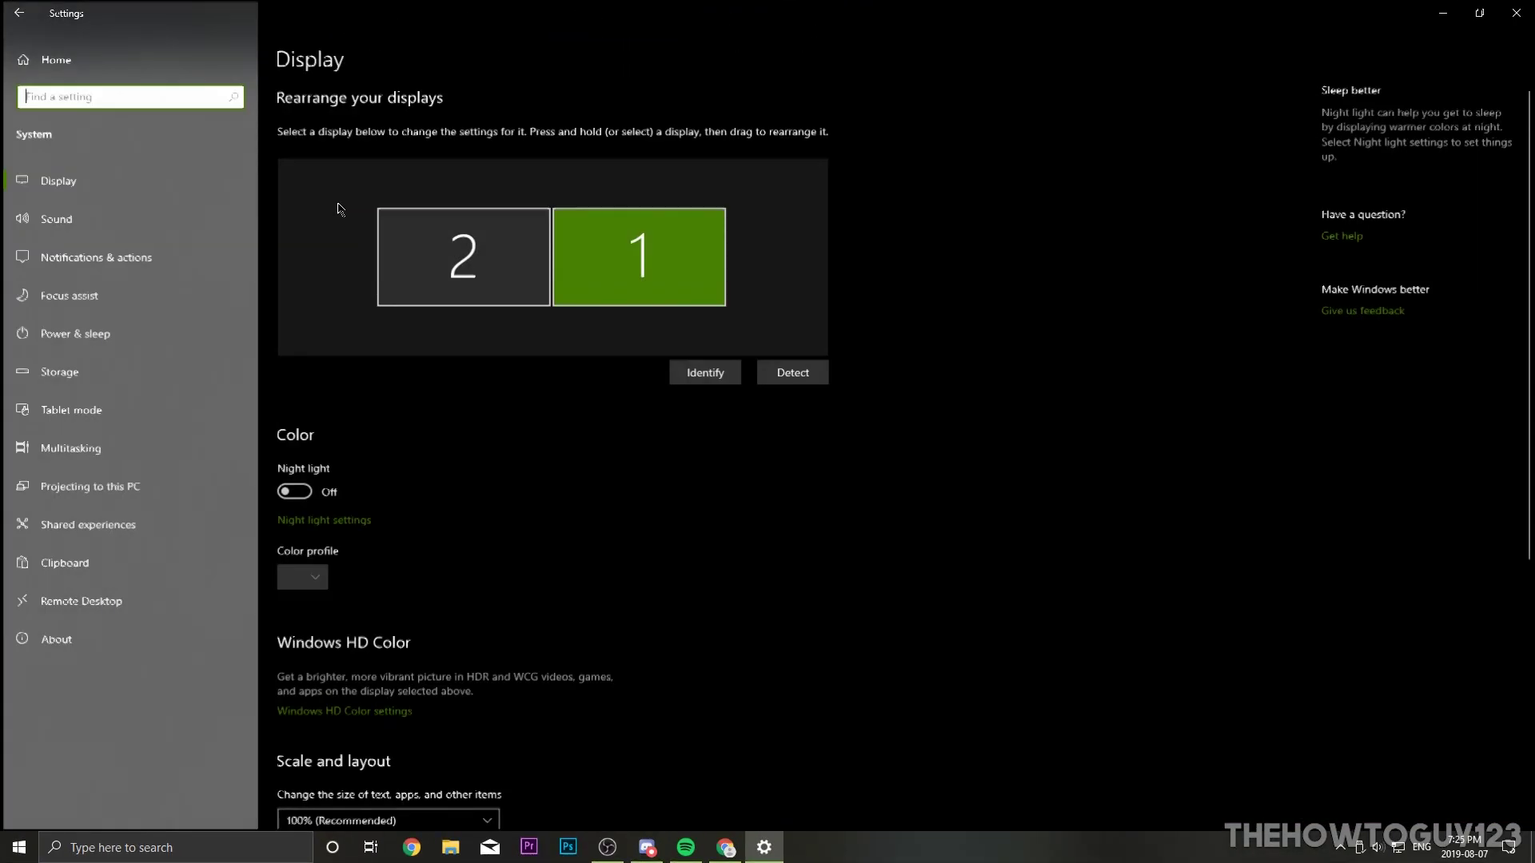
pyautogui.click(56, 641)
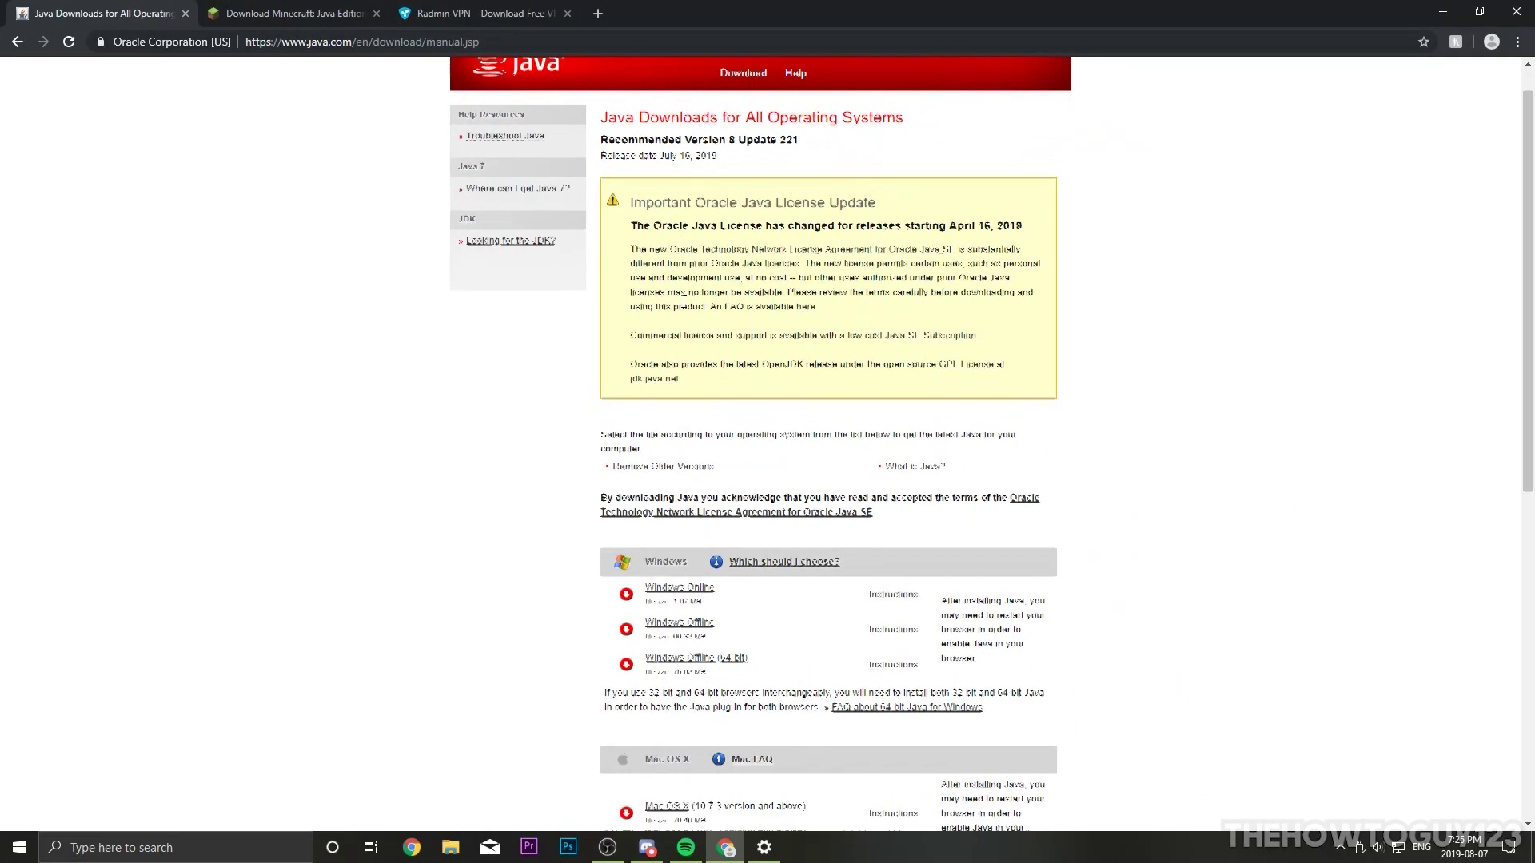
pyautogui.scroll(-4, 649, 550)
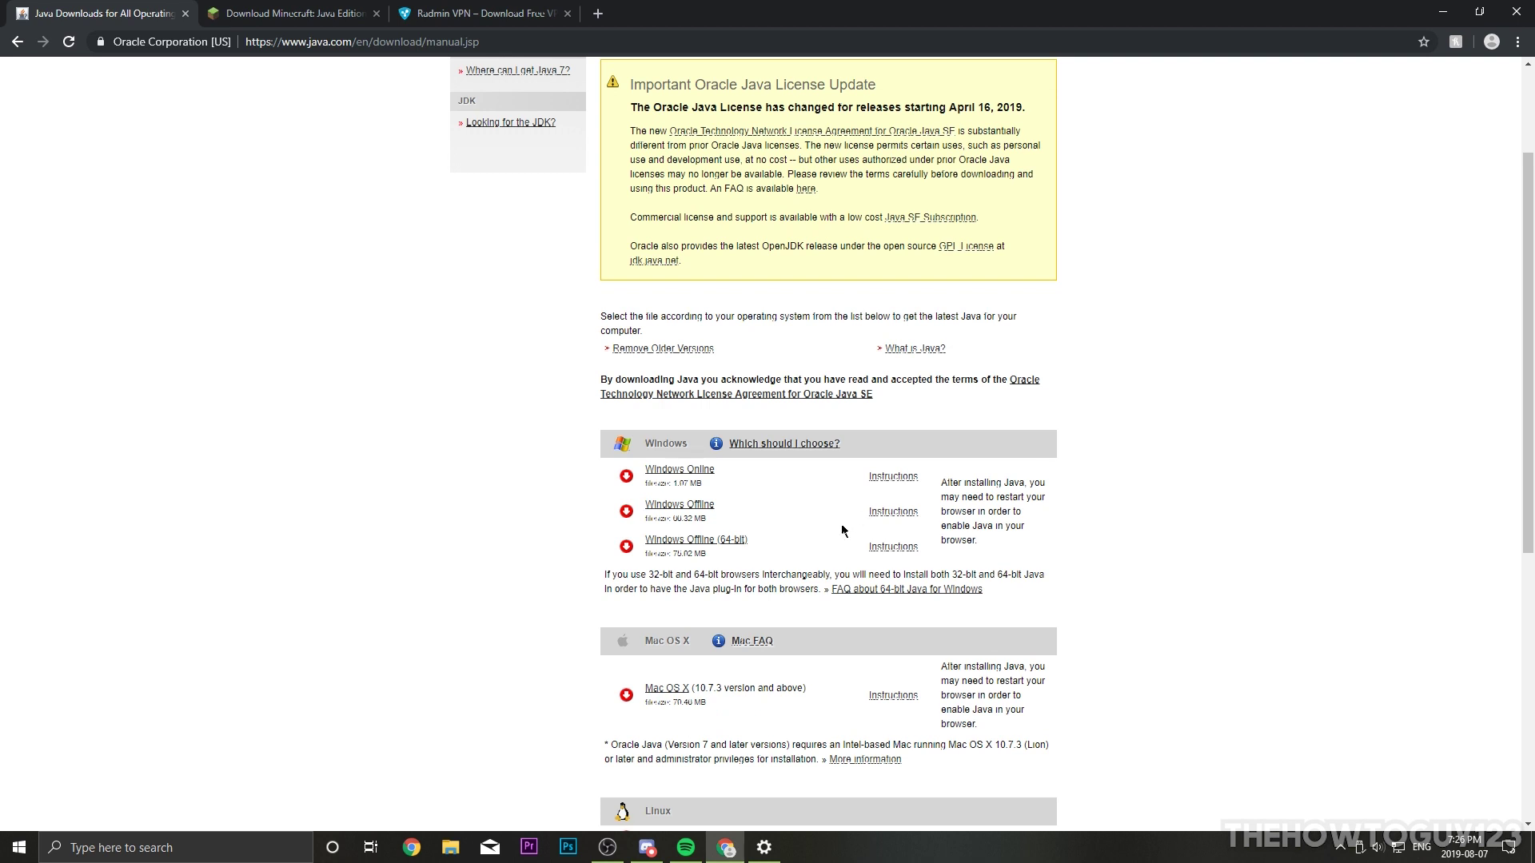
# Step: Switch to the Minecraft.net download tab and scroll to the free Java Edition server software section
pyautogui.click(340, 13)
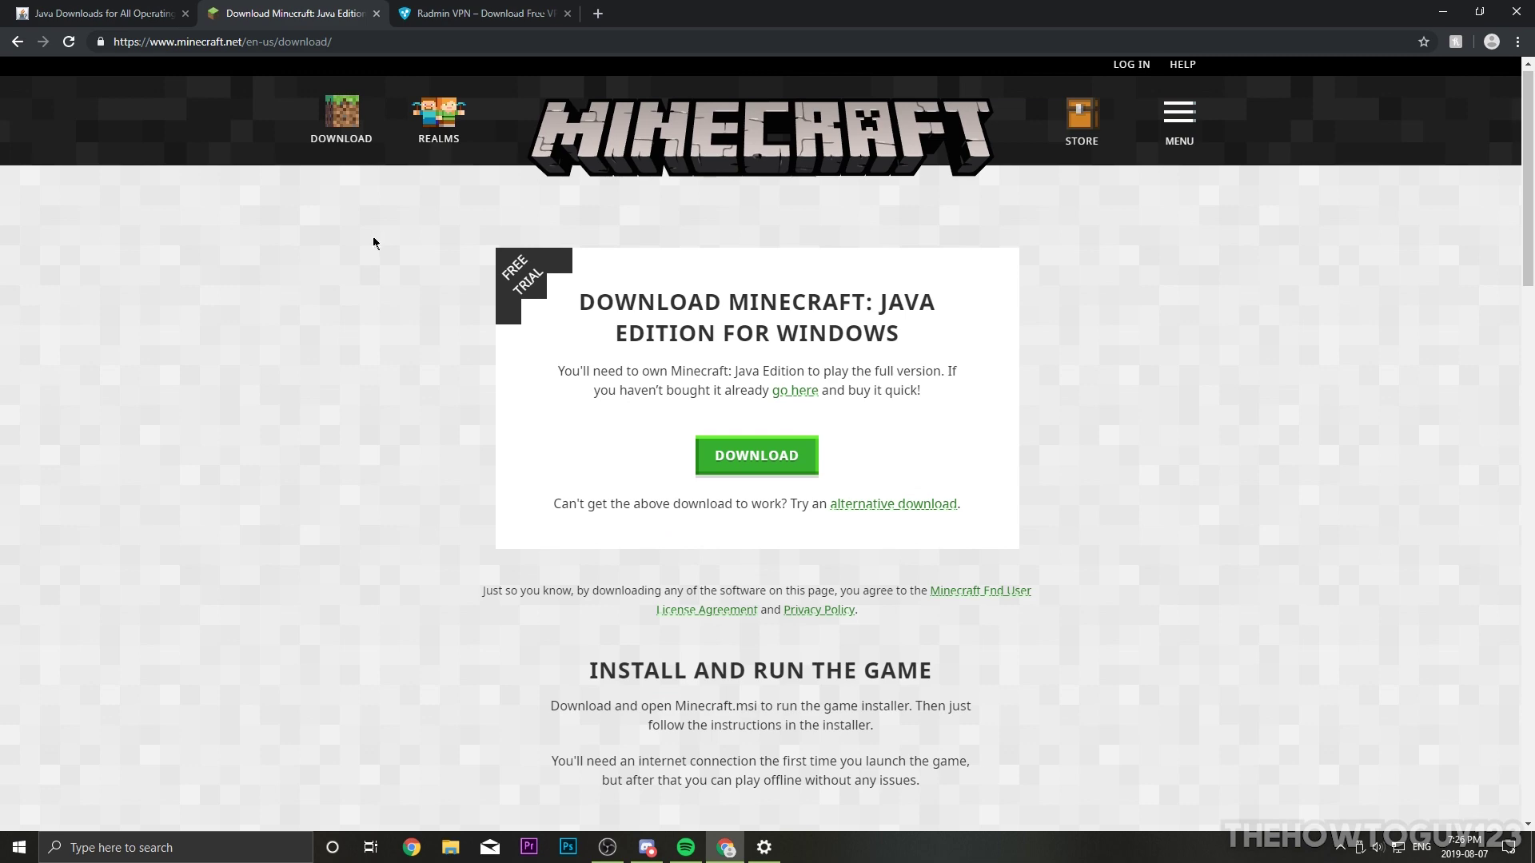
pyautogui.scroll(-10, 532, 312)
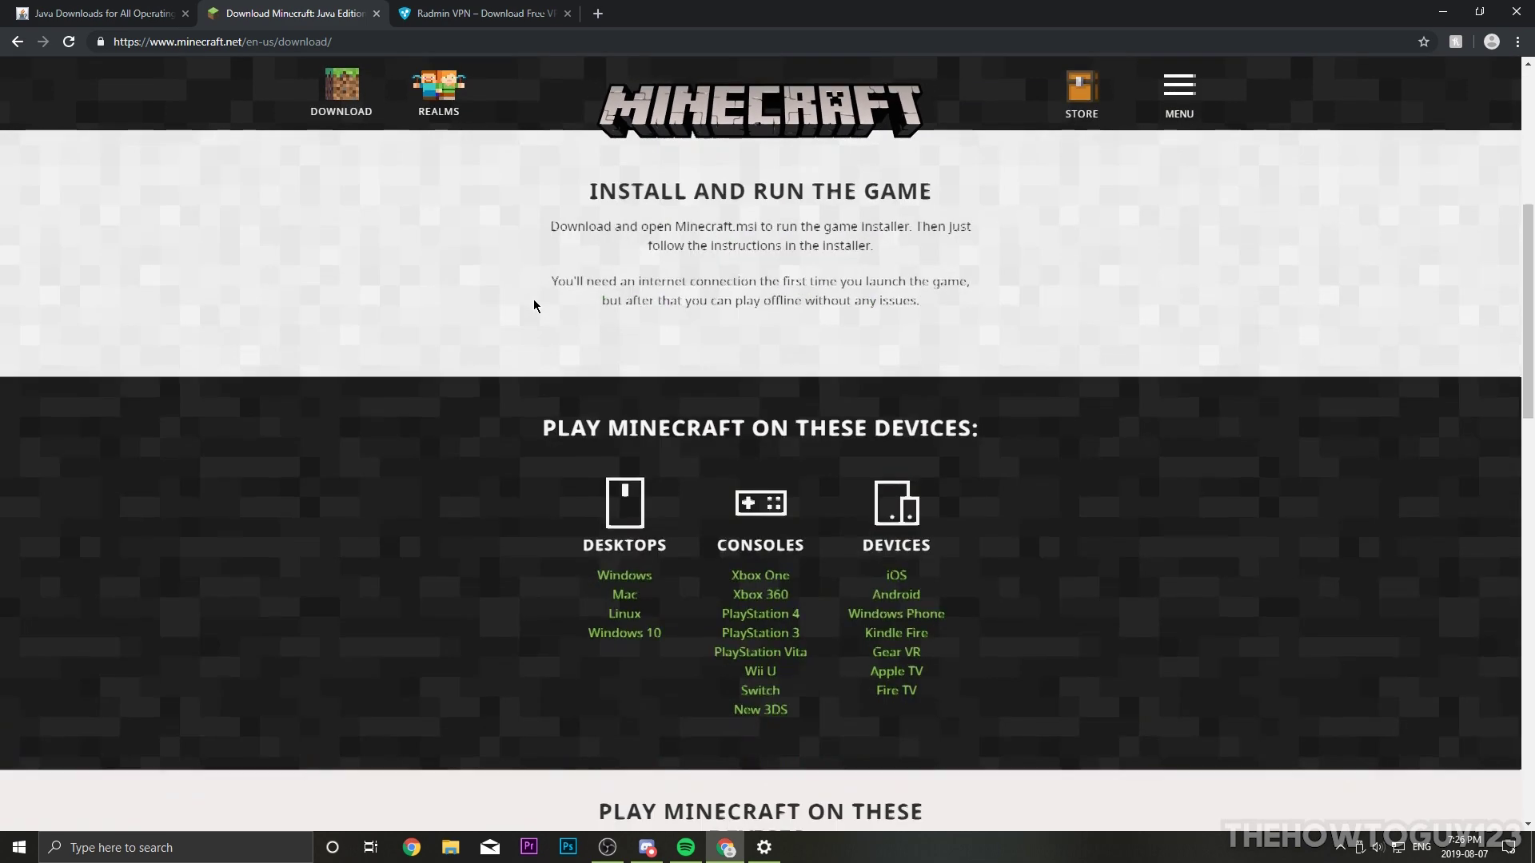
pyautogui.scroll(6, 531, 301)
pyautogui.scroll(3, 535, 237)
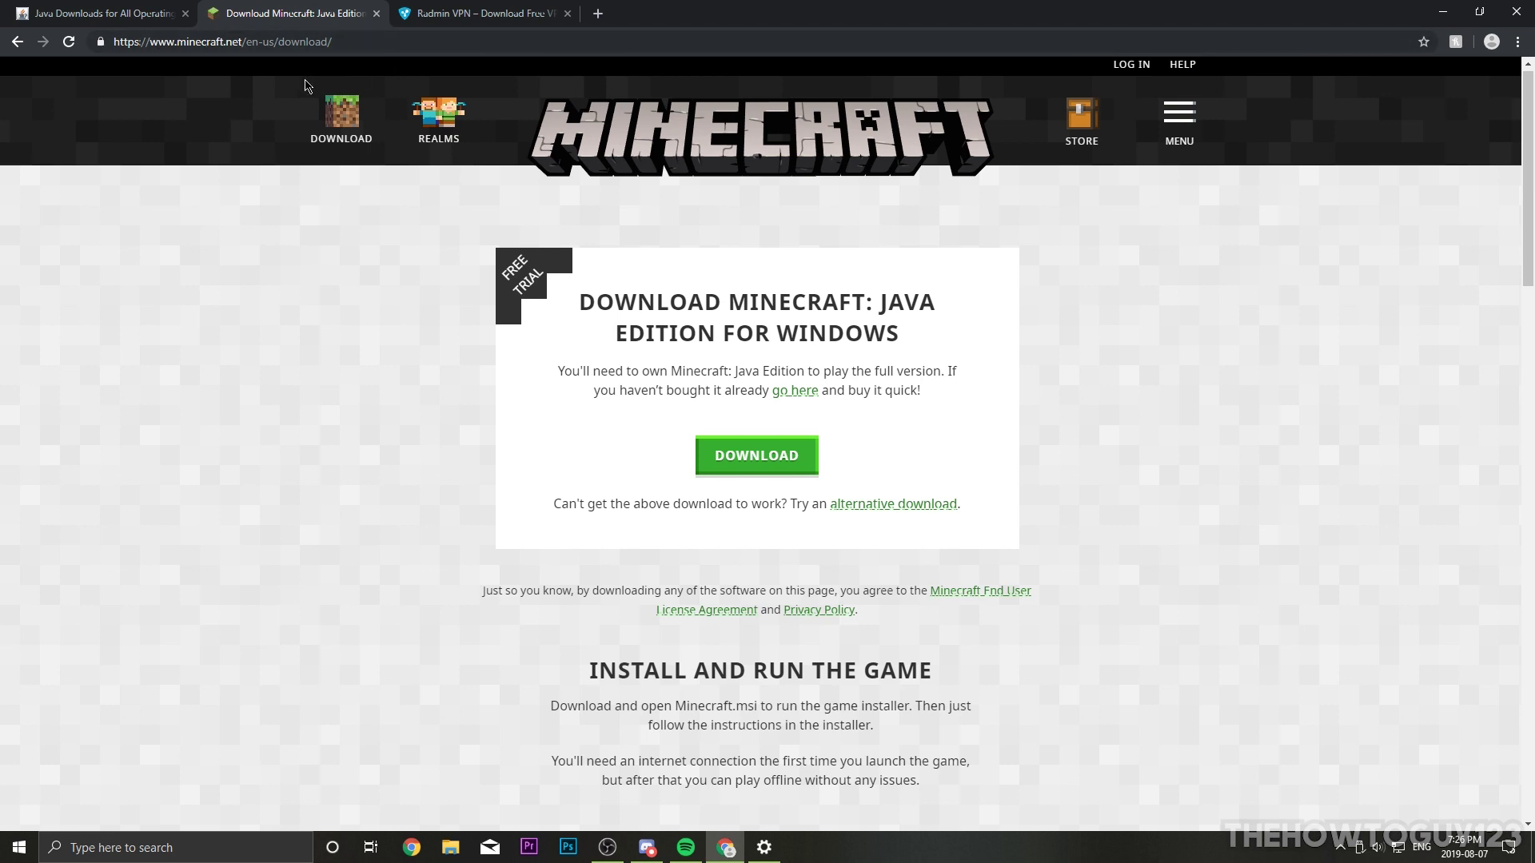
pyautogui.scroll(-1, 646, 190)
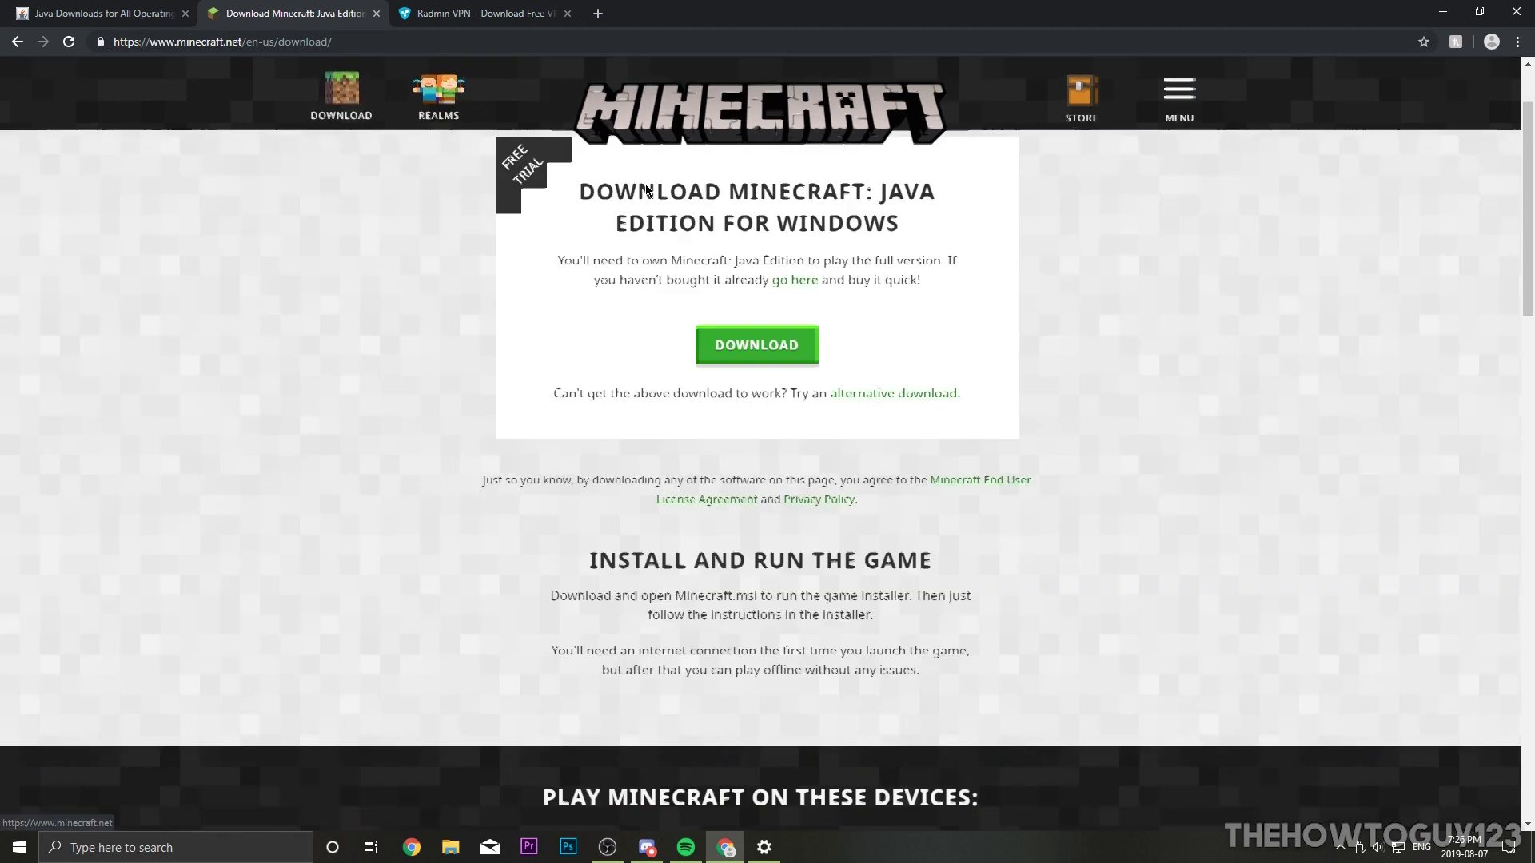
pyautogui.scroll(-8, 646, 190)
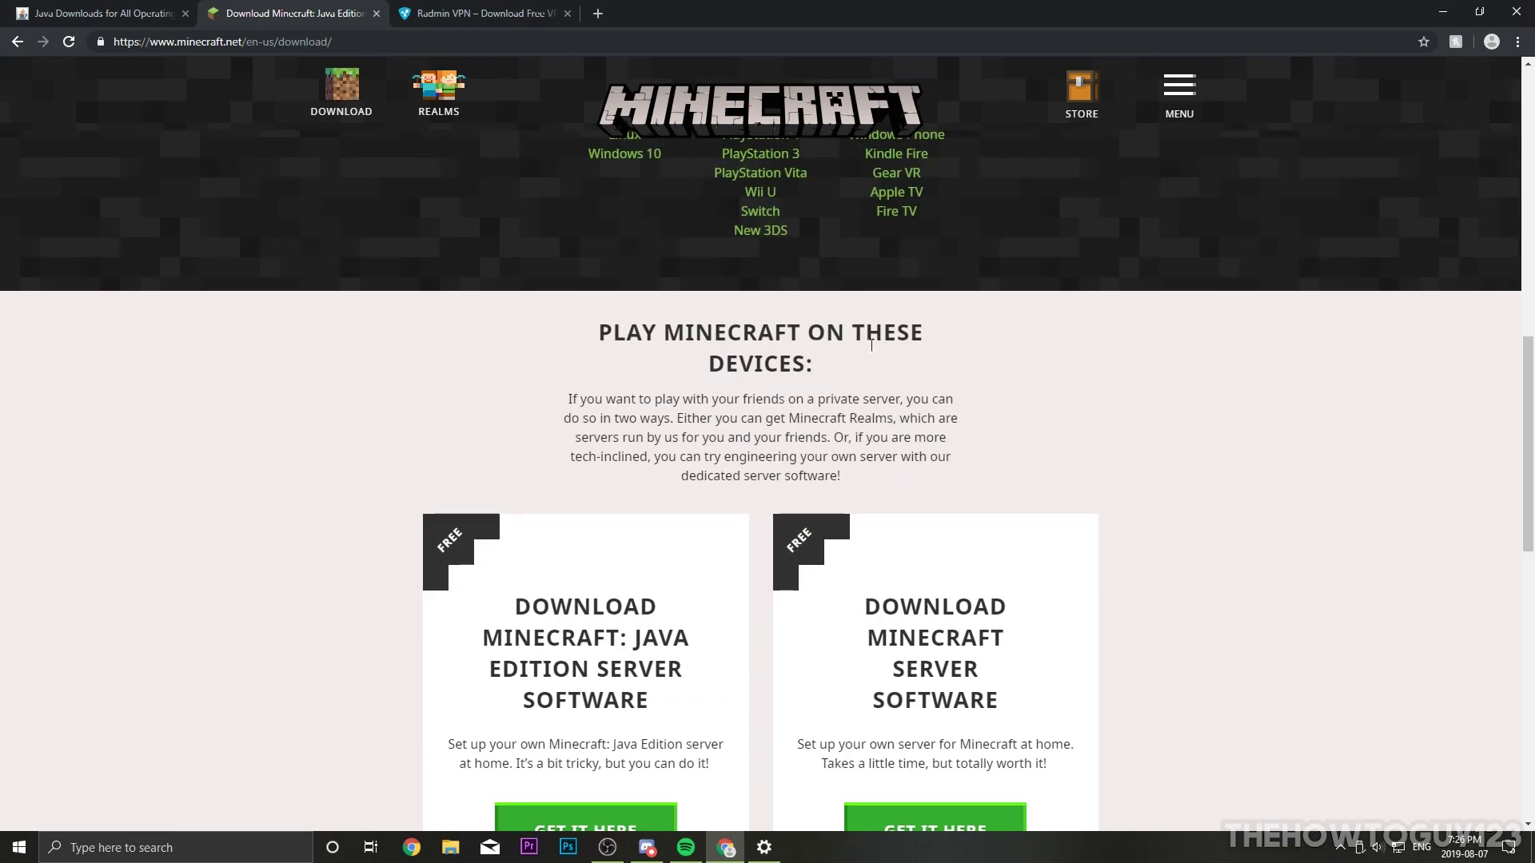
pyautogui.scroll(-3, 825, 363)
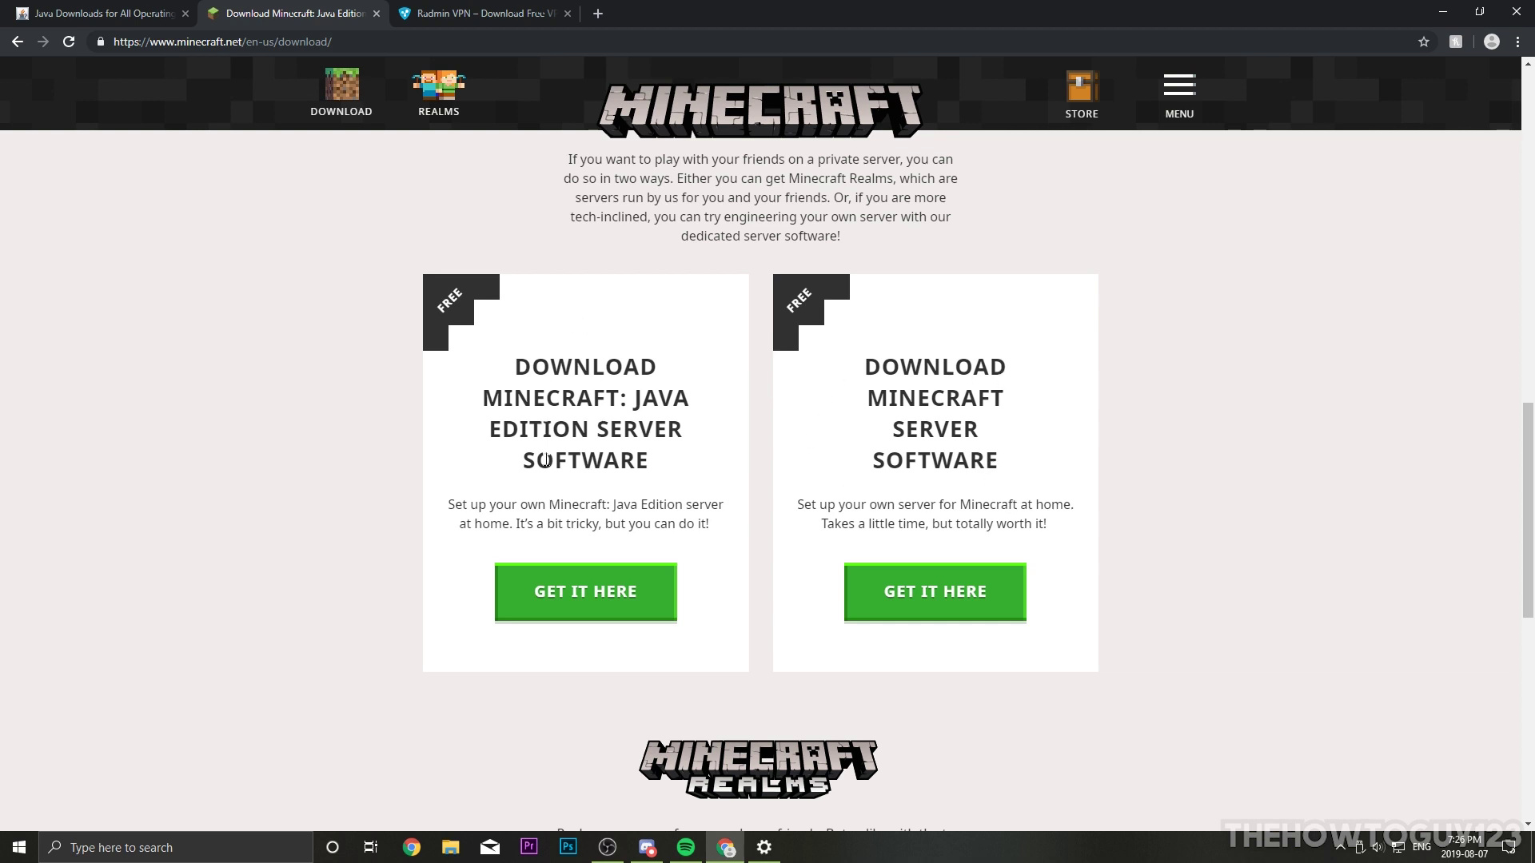
# Step: Download and keep minecraft_server.1.14.4.jar, then minimize Chrome and close Settings
pyautogui.click(566, 593)
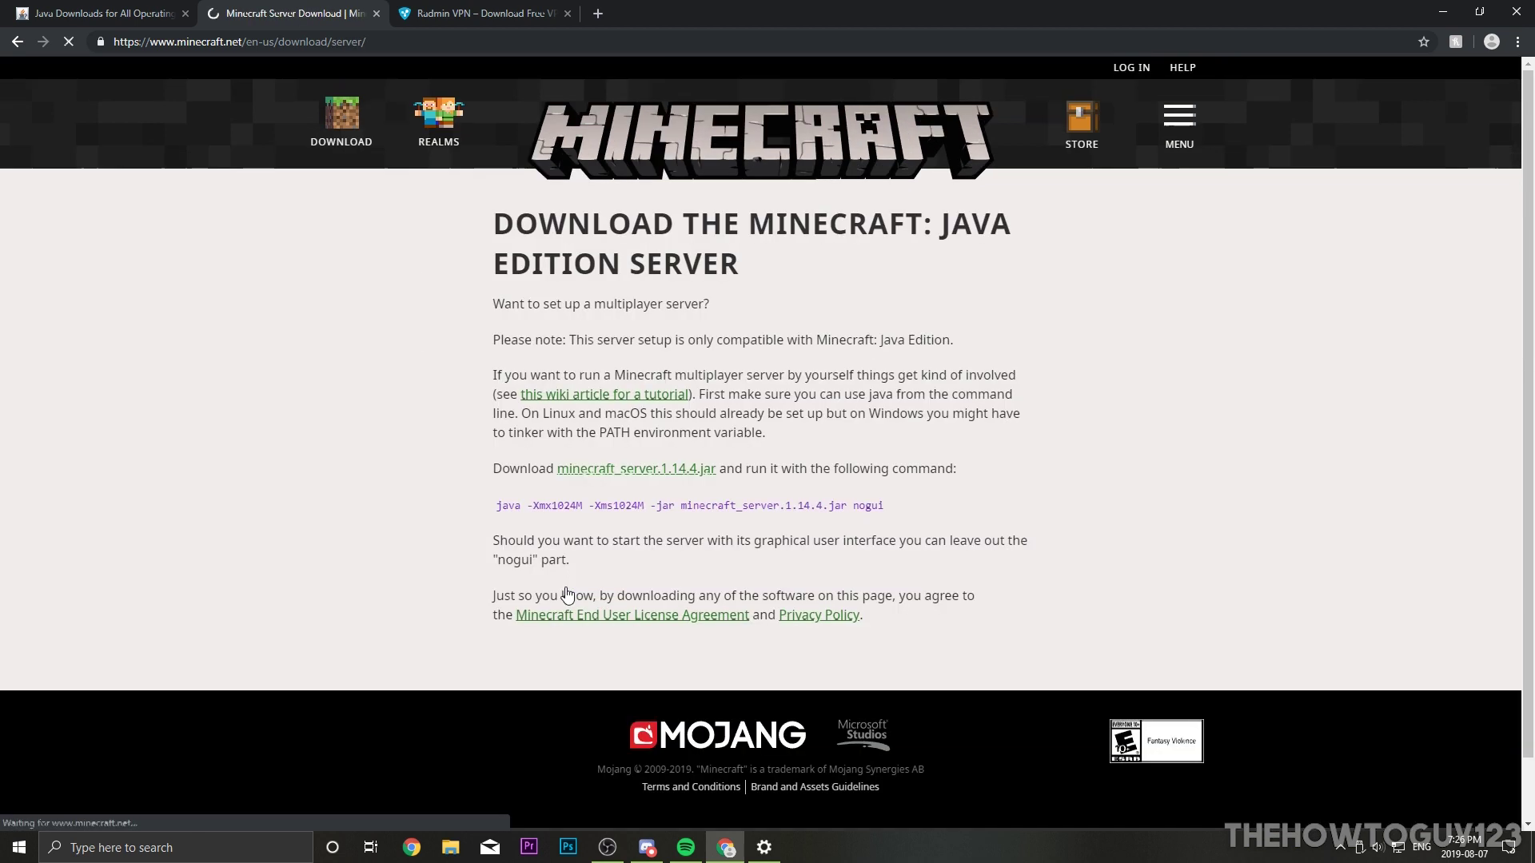
pyautogui.click(552, 397)
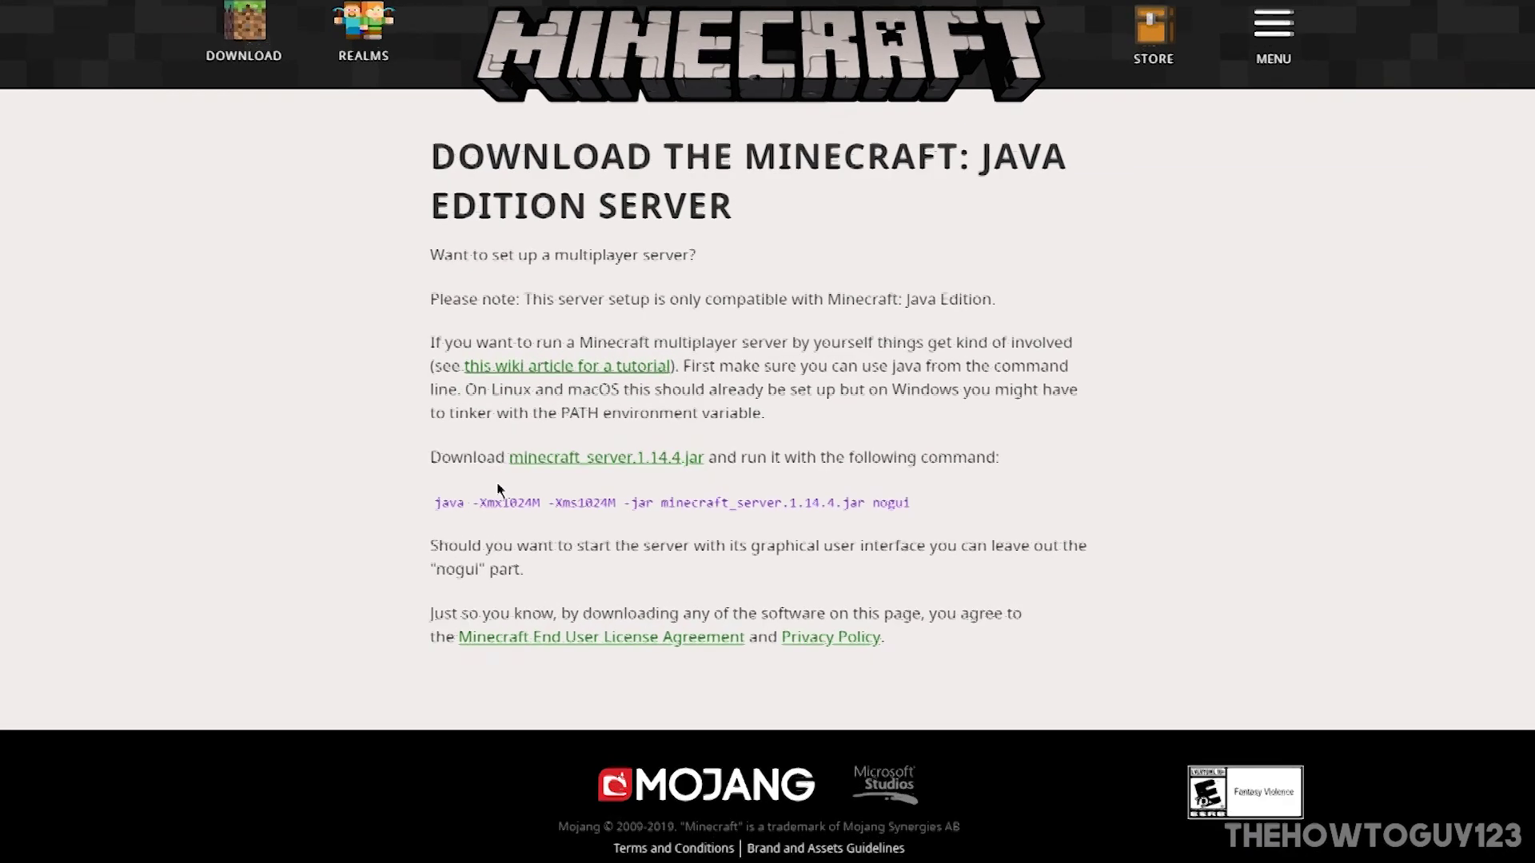
pyautogui.click(588, 471)
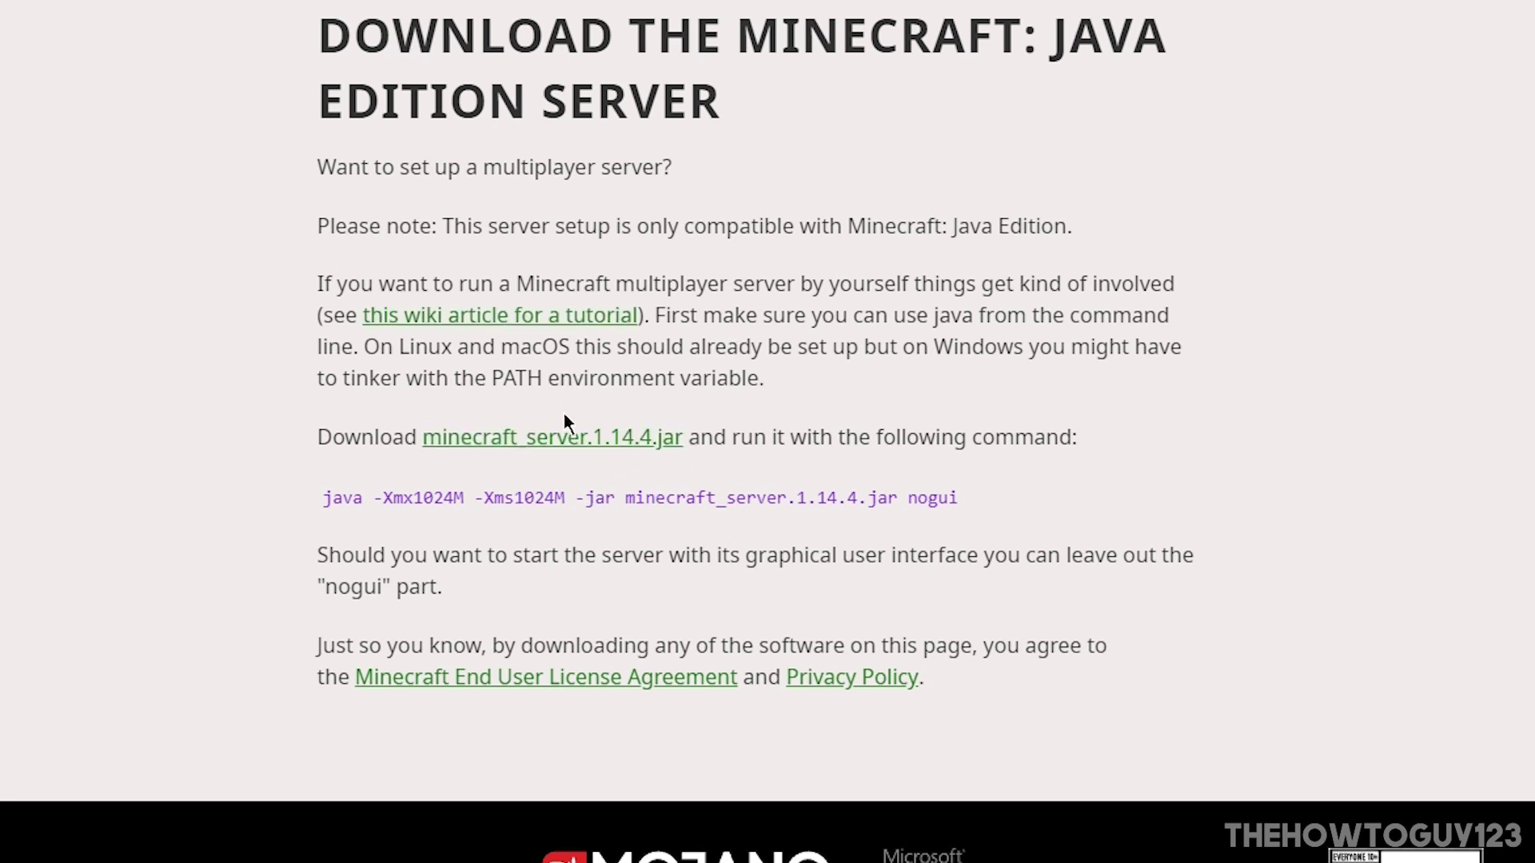
pyautogui.click(479, 445)
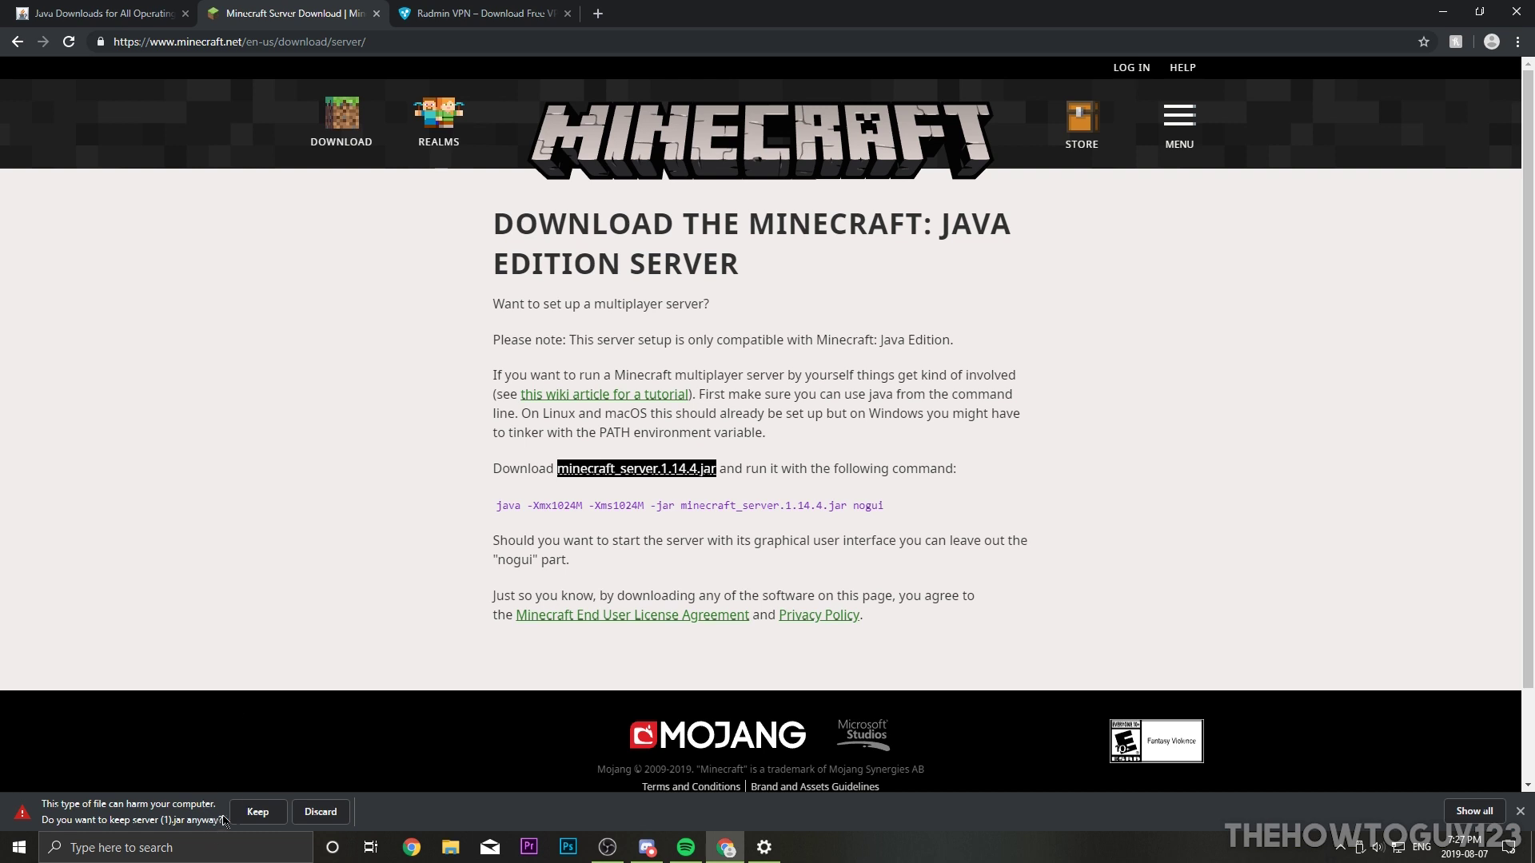
pyautogui.click(256, 811)
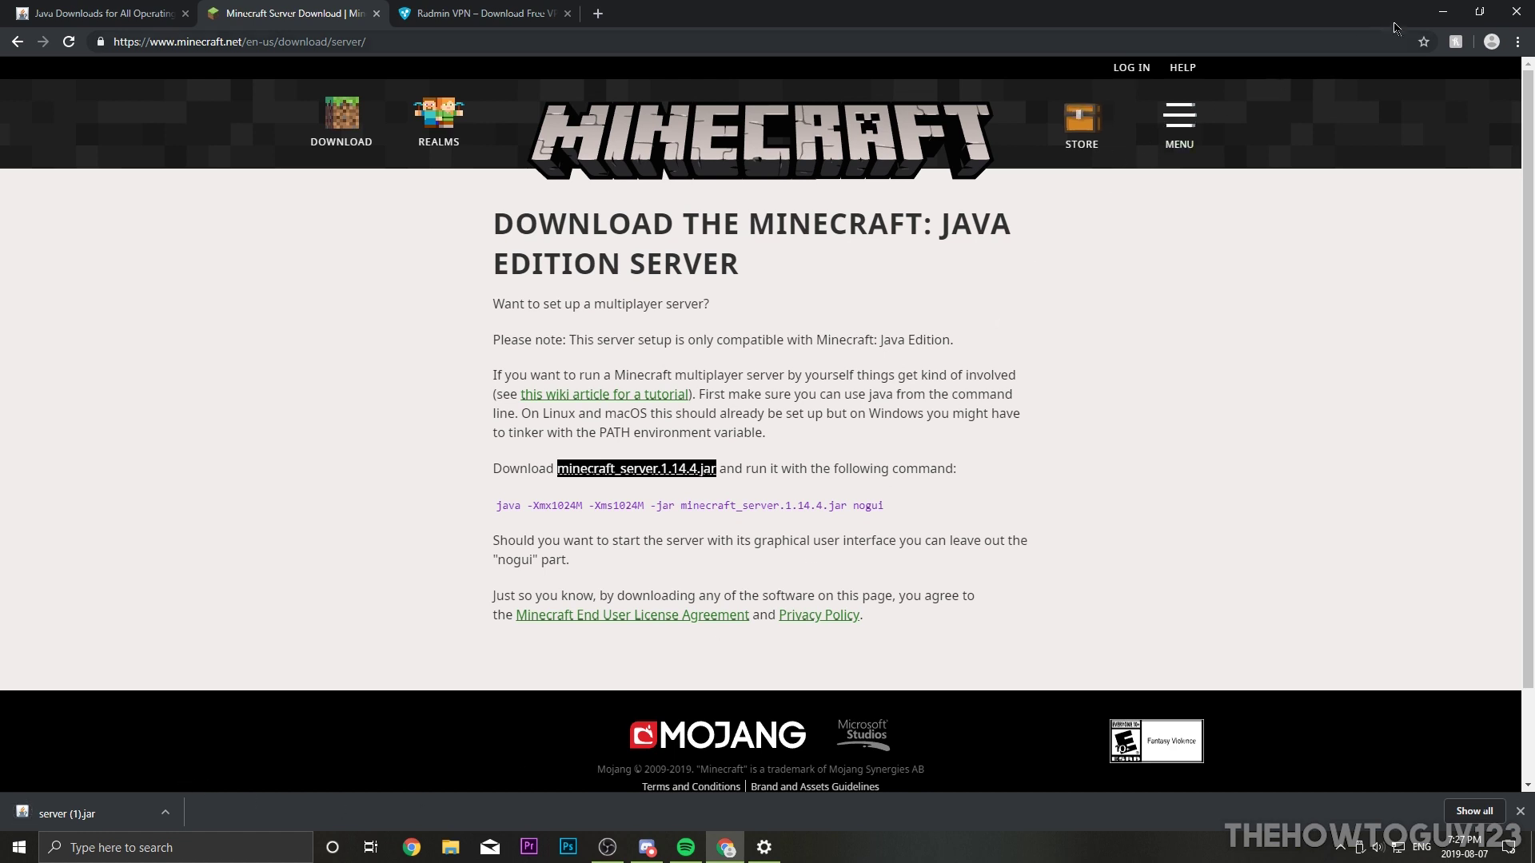
pyautogui.click(1443, 12)
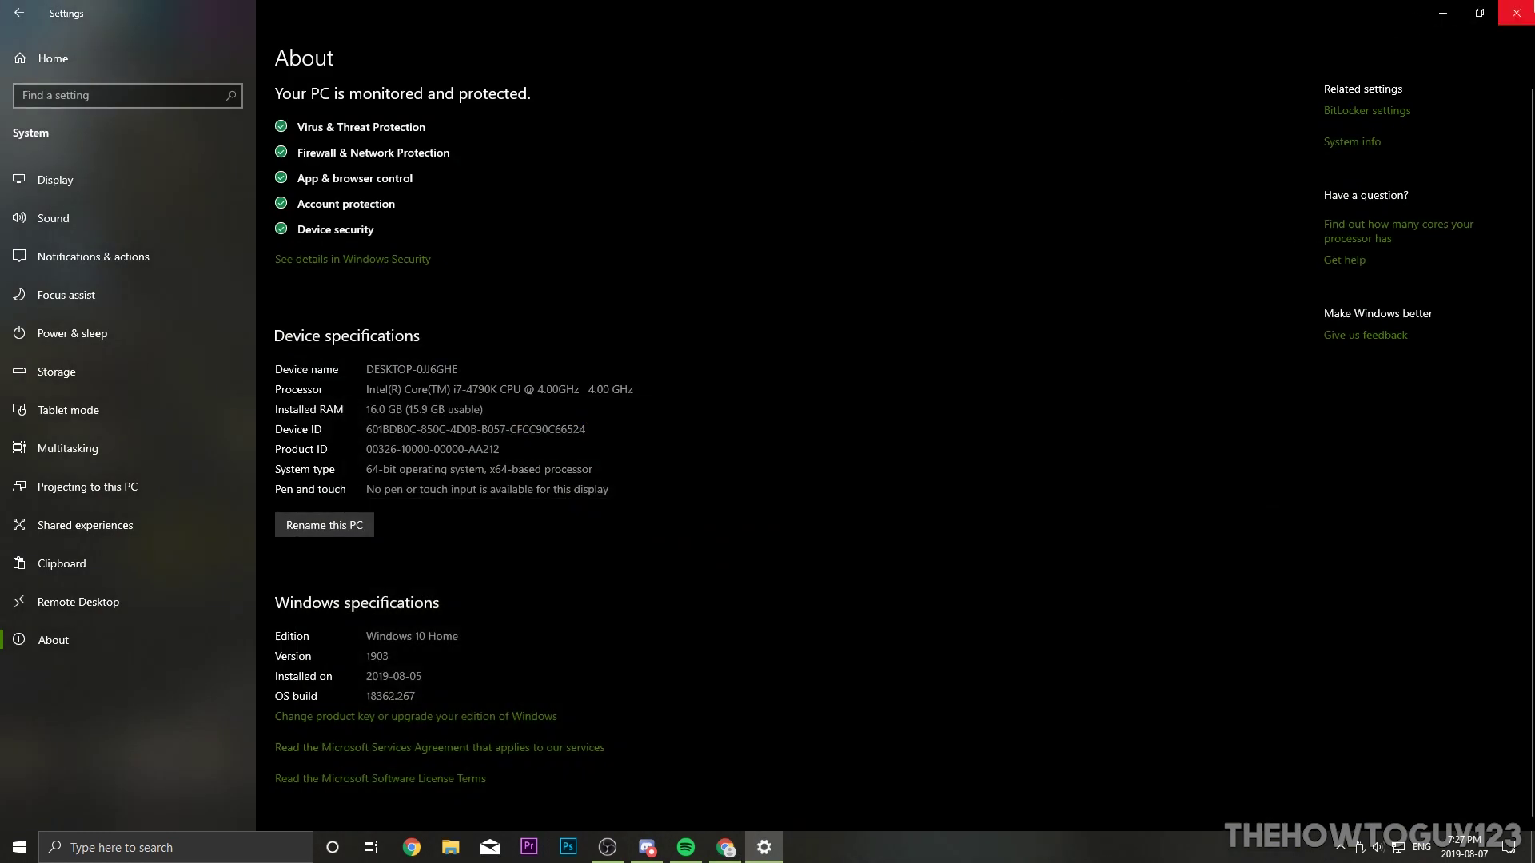
pyautogui.click(1516, 13)
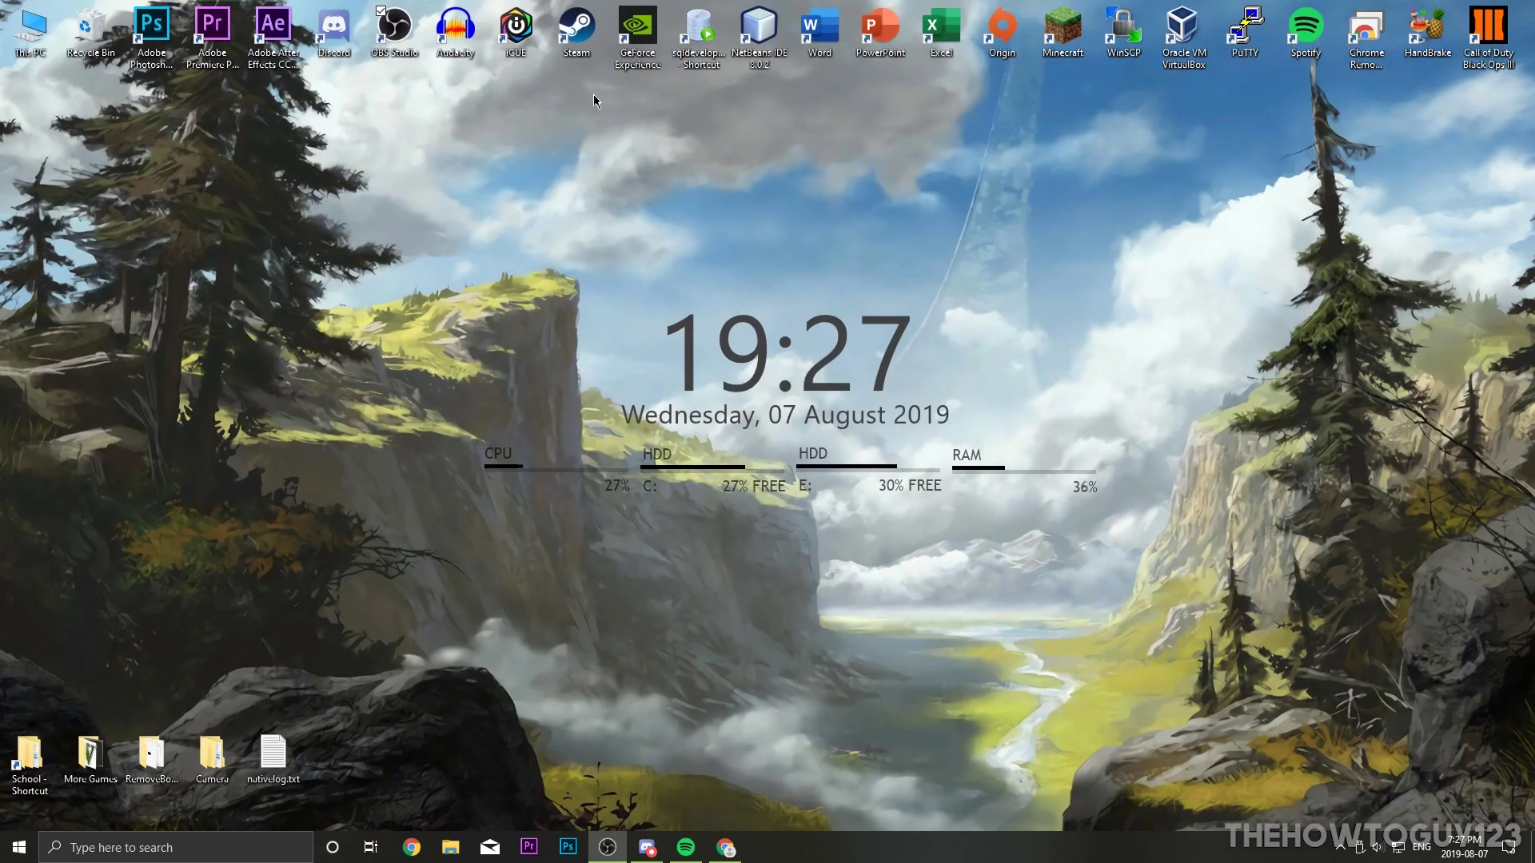
# Step: Create a desktop folder named 'Minecraft Server' and open it
pyautogui.rightClick(563, 172)
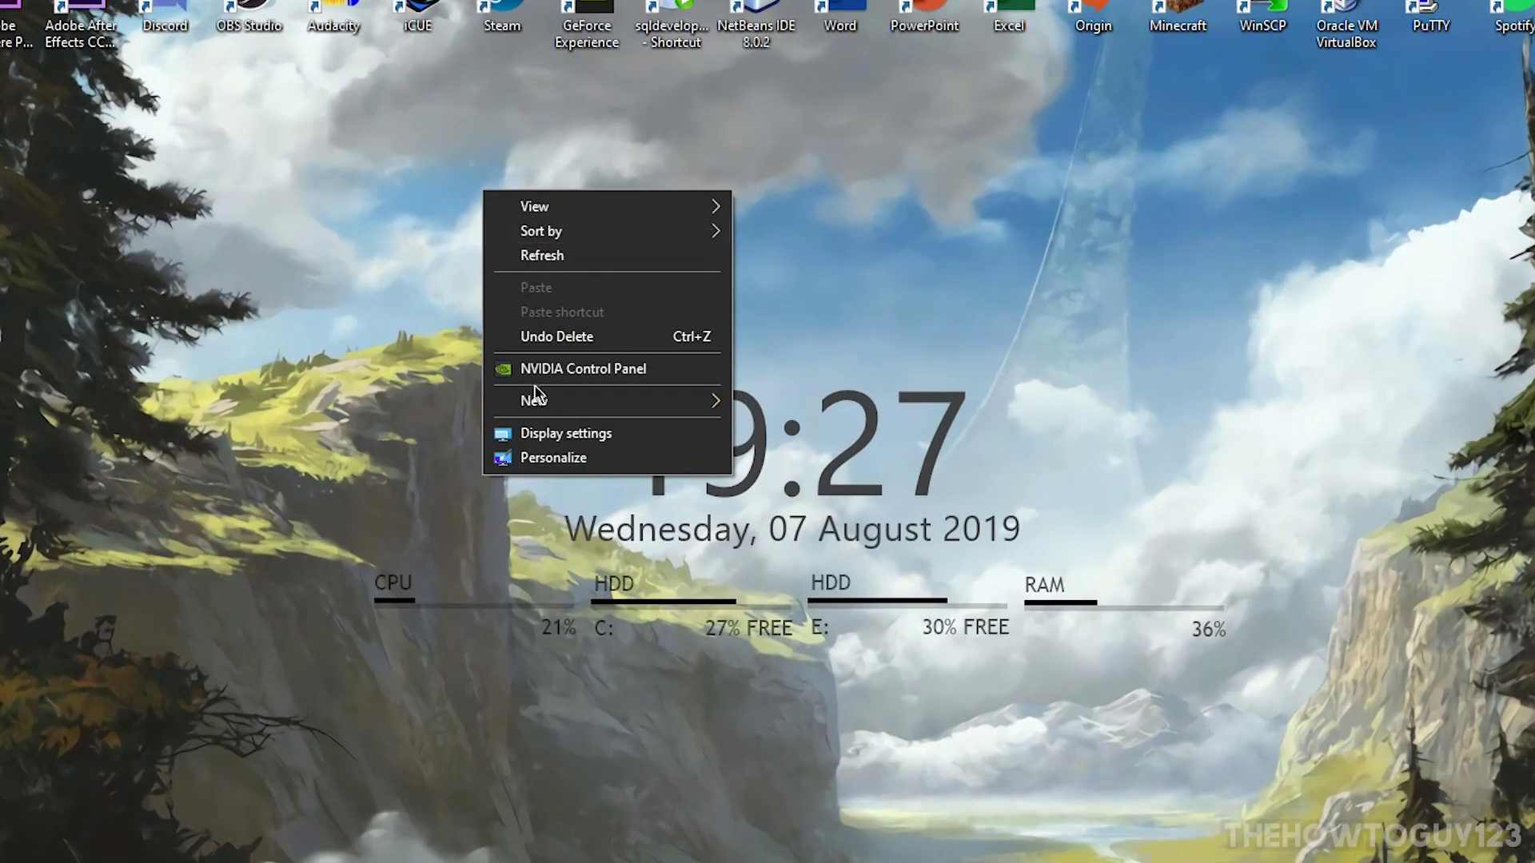
pyautogui.moveTo(539, 406)
pyautogui.click(779, 397)
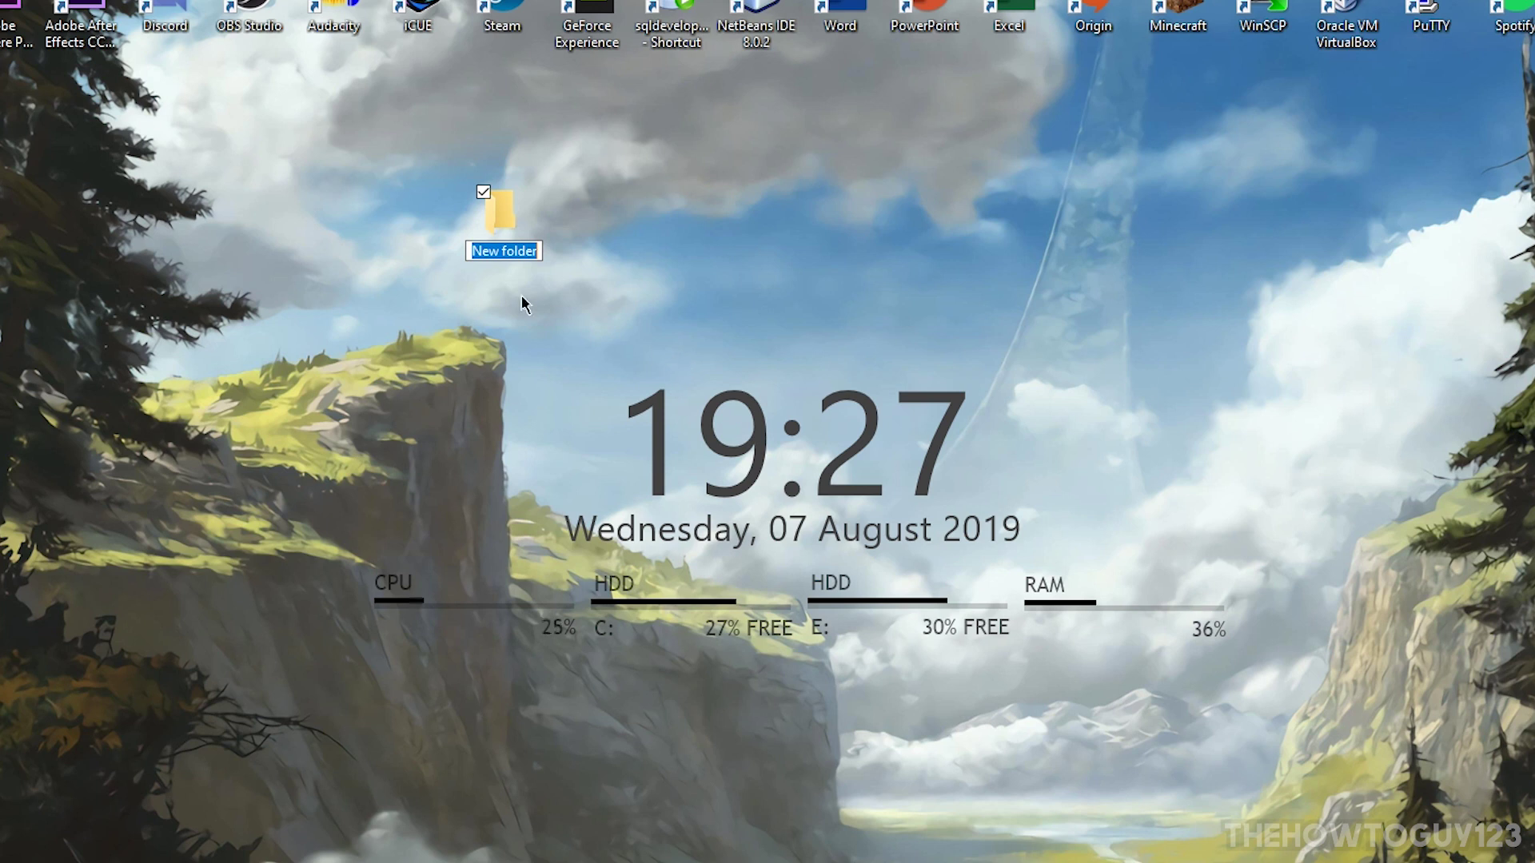
pyautogui.write('Mine')
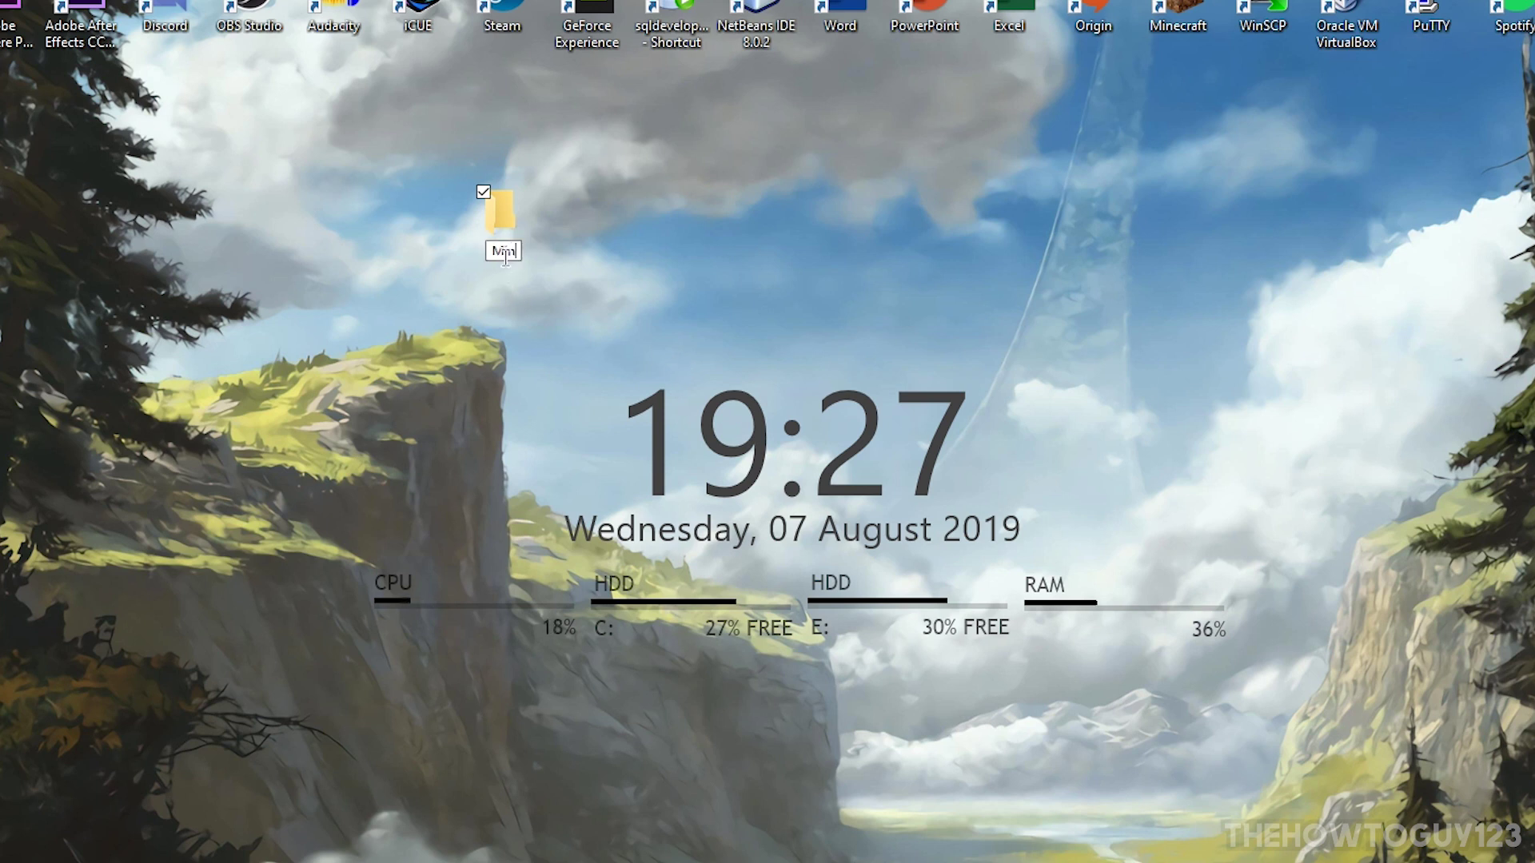
pyautogui.write('craft Server')
pyautogui.press('Return')
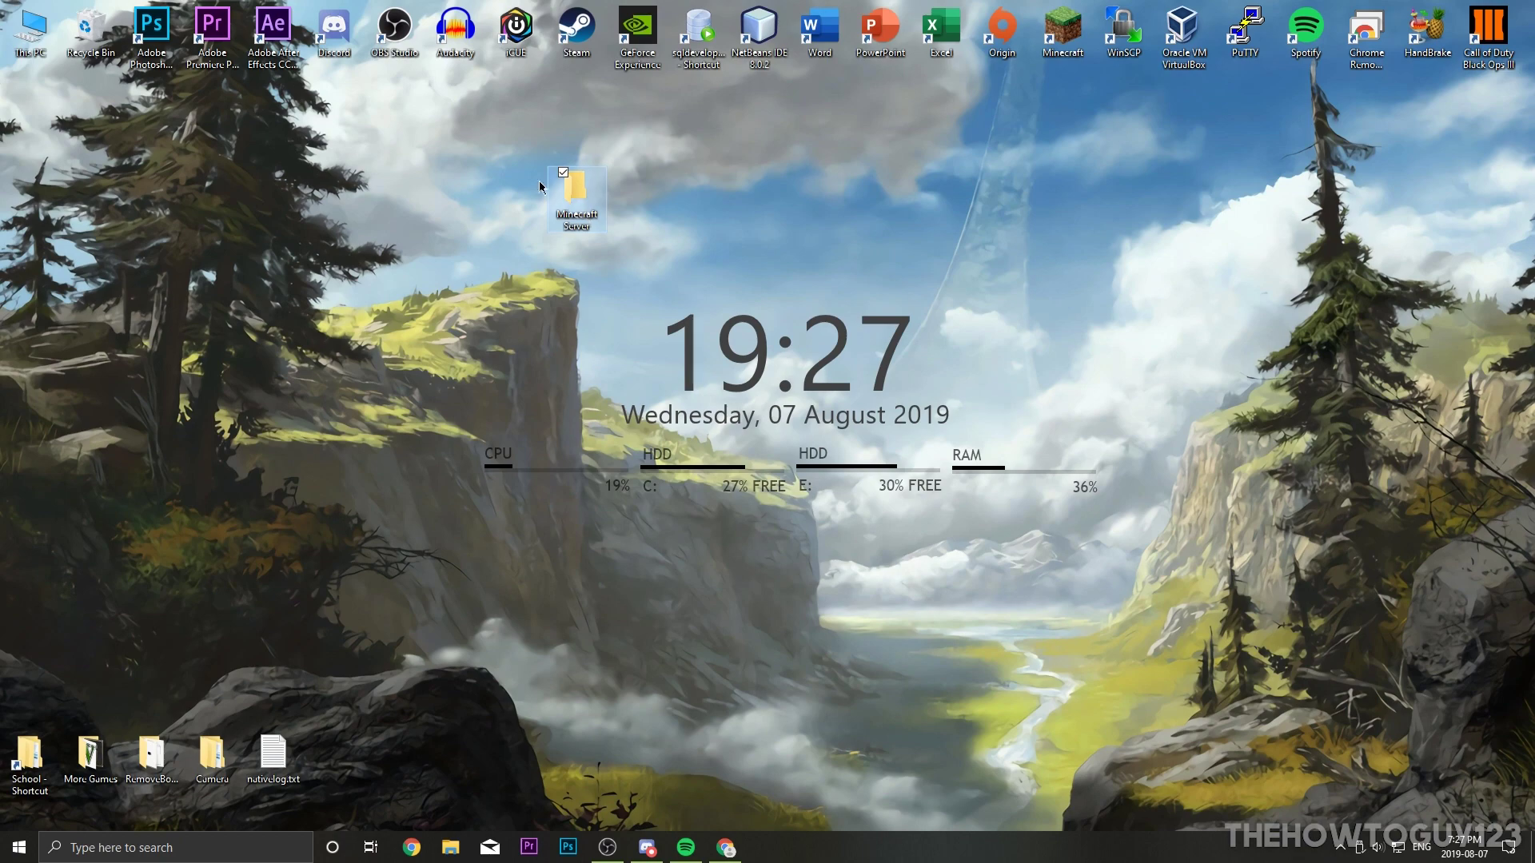
pyautogui.doubleClick(577, 191)
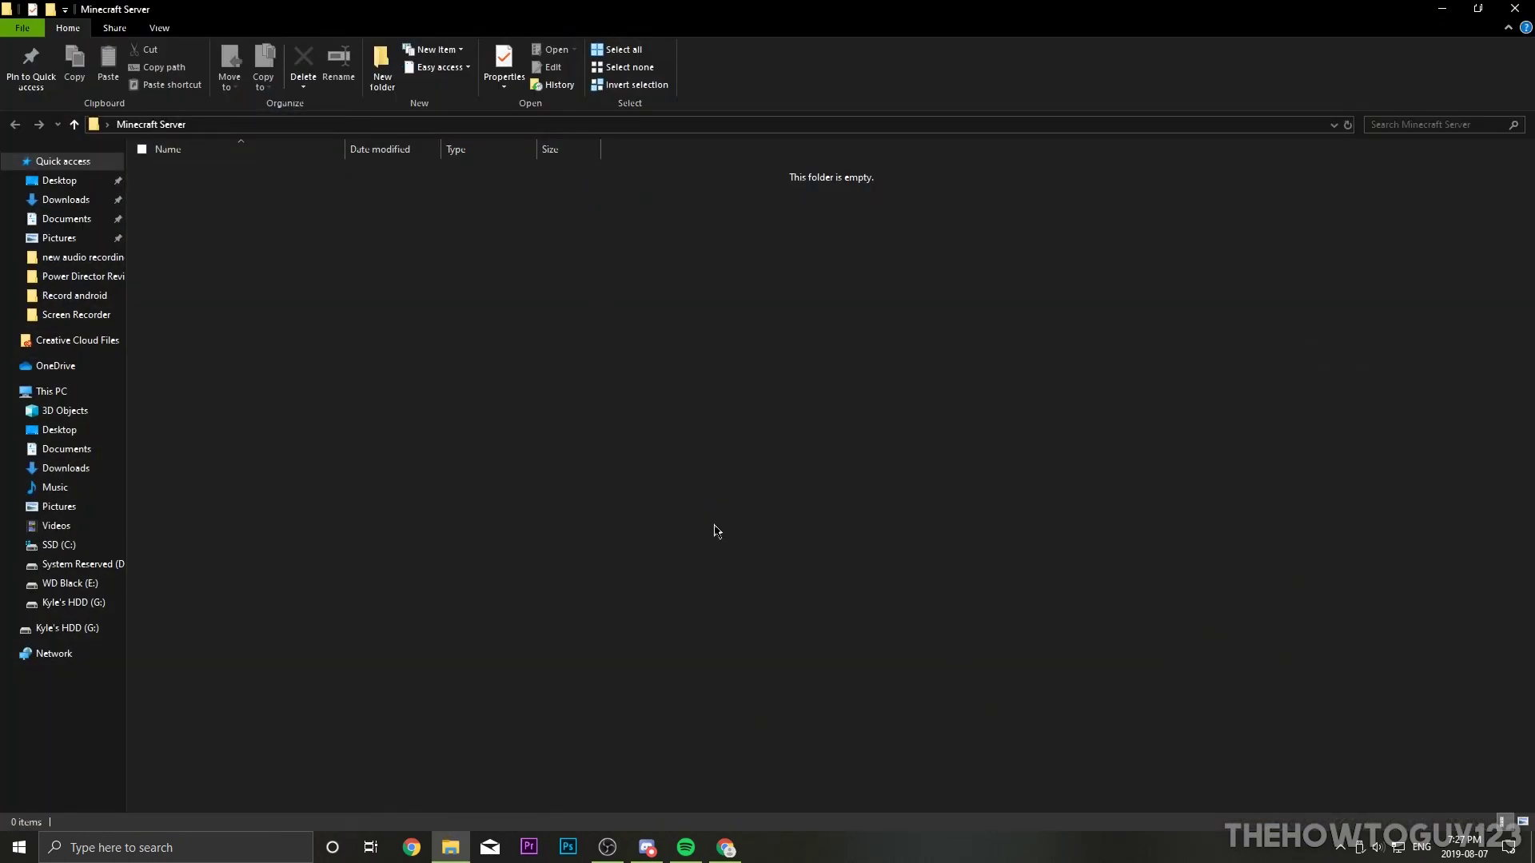
# Step: Drag the downloaded server (1).jar from Chrome into the Minecraft Server folder
pyautogui.click(725, 847)
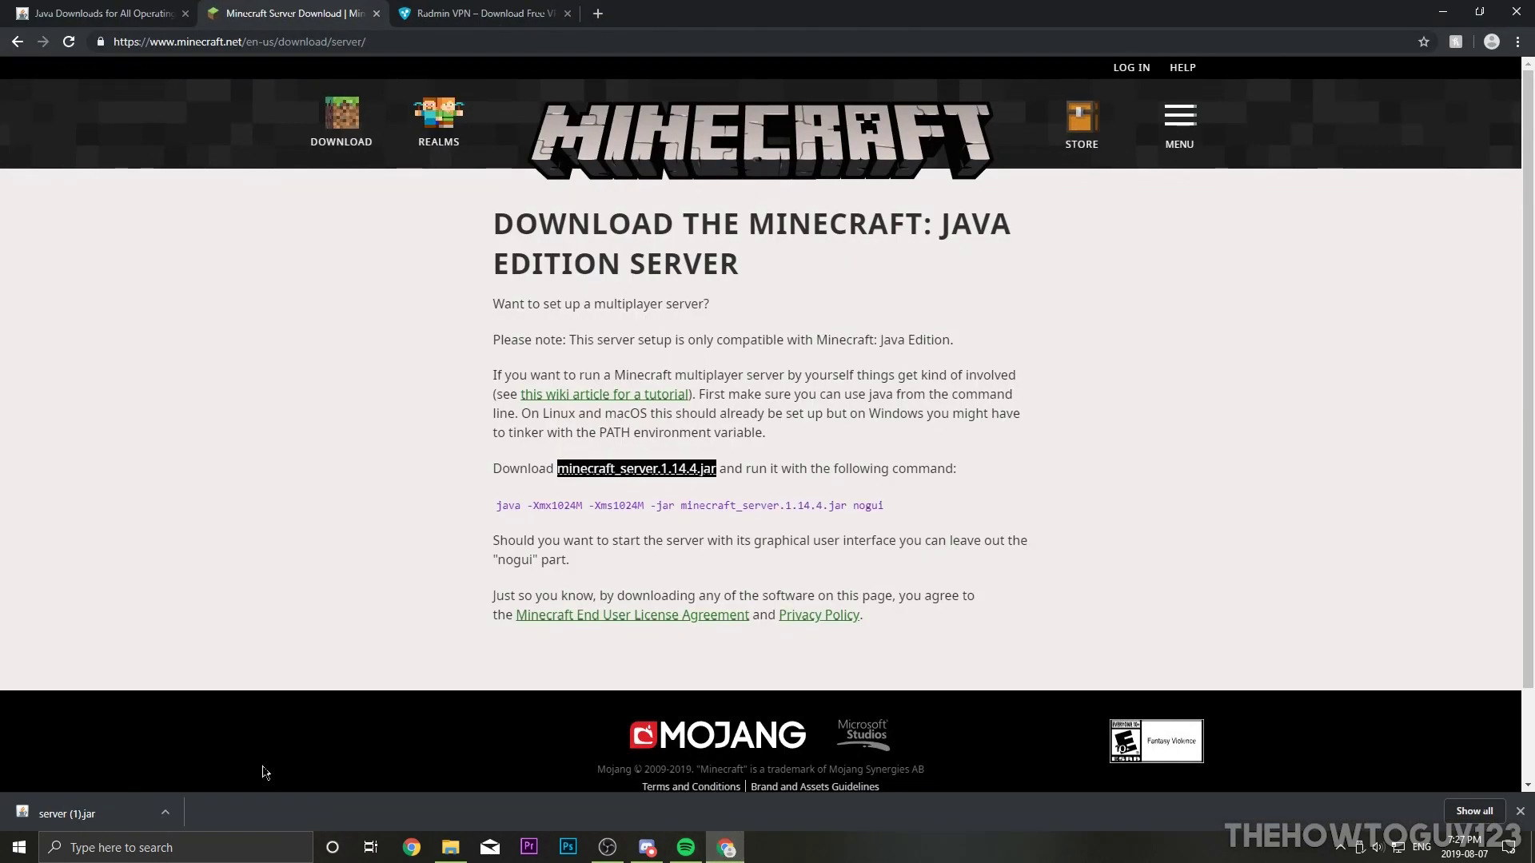
pyautogui.moveTo(36, 823); pyautogui.dragTo(581, 199)
pyautogui.click(456, 850)
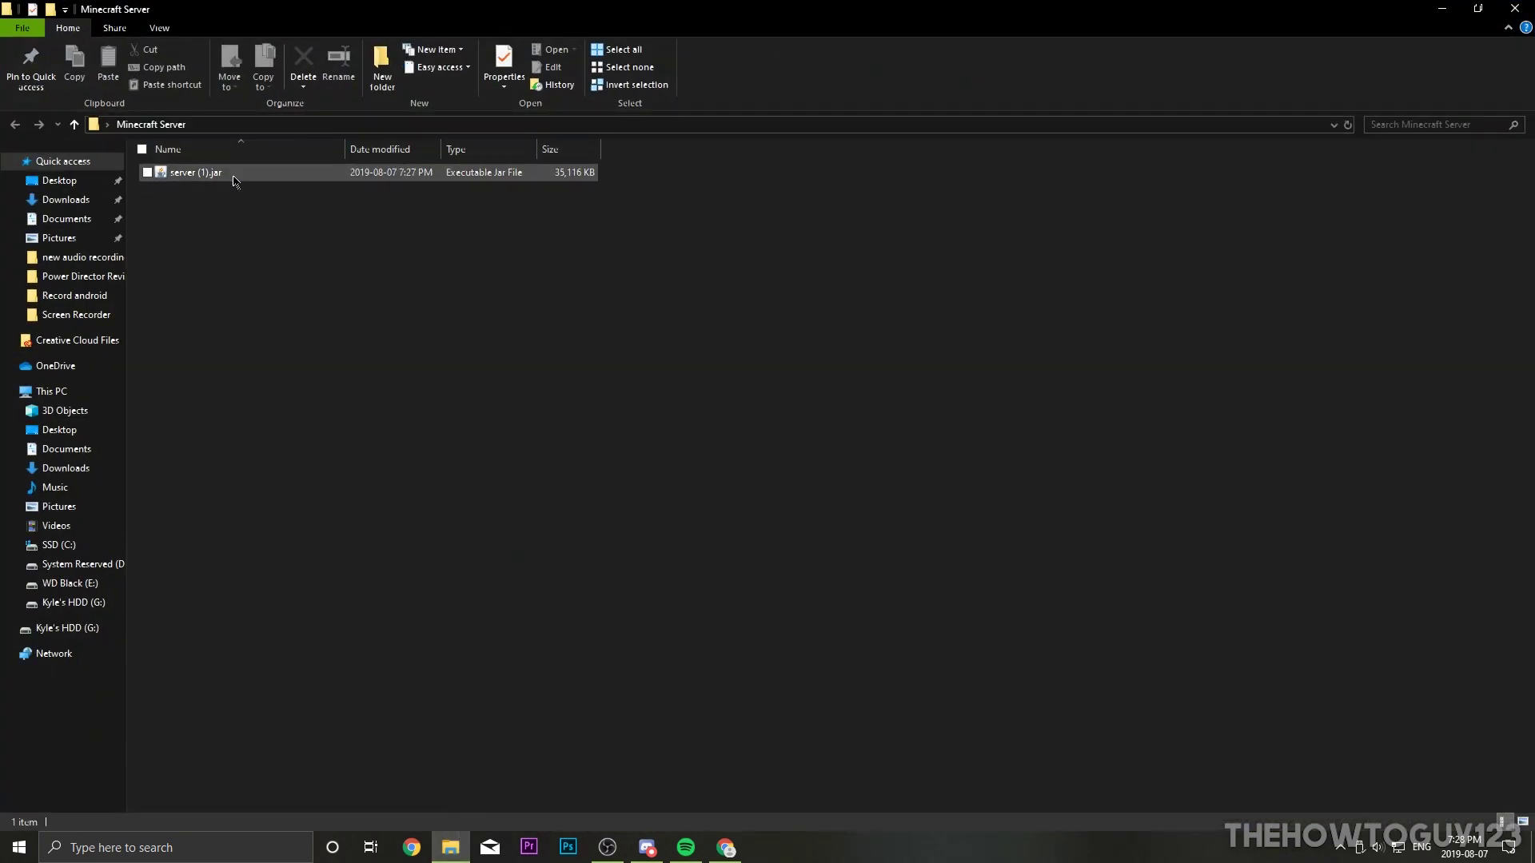
# Step: Rename server (1).jar to server.jar
pyautogui.rightClick(205, 173)
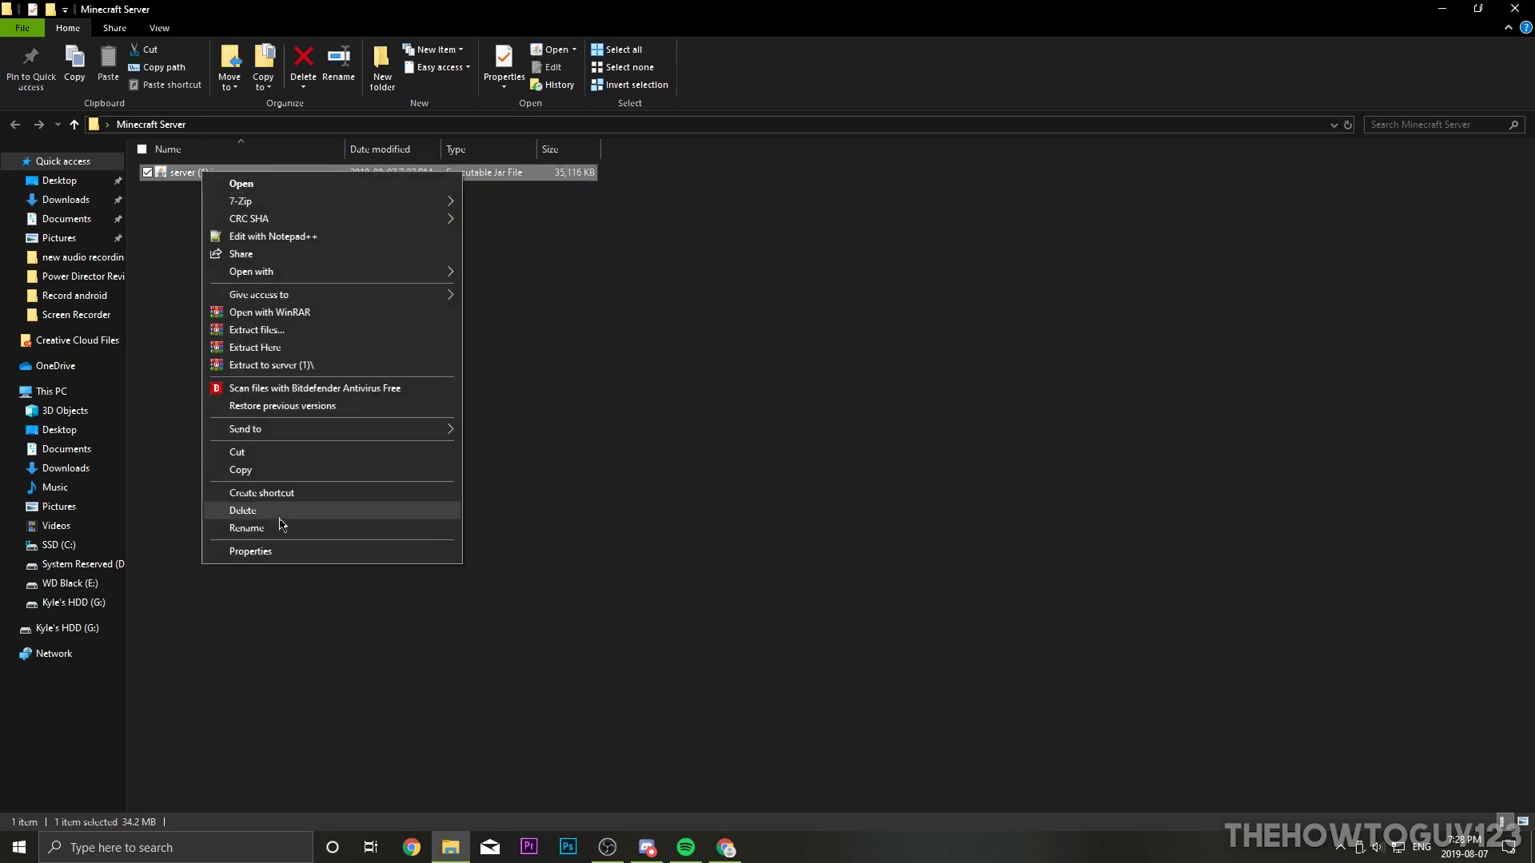
pyautogui.click(256, 528)
pyautogui.press('Home')
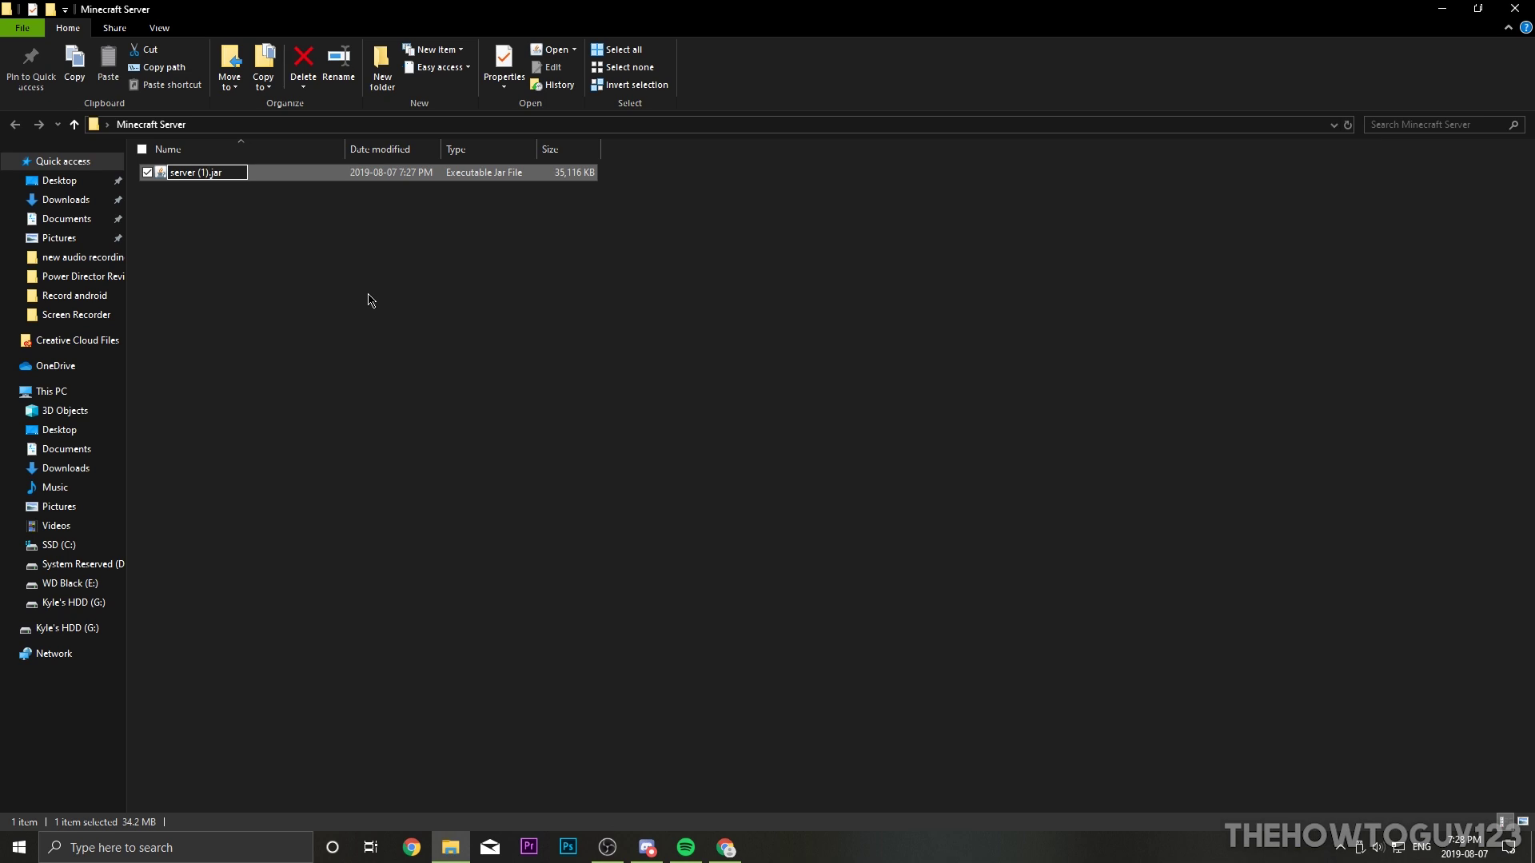
pyautogui.press('BackSpace')
pyautogui.press('BackSpace')
pyautogui.click(242, 198)
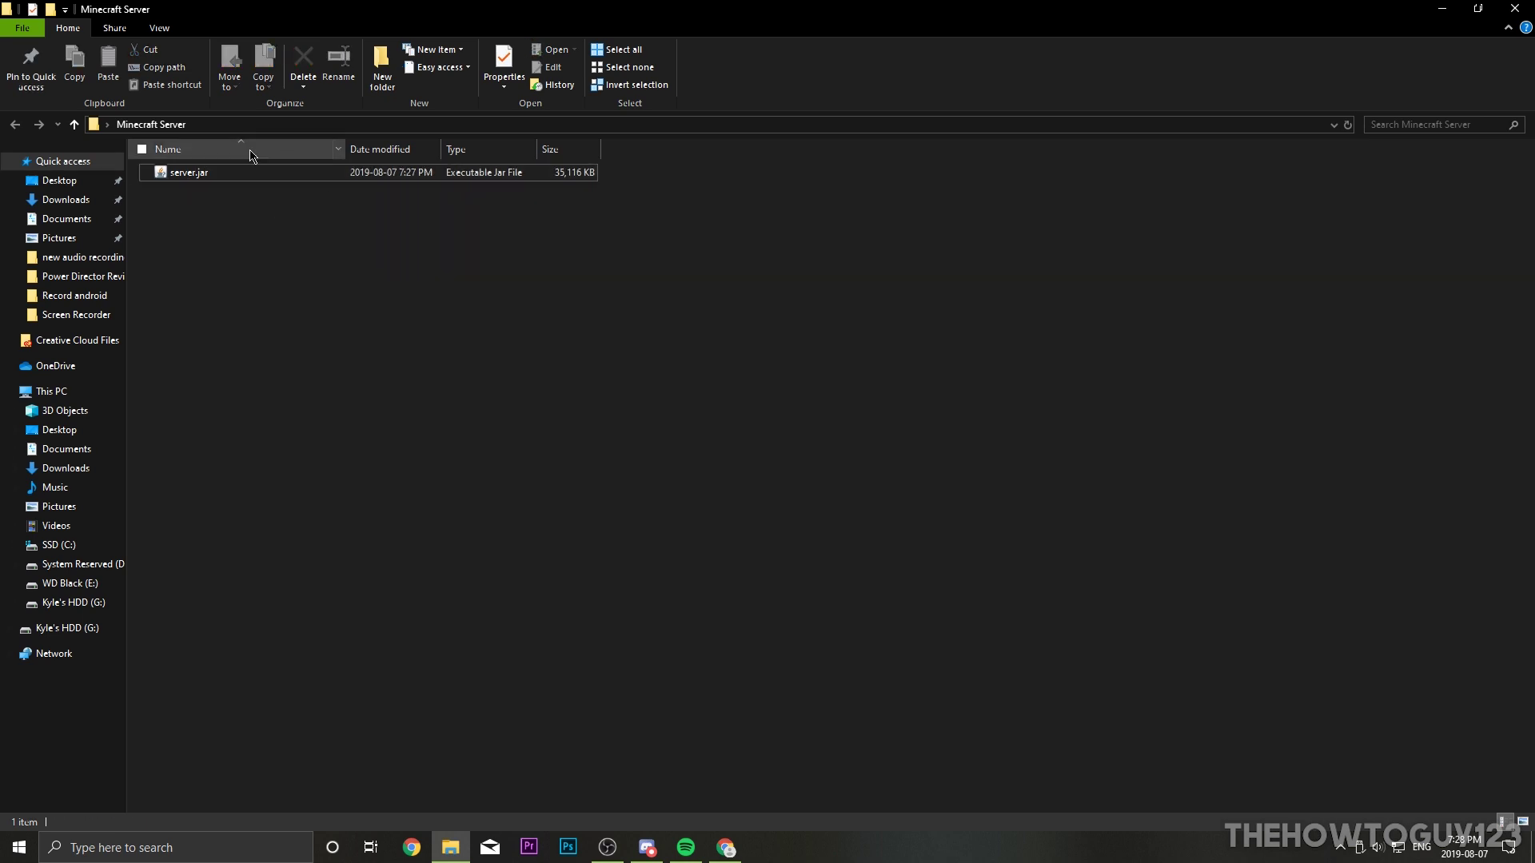
# Step: Copy the run command 'java -Xmx1024M -Xms1024M -jar minecraft_server.1.14.4.jar nogui' from the server page
pyautogui.click(728, 845)
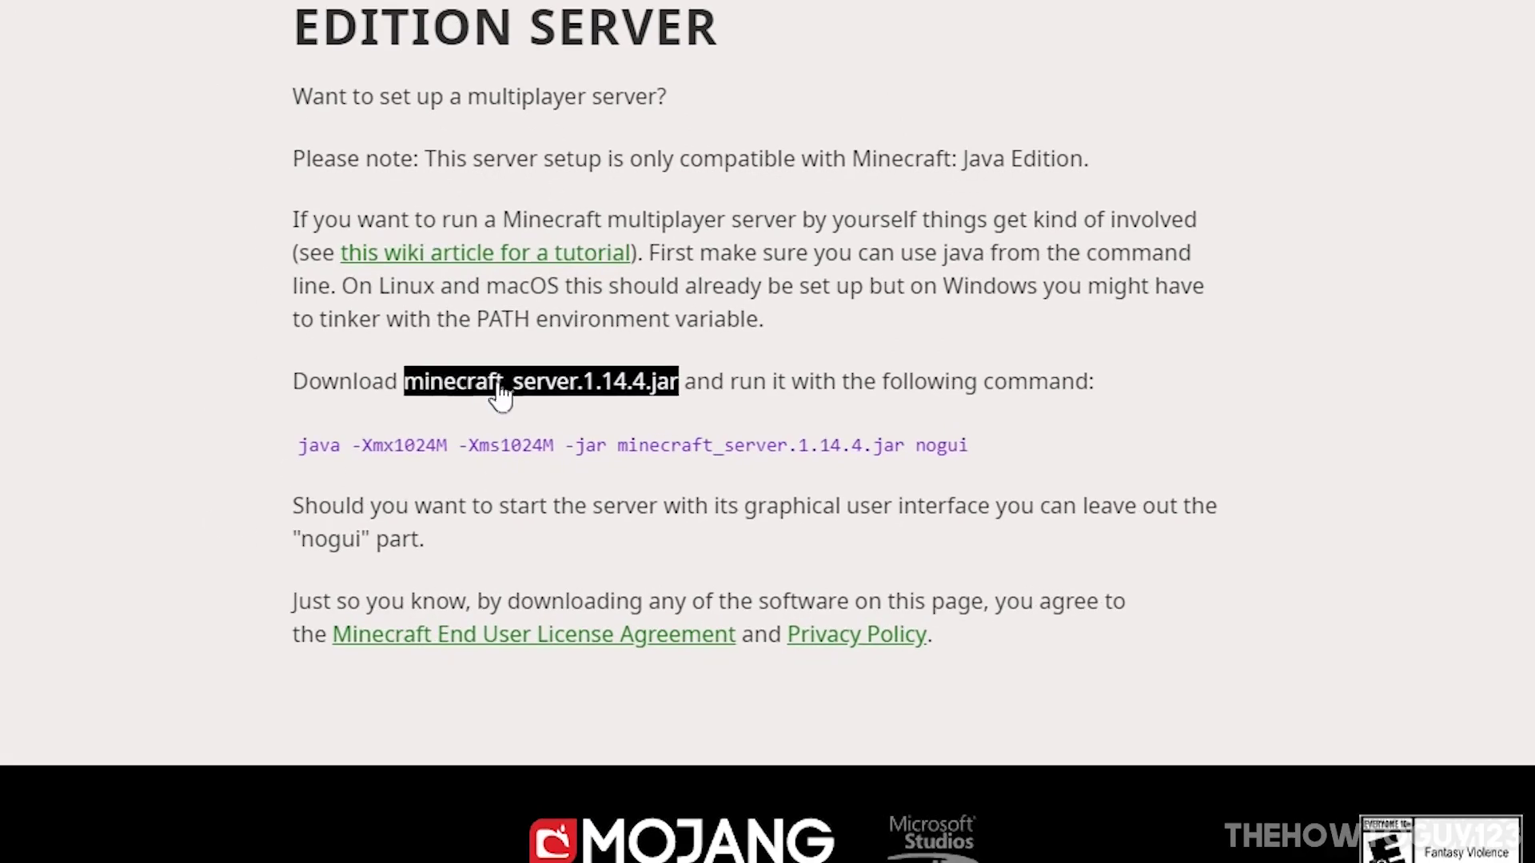
pyautogui.moveTo(303, 446); pyautogui.dragTo(1035, 473)
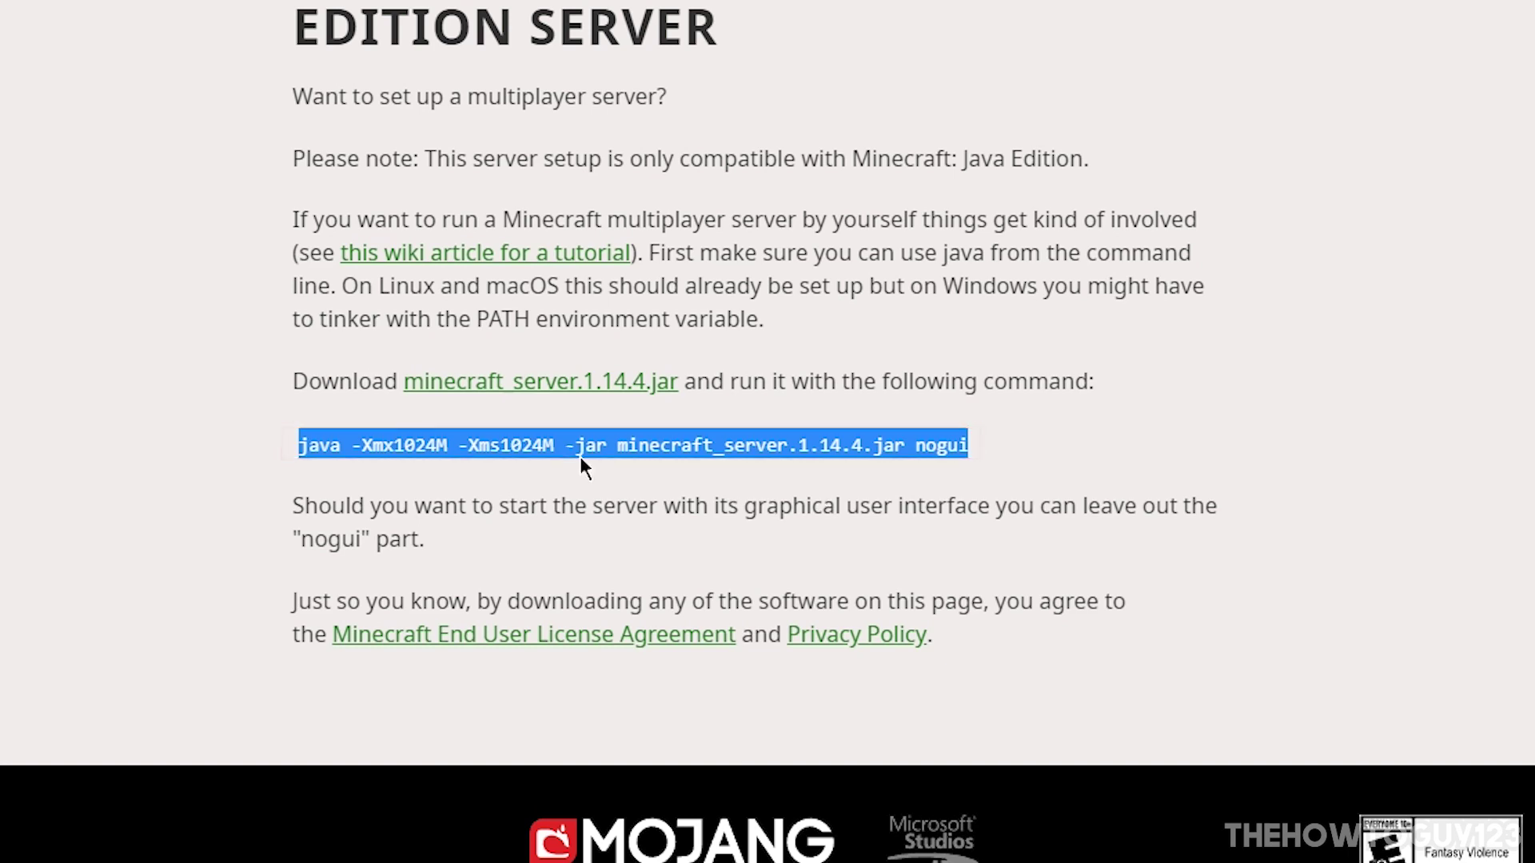
pyautogui.rightClick(543, 446)
pyautogui.click(596, 471)
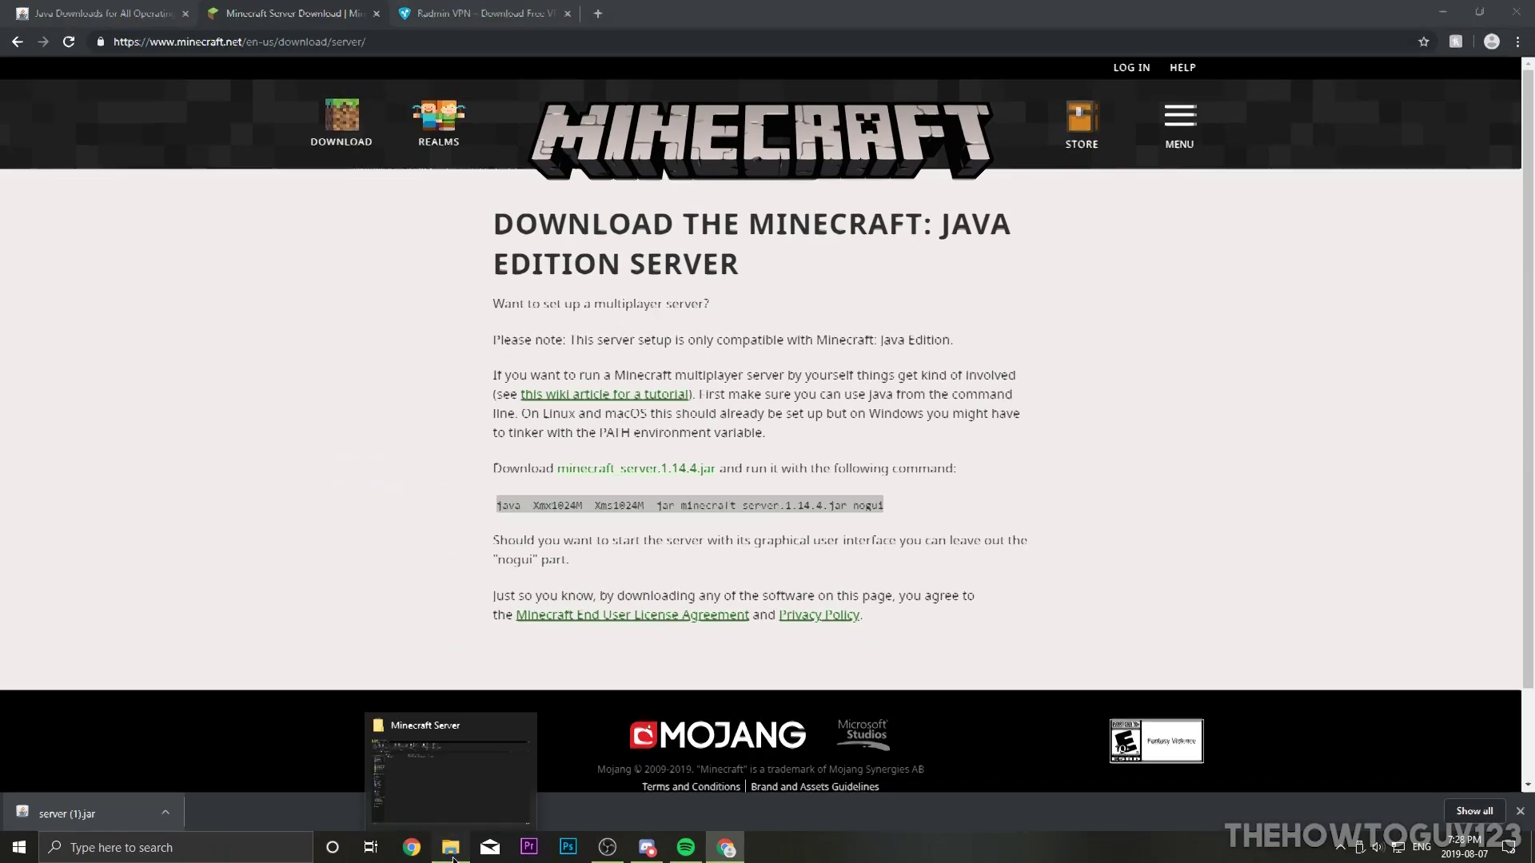
pyautogui.click(479, 714)
# Step: Create New Text Document.txt in the Minecraft Server folder and open it in Notepad
pyautogui.rightClick(282, 273)
pyautogui.moveTo(381, 467)
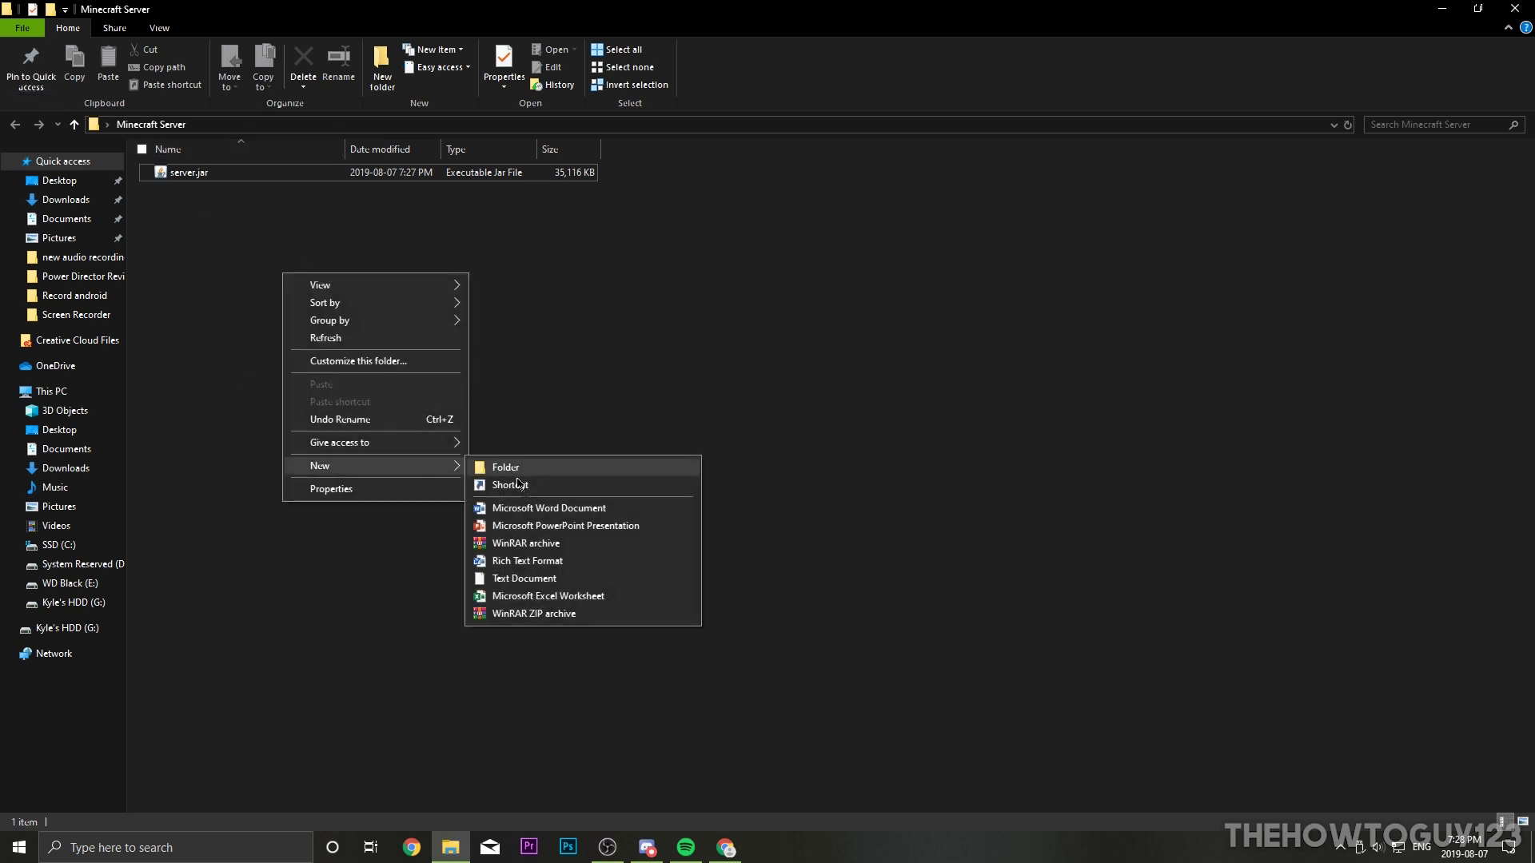
pyautogui.click(524, 579)
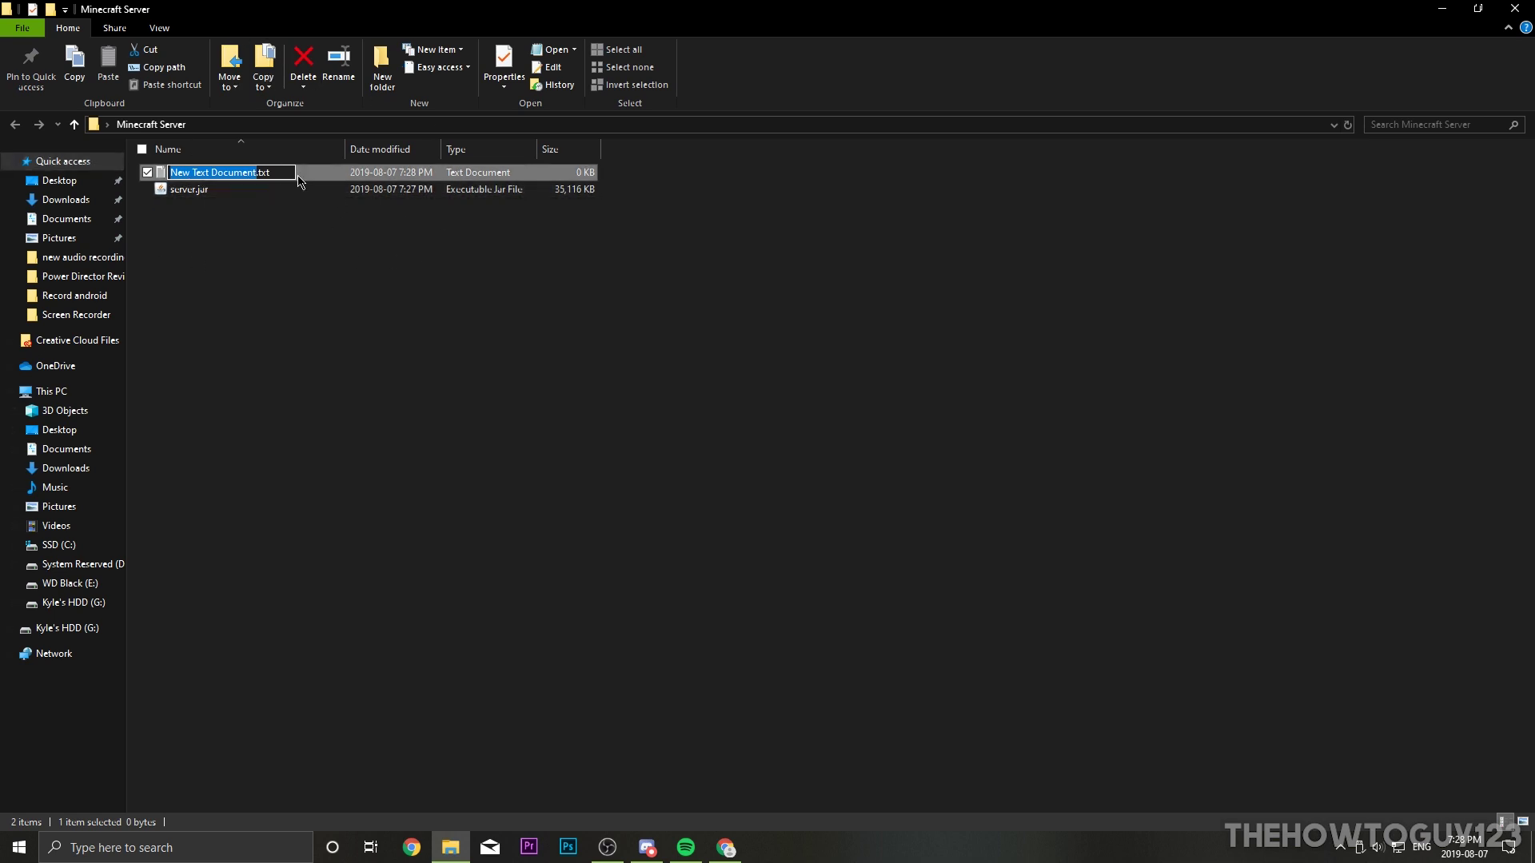
pyautogui.press('Return')
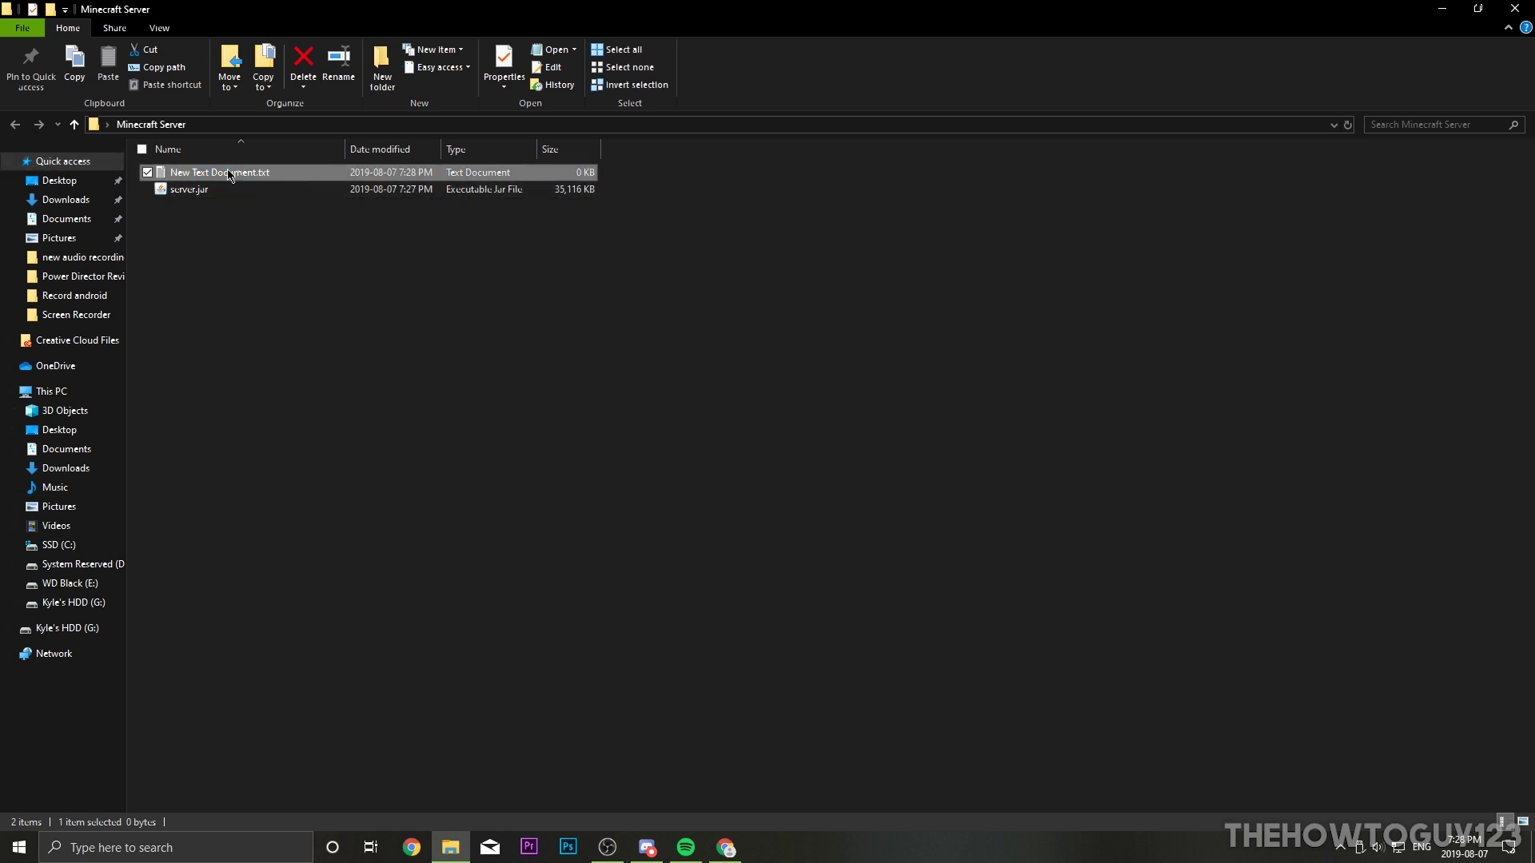
pyautogui.doubleClick(229, 175)
# Step: Paste the copied command into Notepad and replace minecraft_server.1.14.4 with server
pyautogui.moveTo(157, 59); pyautogui.dragTo(232, 128)
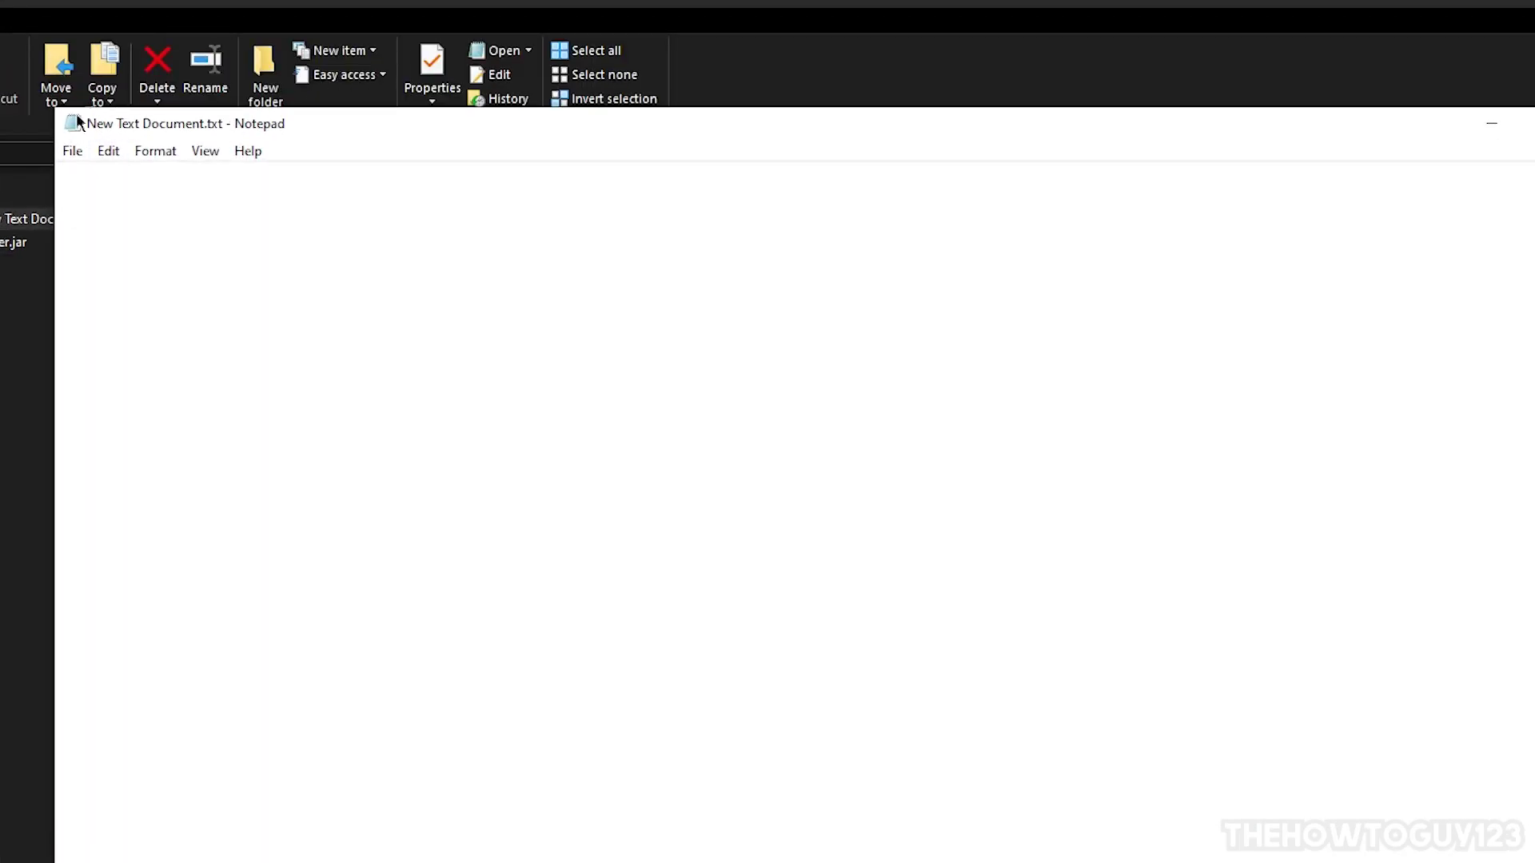
pyautogui.rightClick(107, 178)
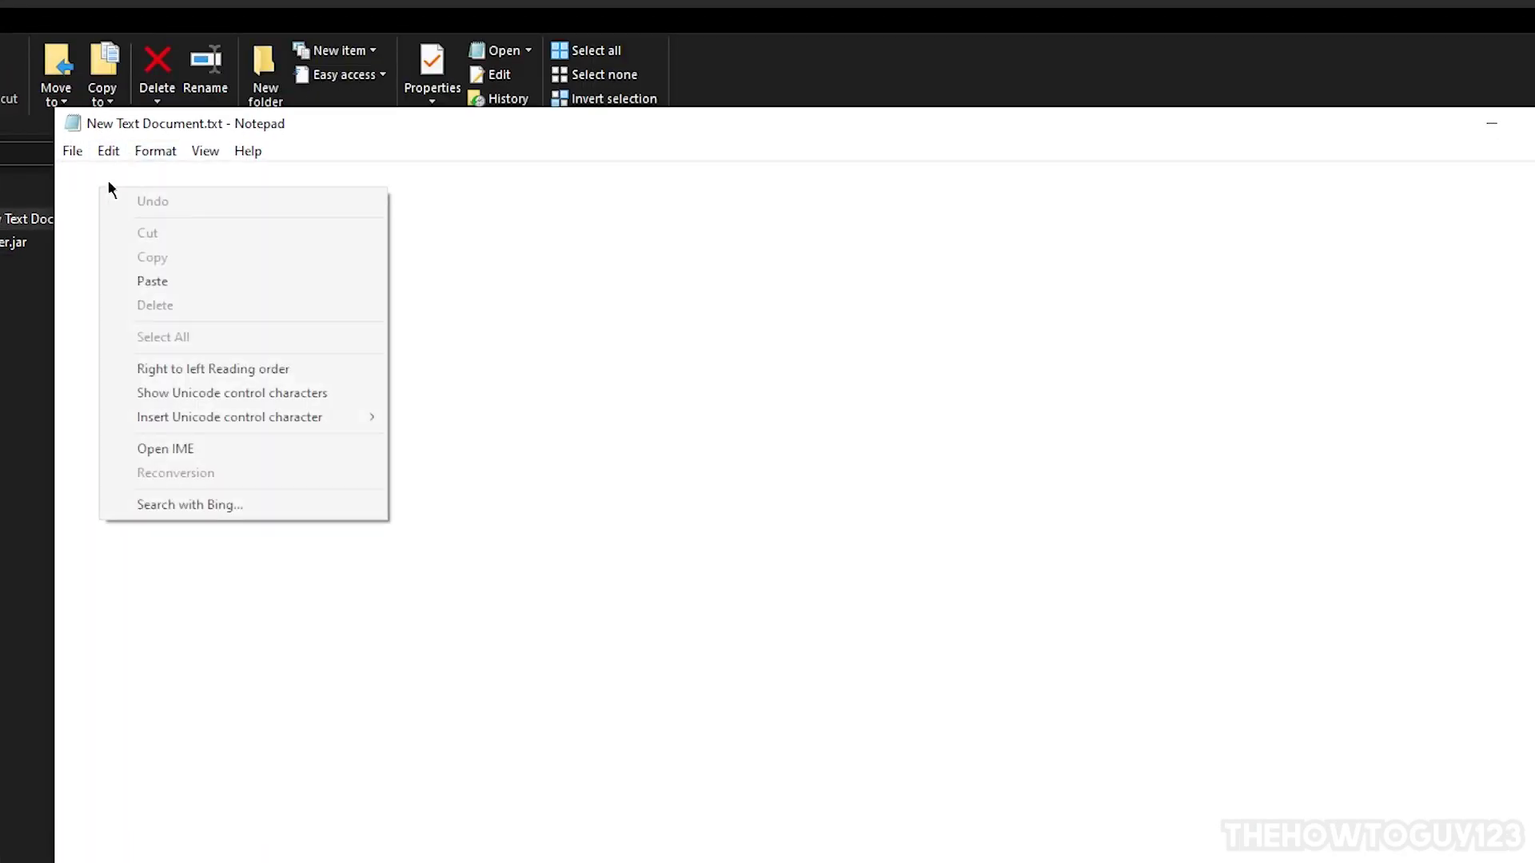
pyautogui.click(192, 275)
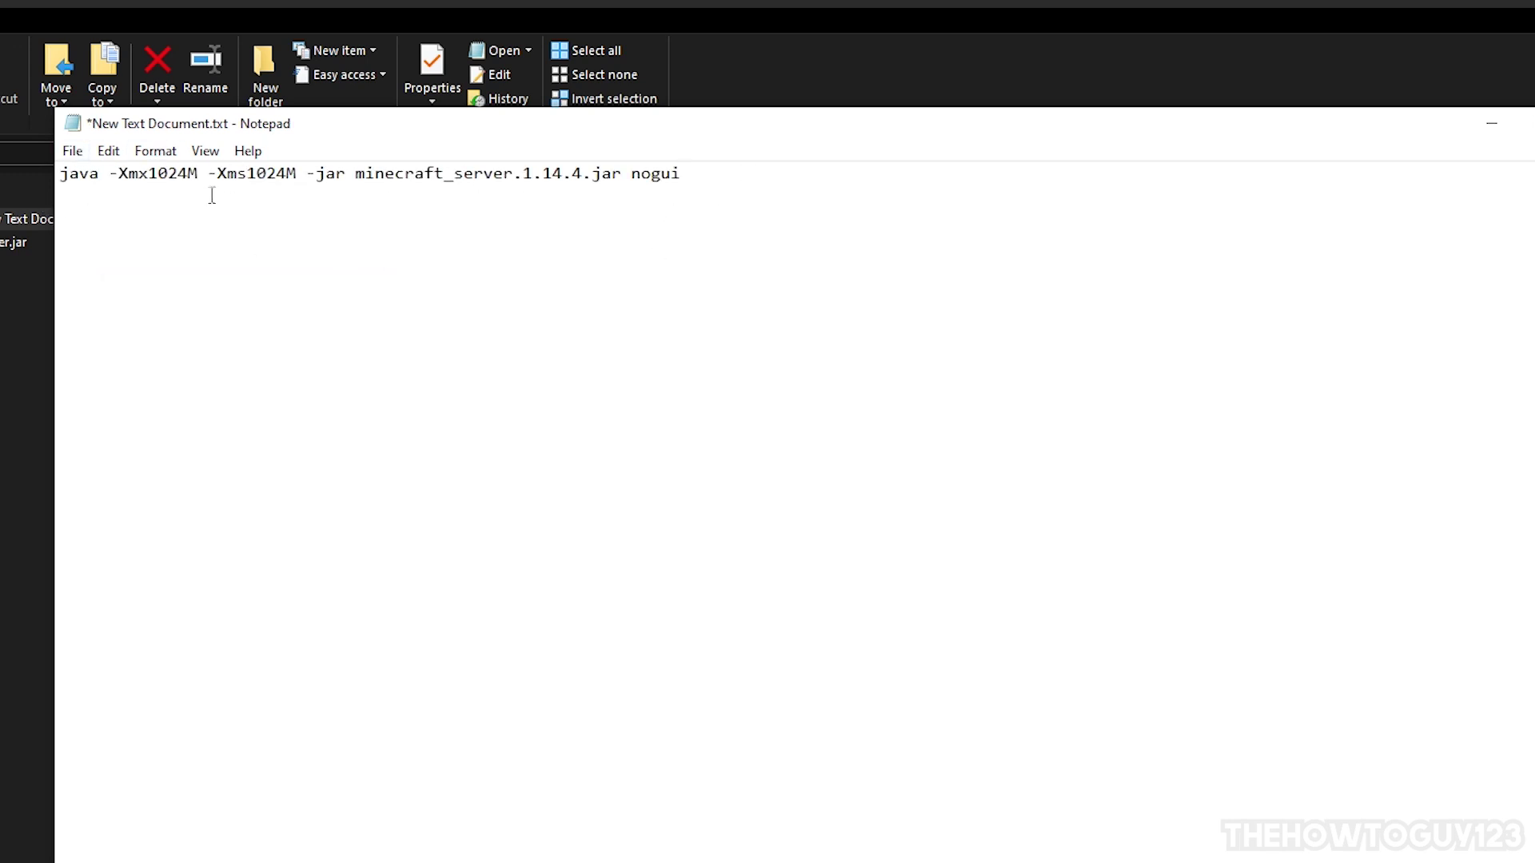
pyautogui.moveTo(353, 174); pyautogui.dragTo(582, 184)
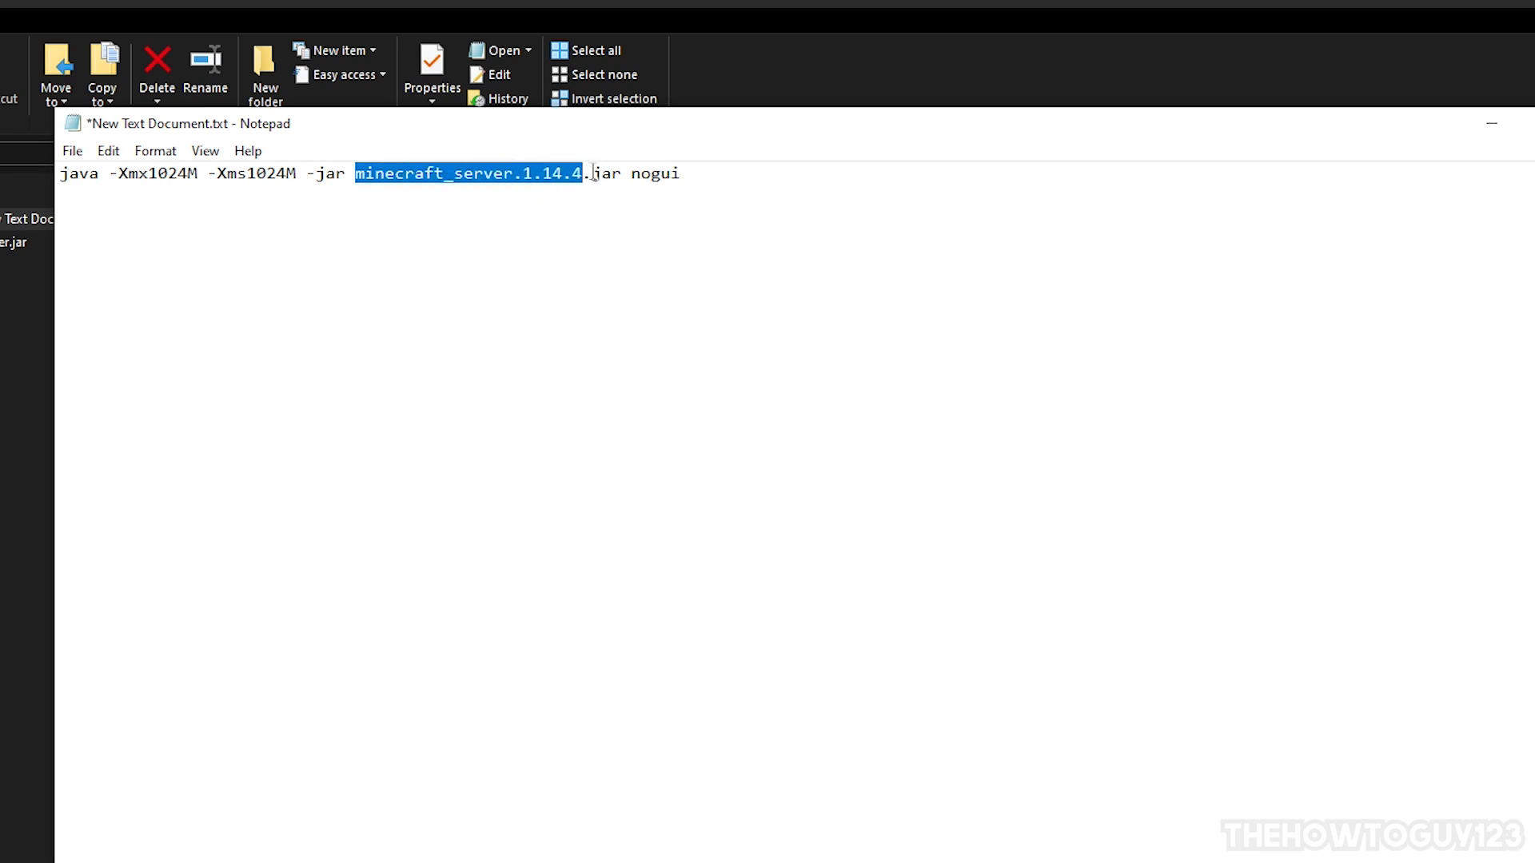
pyautogui.press('BackSpace')
pyautogui.write('server')
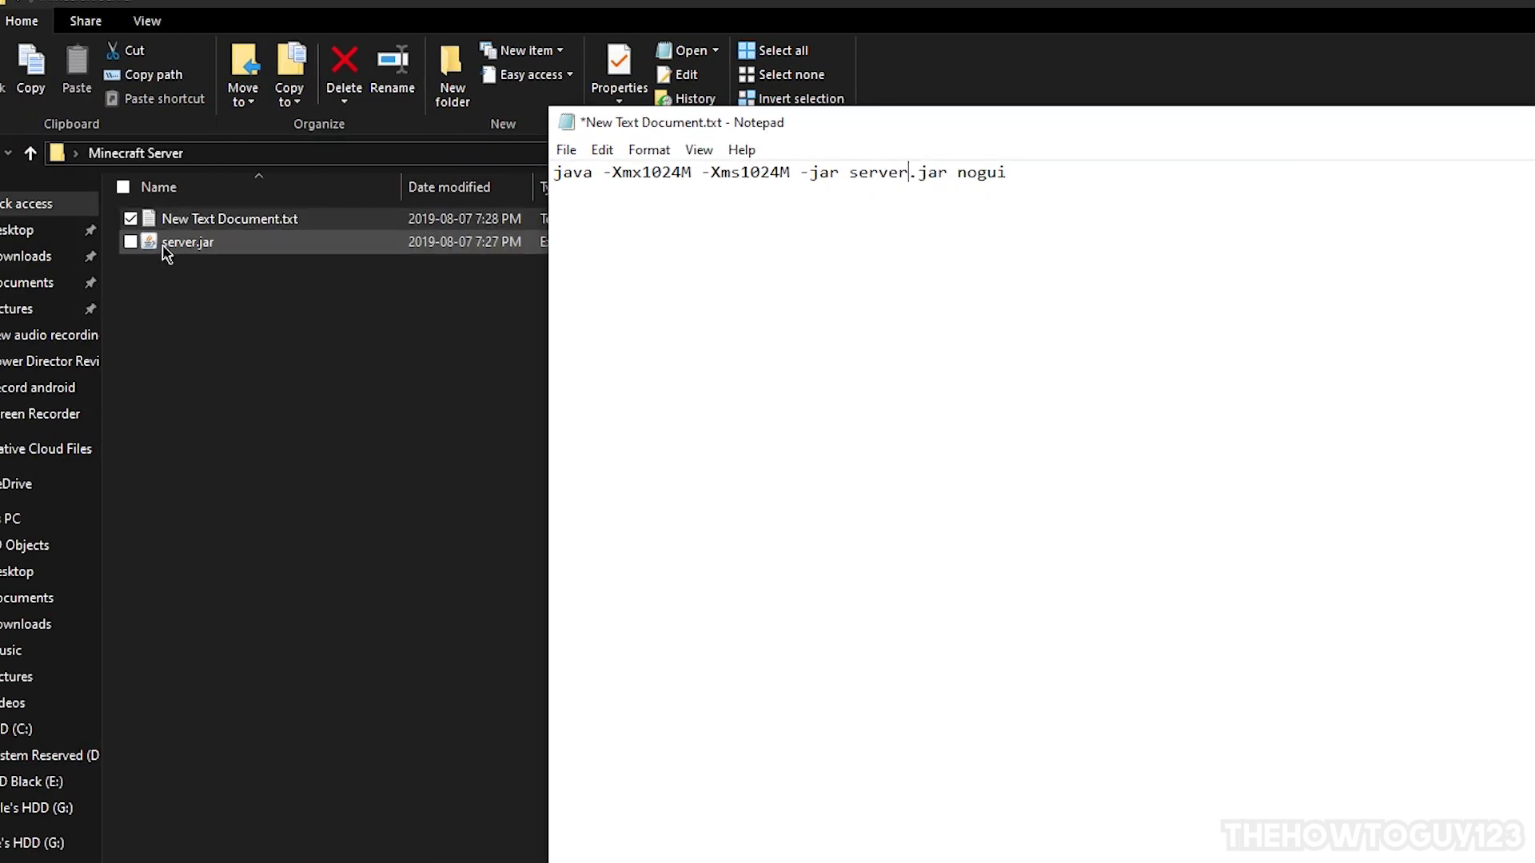
pyautogui.click(177, 248)
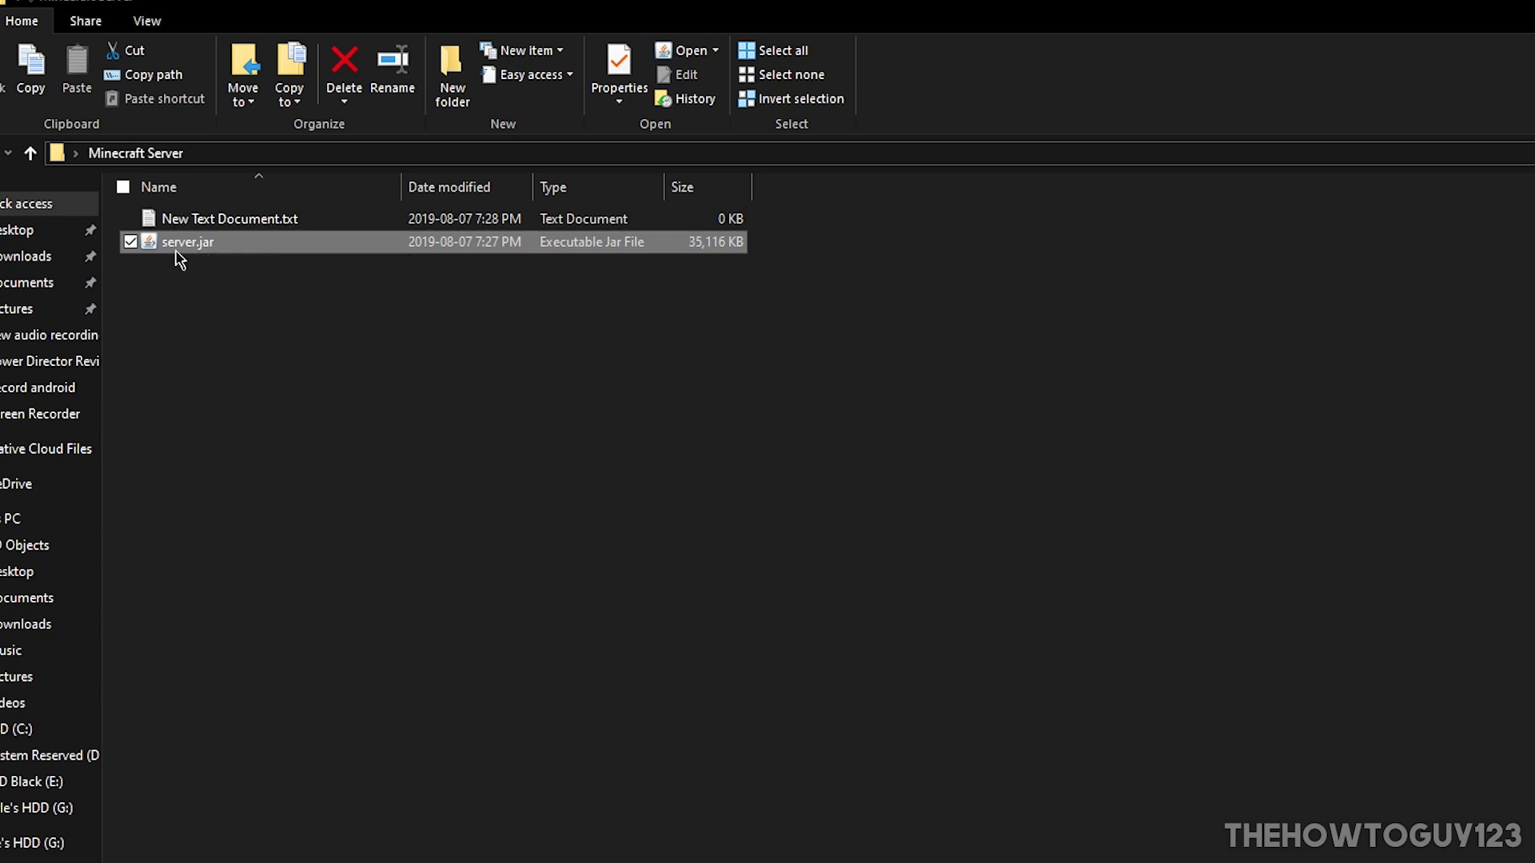
pyautogui.hotkey('alt', 'Tab')
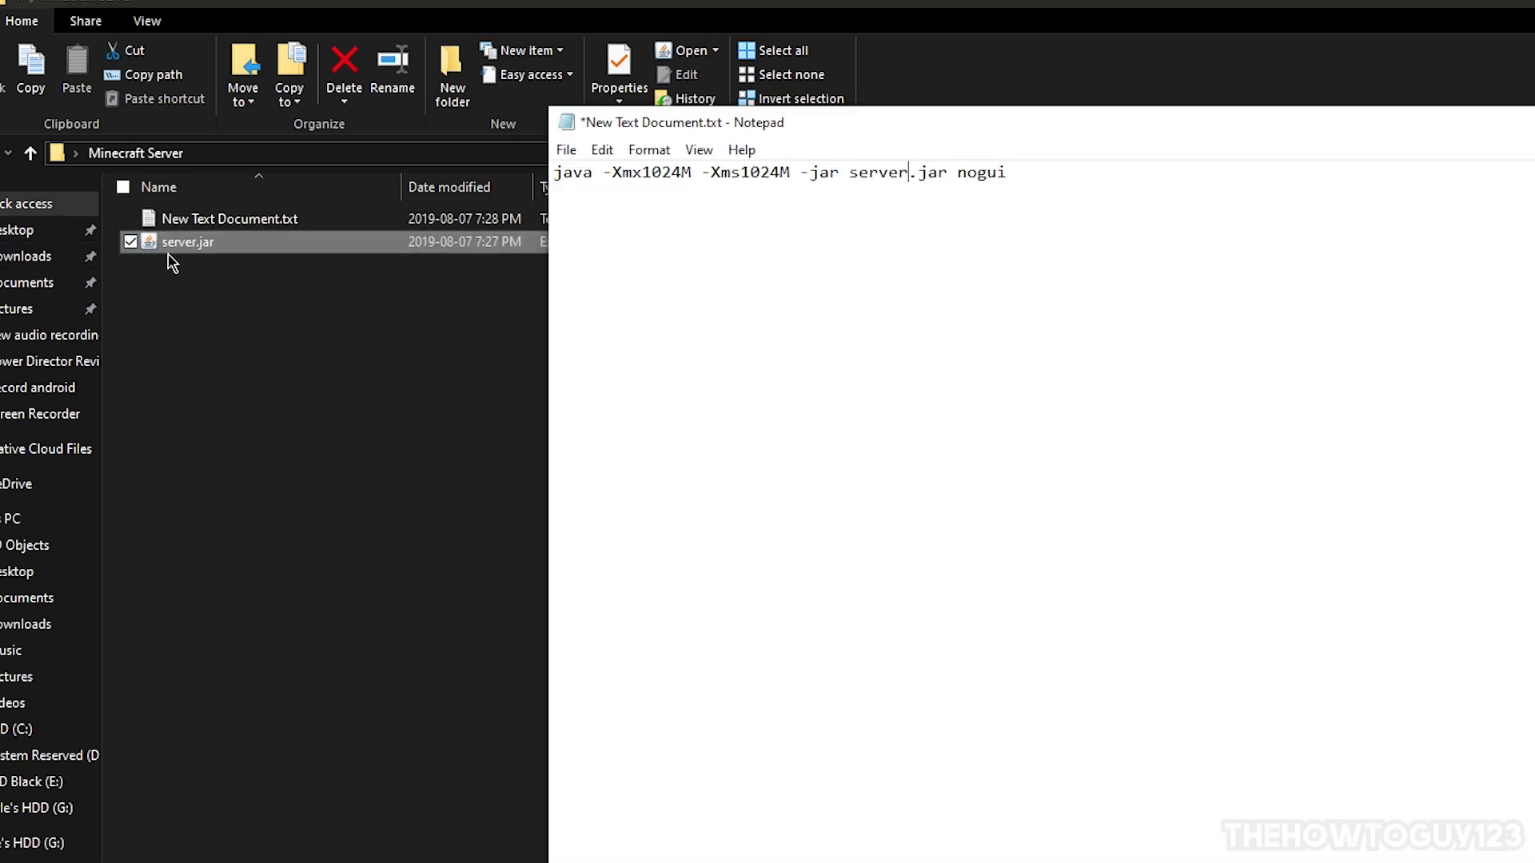
# Step: Raise both memory values in the command from 1024M to 2048M
pyautogui.click(613, 192)
pyautogui.moveTo(721, 132); pyautogui.dragTo(528, 123)
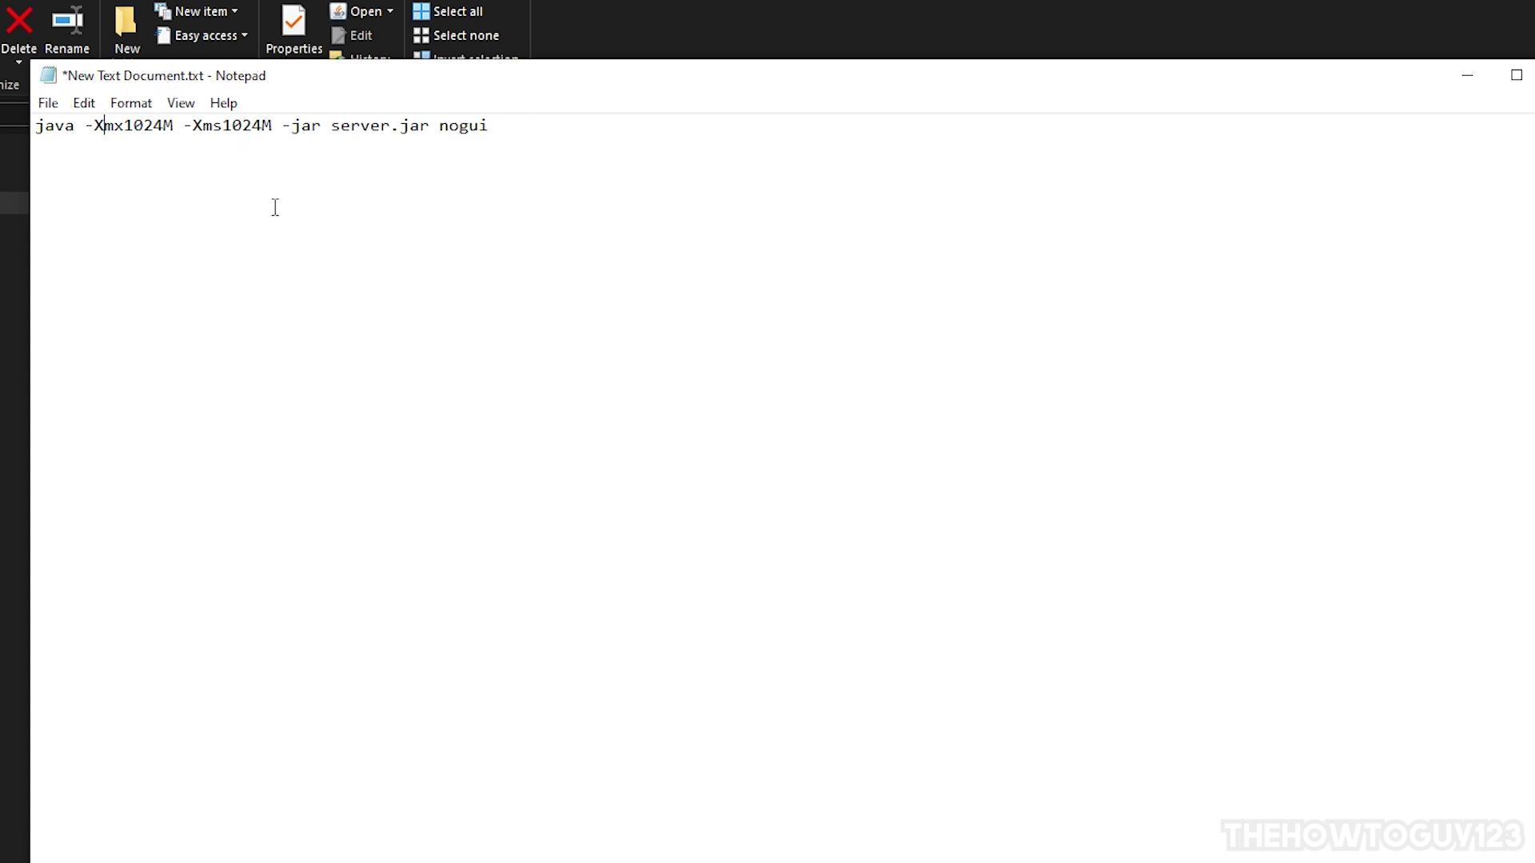
pyautogui.moveTo(163, 126); pyautogui.dragTo(104, 125)
pyautogui.click(134, 126)
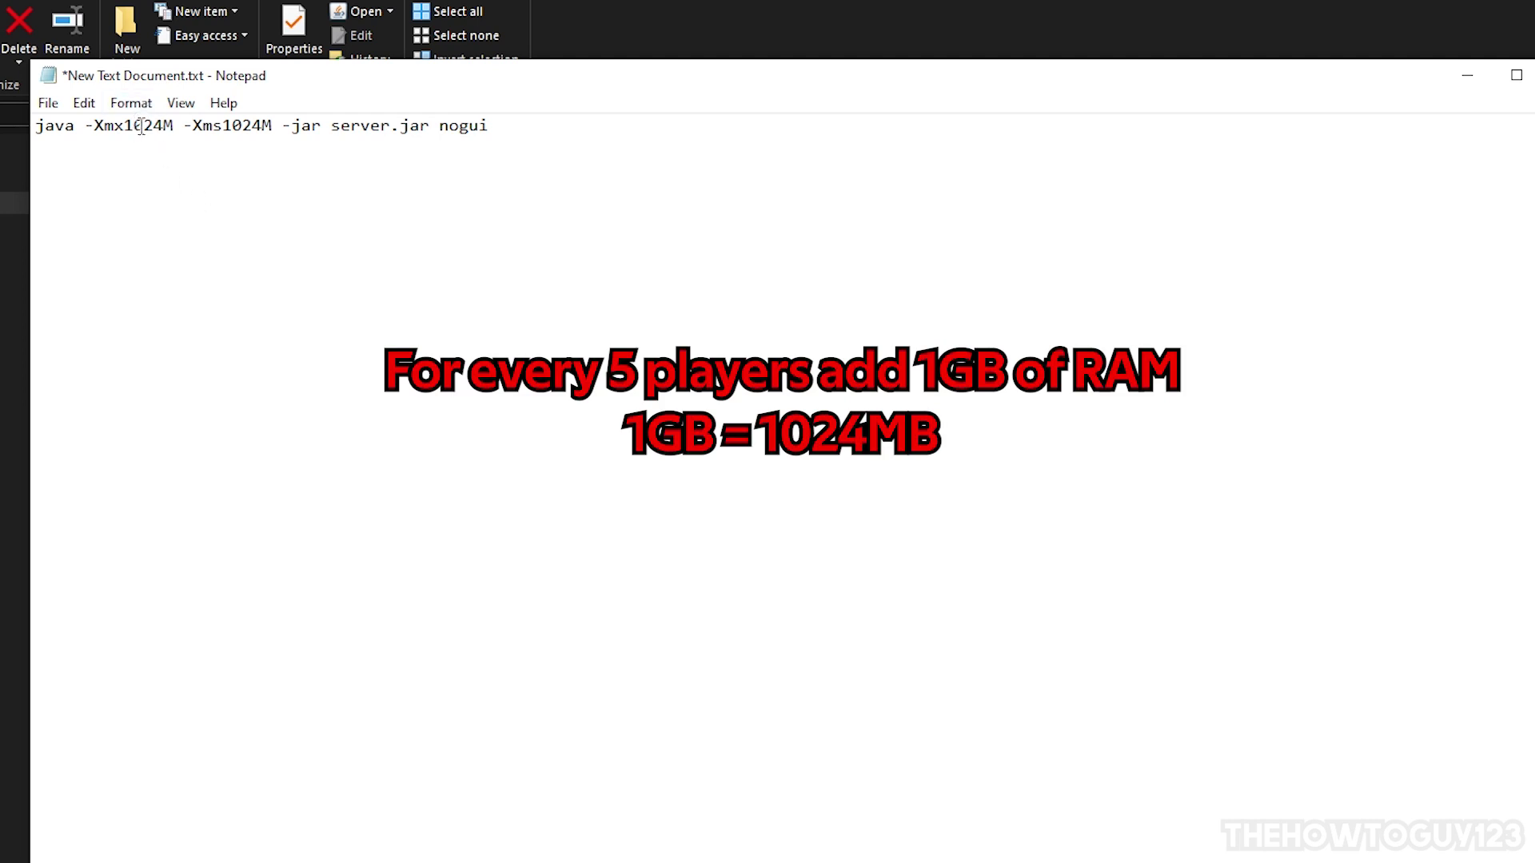
pyautogui.doubleClick(143, 127)
pyautogui.click(143, 126)
pyautogui.moveTo(163, 126); pyautogui.dragTo(173, 126)
pyautogui.press('Left')
pyautogui.press('BackSpace')
pyautogui.press('BackSpace')
pyautogui.press('BackSpace')
pyautogui.press('BackSpace')
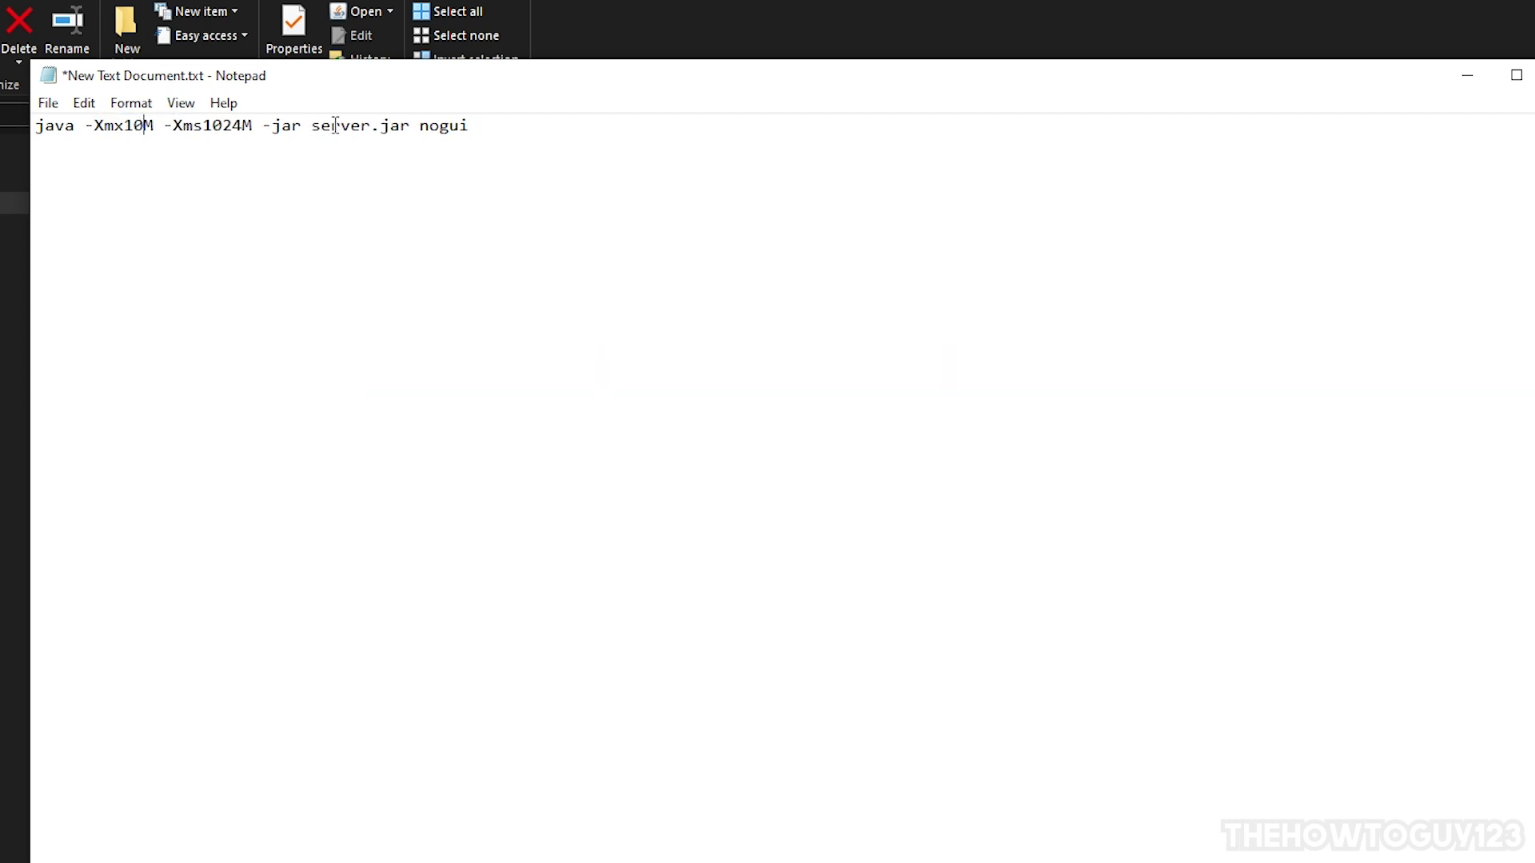
pyautogui.write('2048')
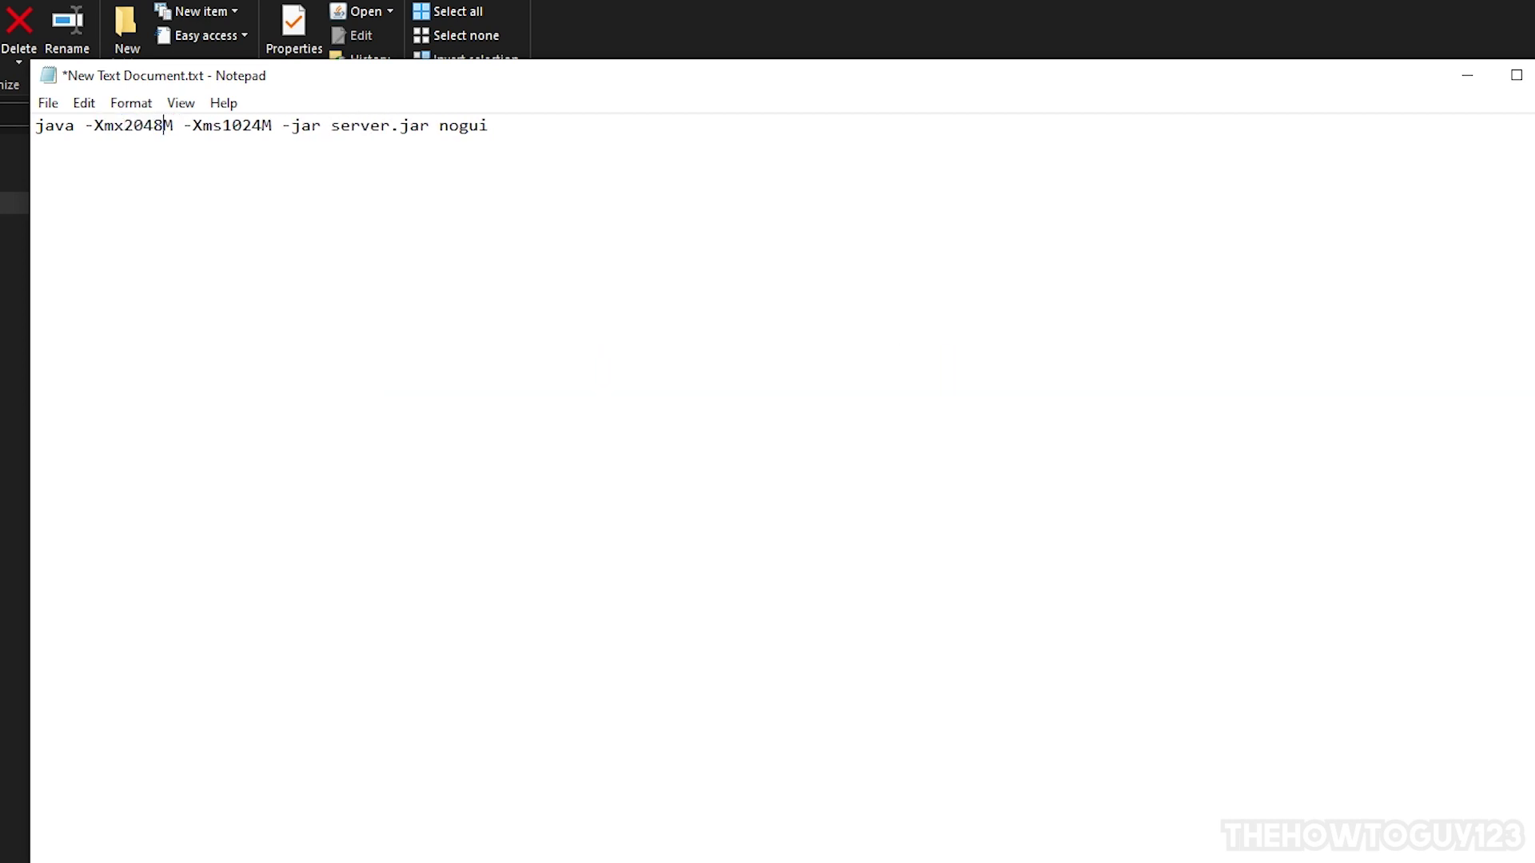
pyautogui.press('BackSpace')
pyautogui.press('BackSpace')
pyautogui.press('BackSpace')
pyautogui.press('BackSpace')
pyautogui.write('2048')
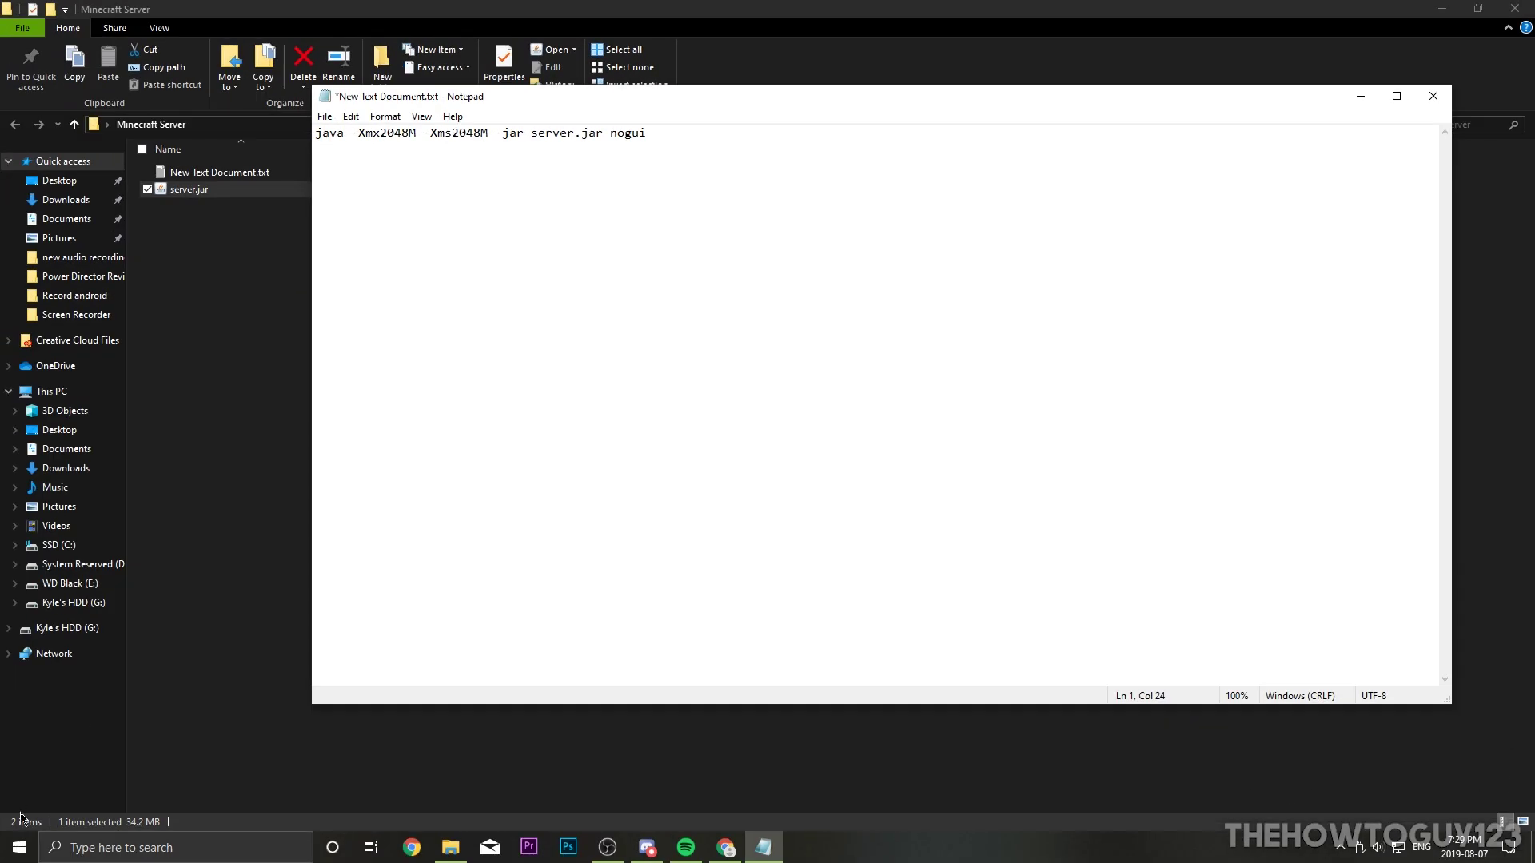
pyautogui.click(19, 847)
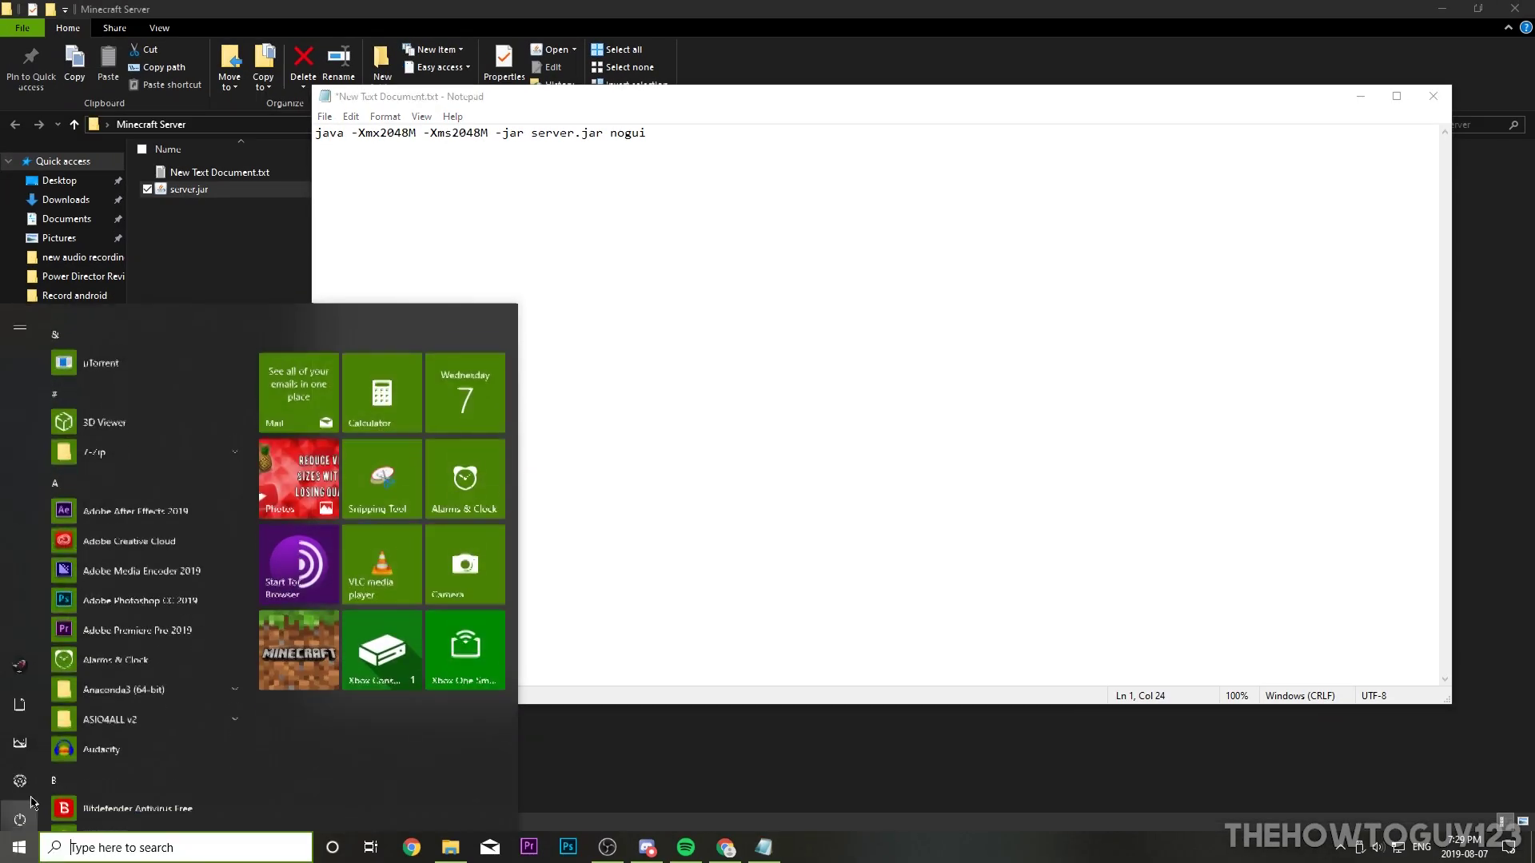
# Step: Check Settings > System > About for 16.0 GB installed RAM, then return to Notepad
pyautogui.click(19, 775)
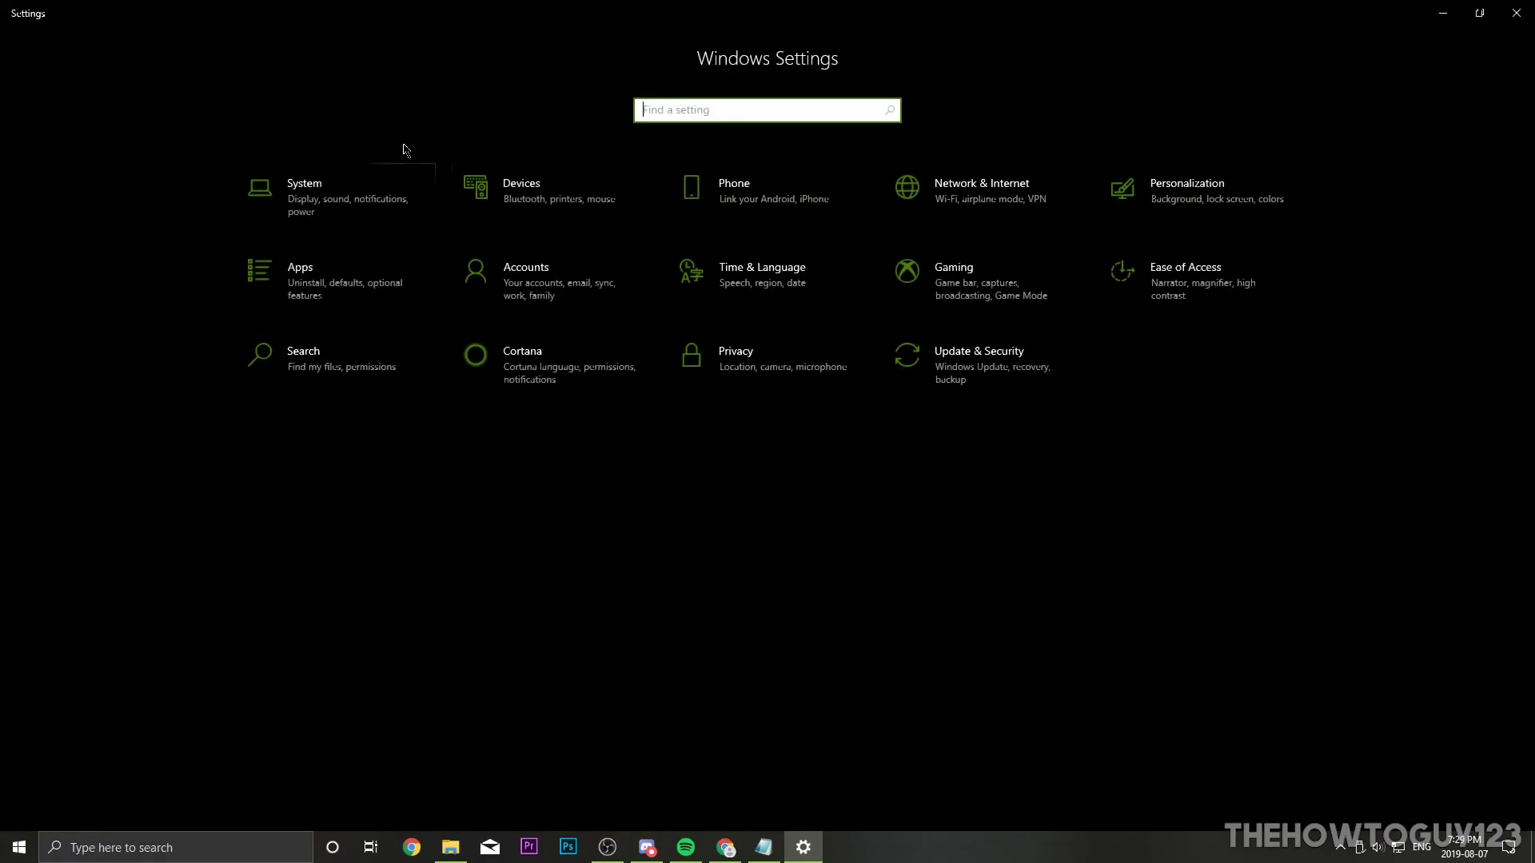
pyautogui.click(329, 194)
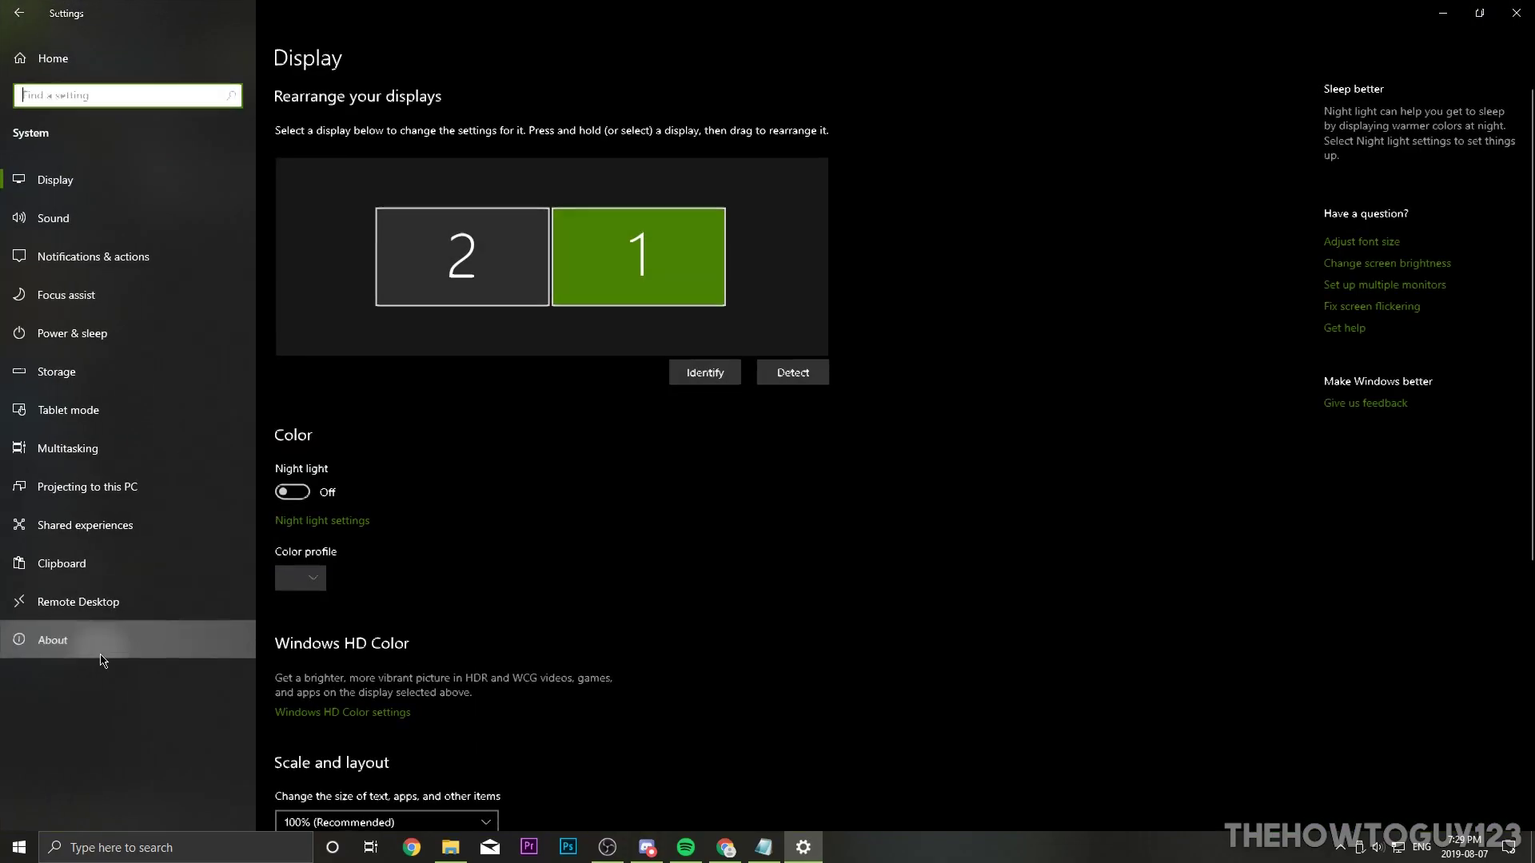
pyautogui.click(53, 639)
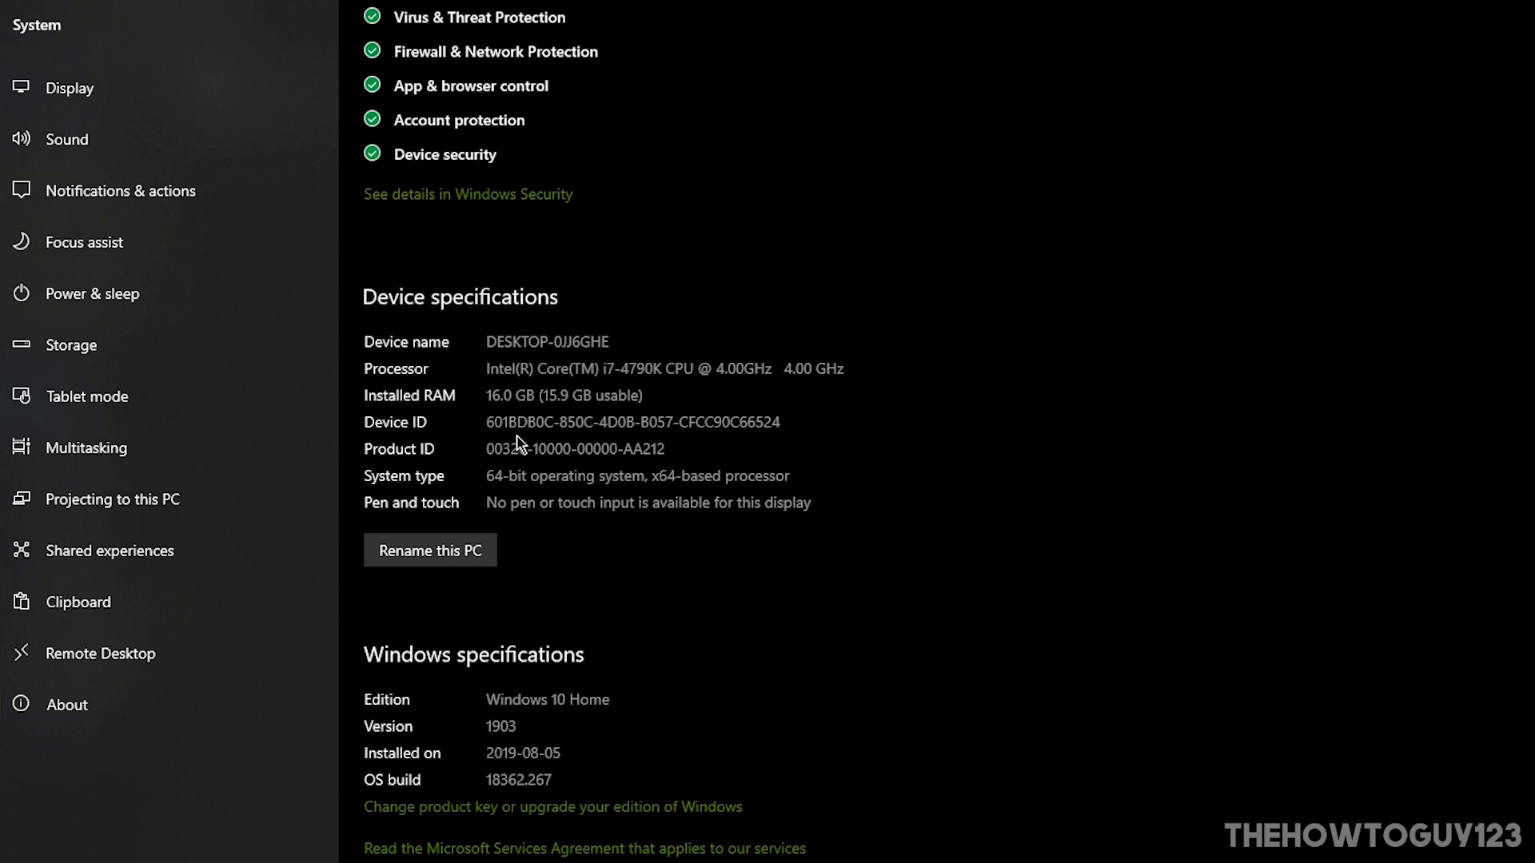
pyautogui.click(767, 847)
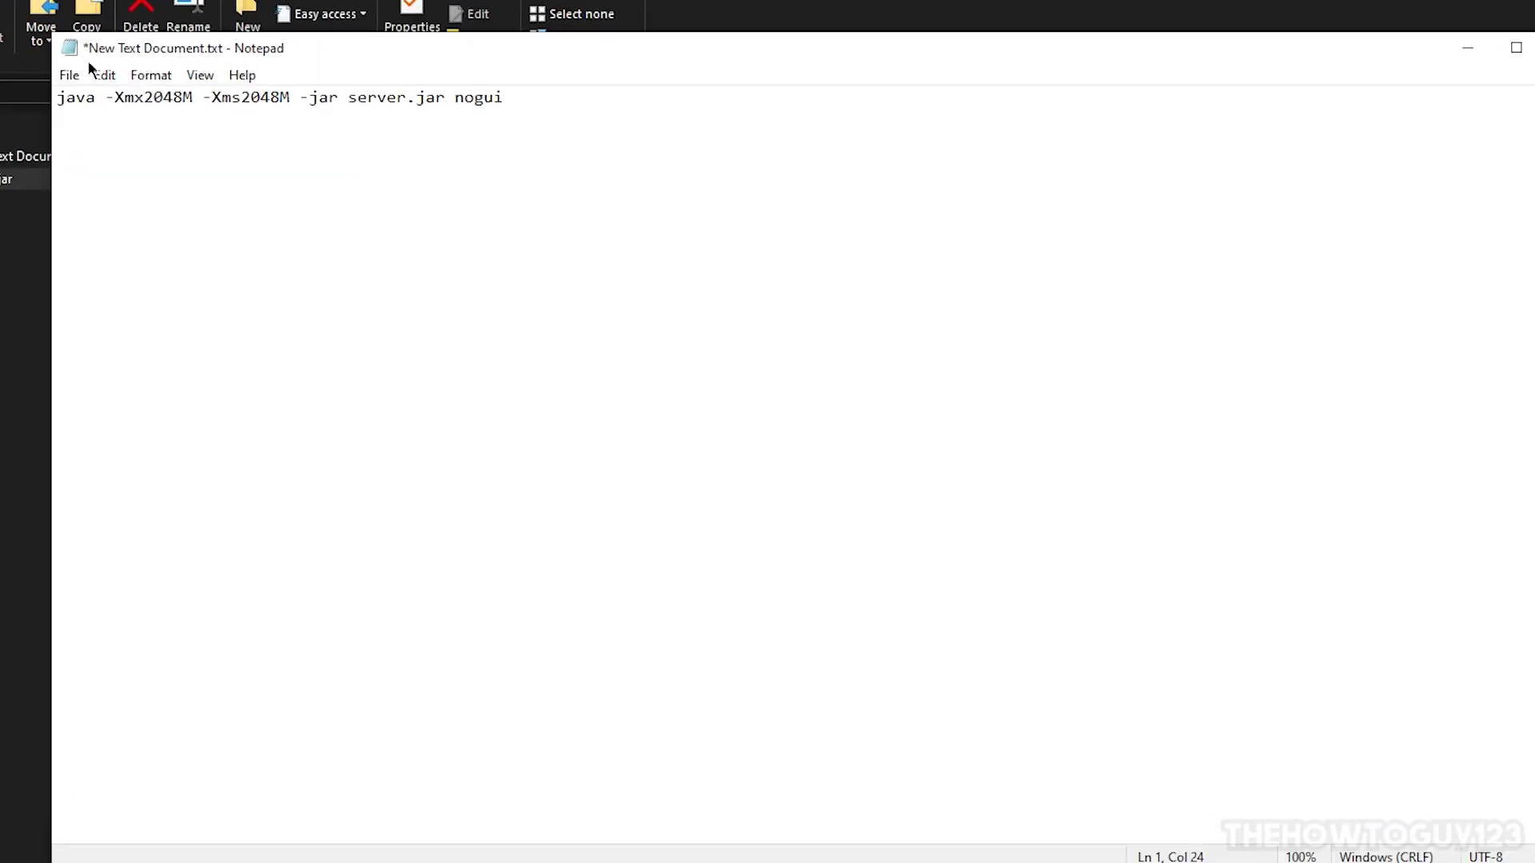
# Step: Add a second line reading PAUSE beneath the java launch command
pyautogui.click(511, 97)
pyautogui.press('Return')
pyautogui.write('PASUE')
pyautogui.press('BackSpace')
pyautogui.press('BackSpace')
pyautogui.press('BackSpace')
pyautogui.write('AUSE')
pyautogui.moveTo(175, 137); pyautogui.dragTo(41, 151)
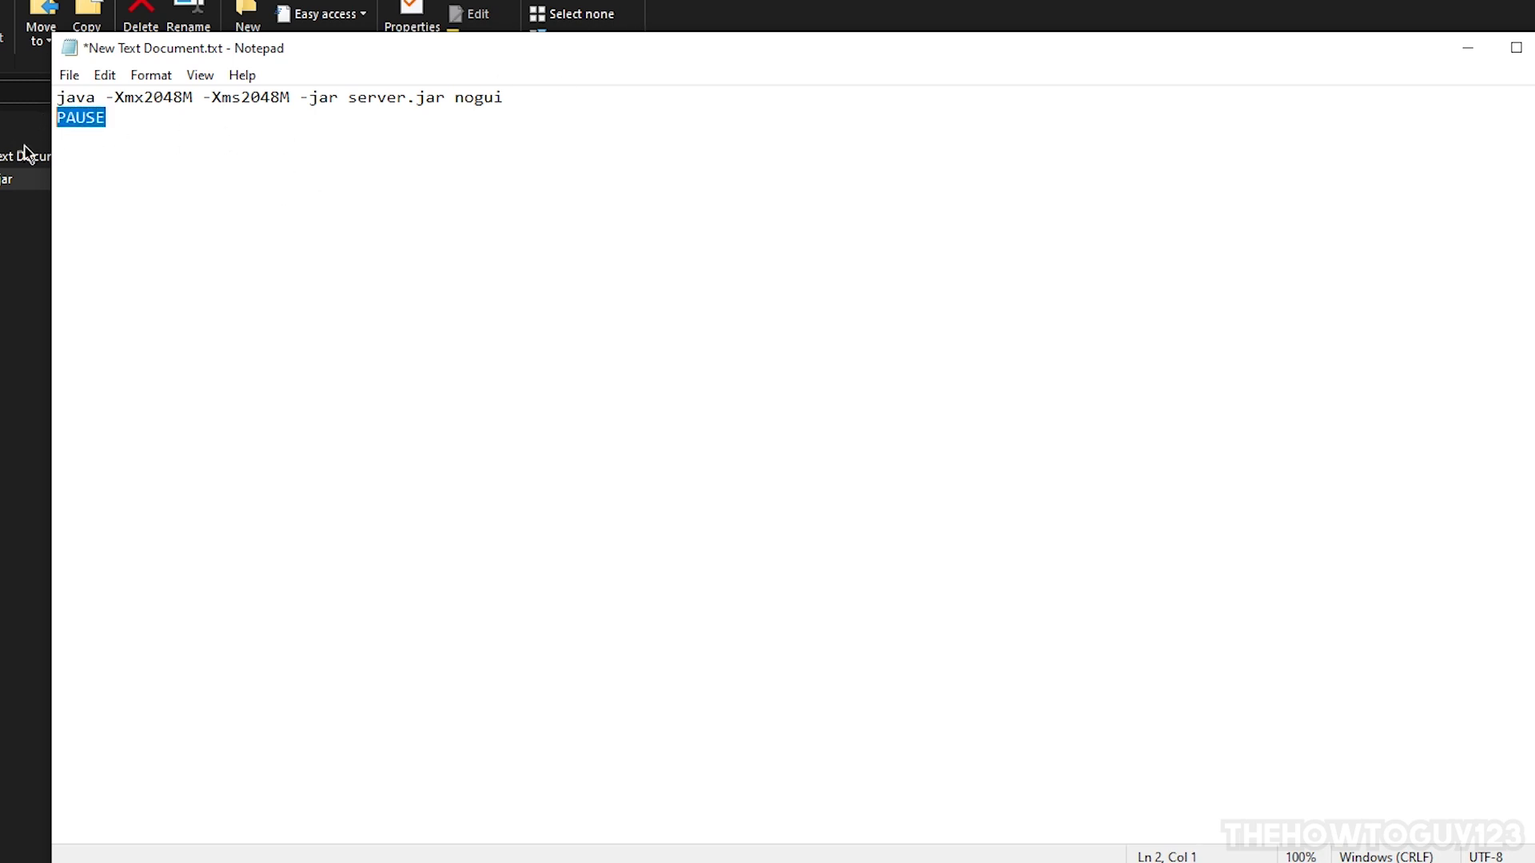
pyautogui.click(544, 111)
pyautogui.moveTo(544, 111); pyautogui.dragTo(60, 95)
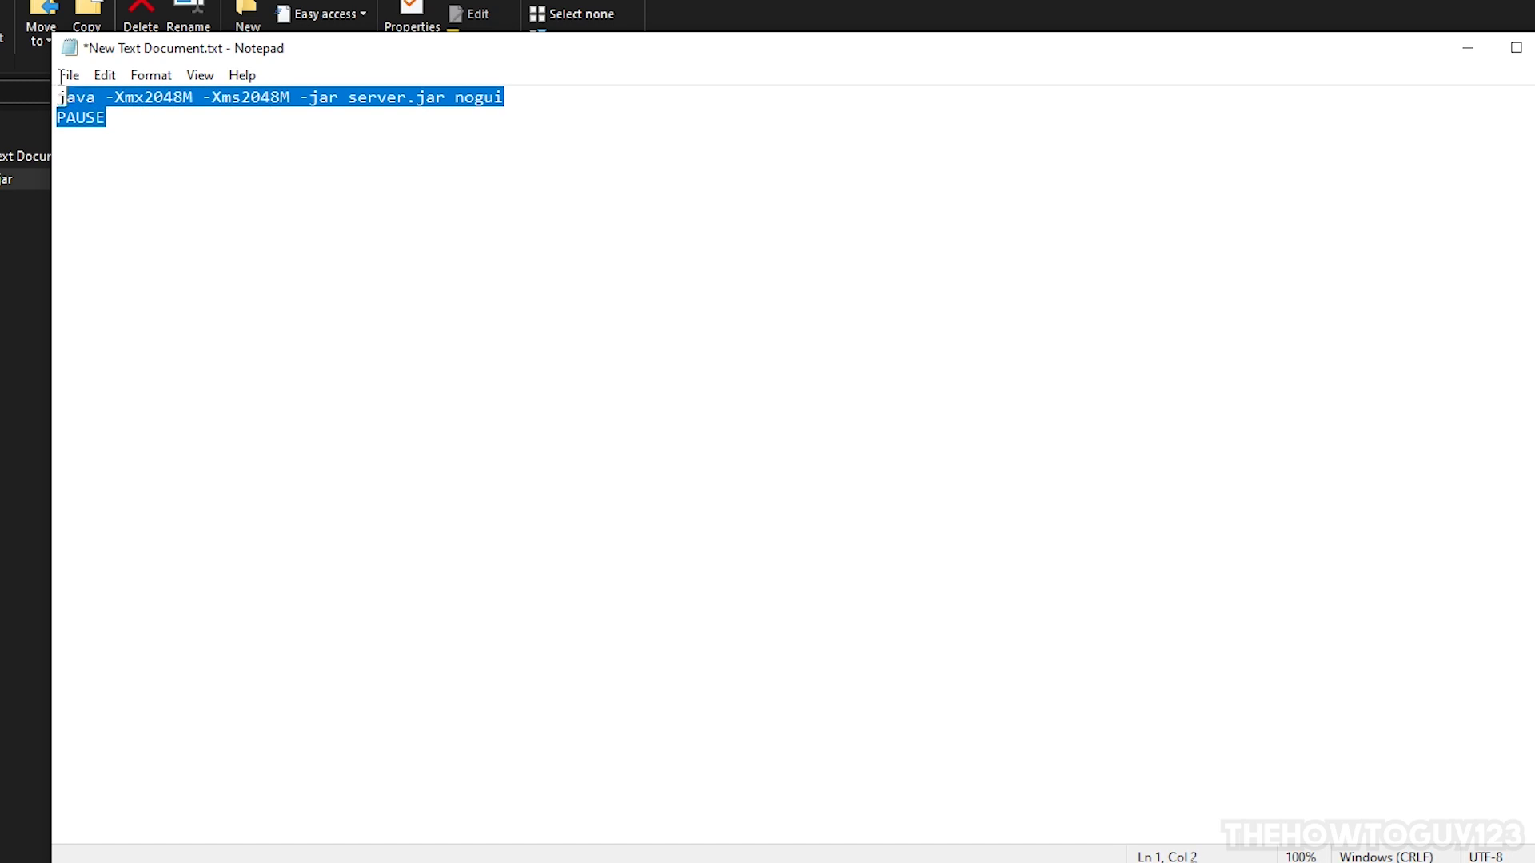
pyautogui.click(86, 128)
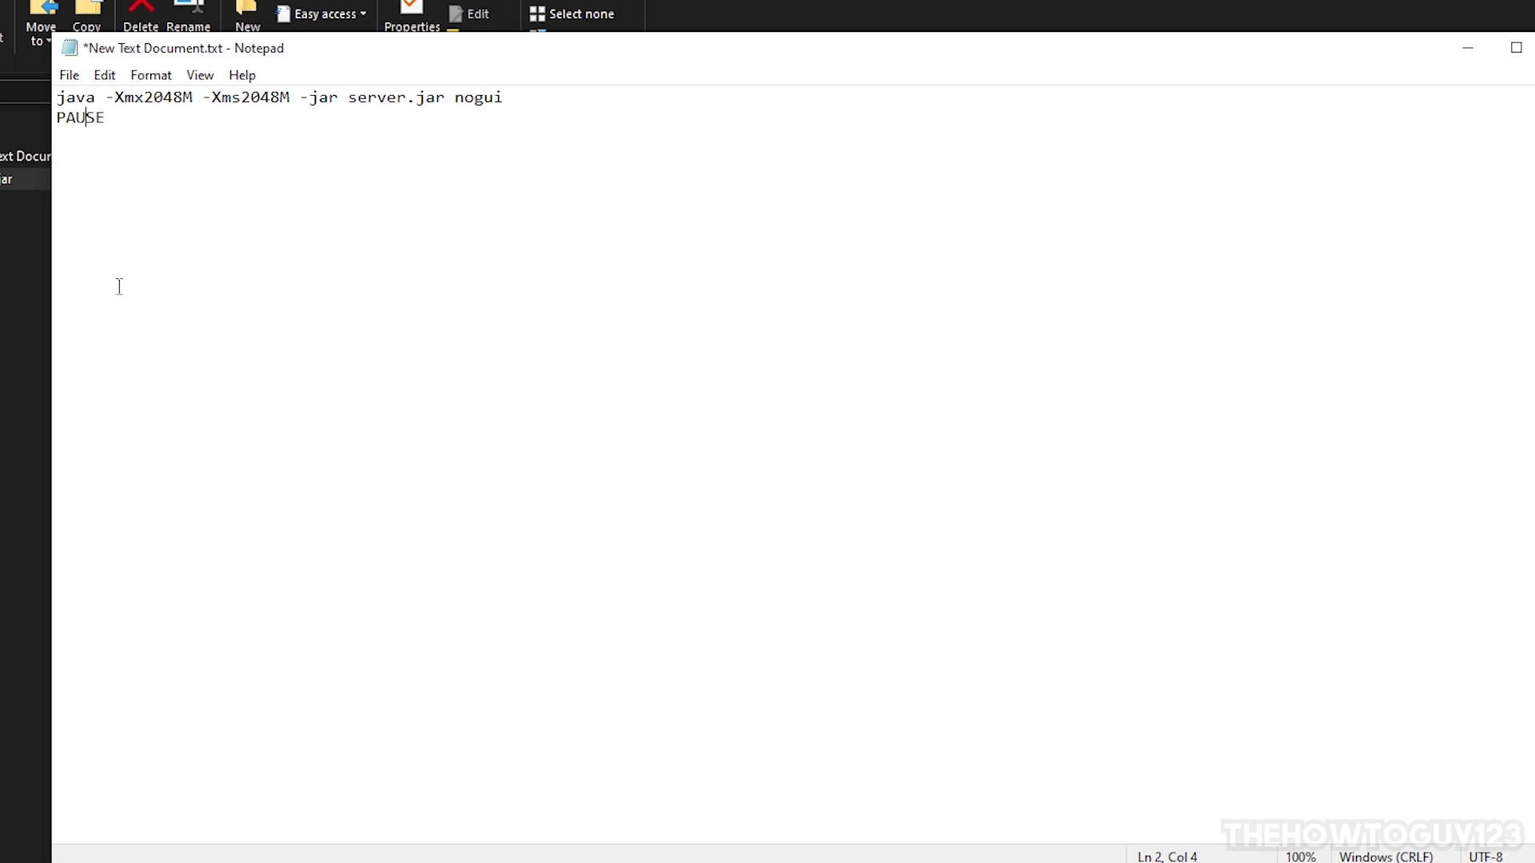
# Step: Save the script as run.bat with the file type set to All Files (*.*)
pyautogui.click(68, 77)
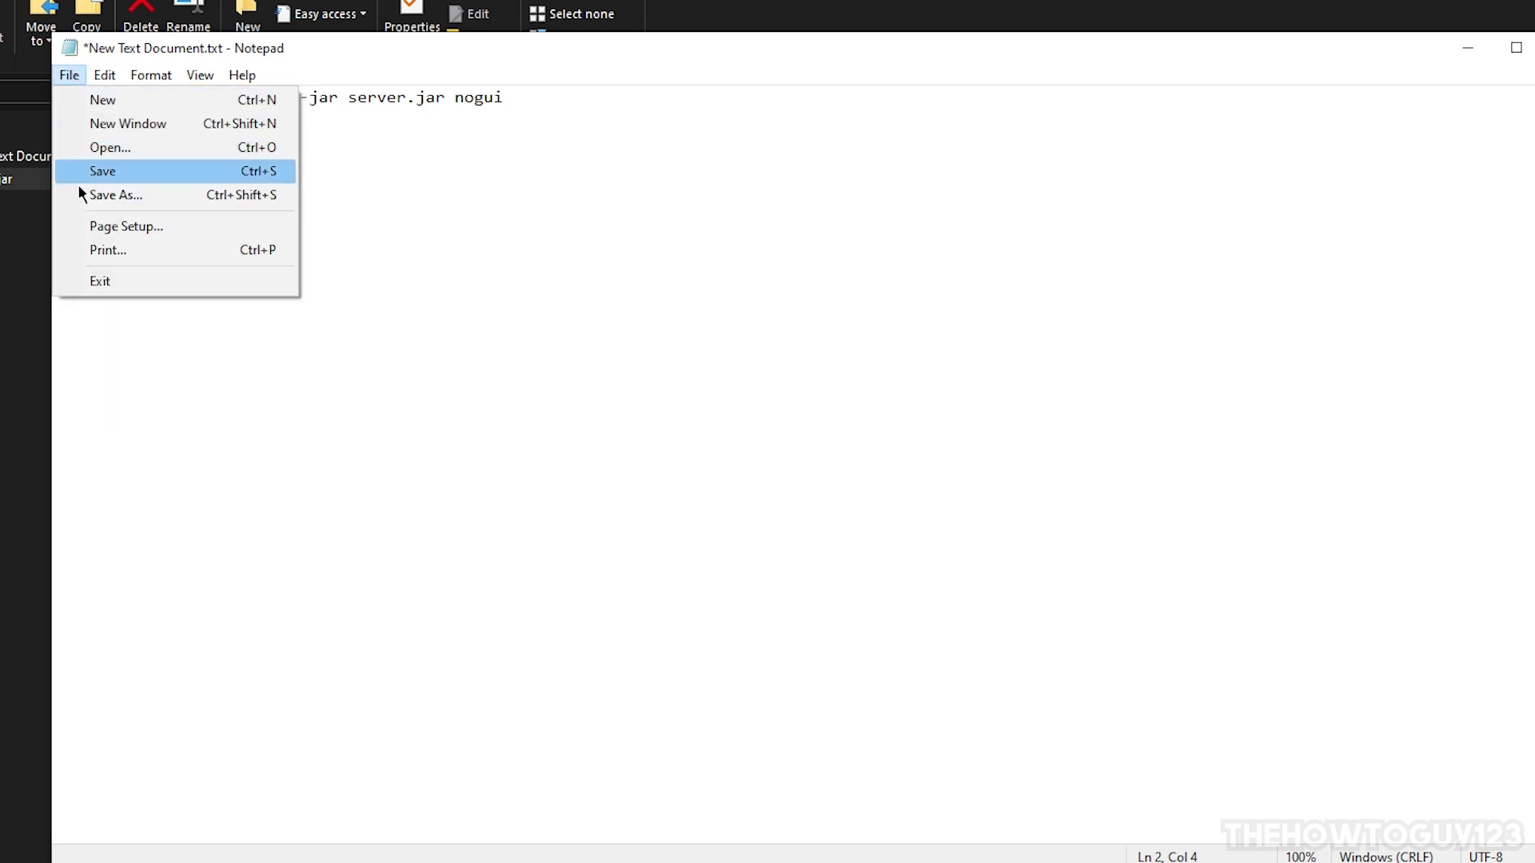
pyautogui.click(101, 193)
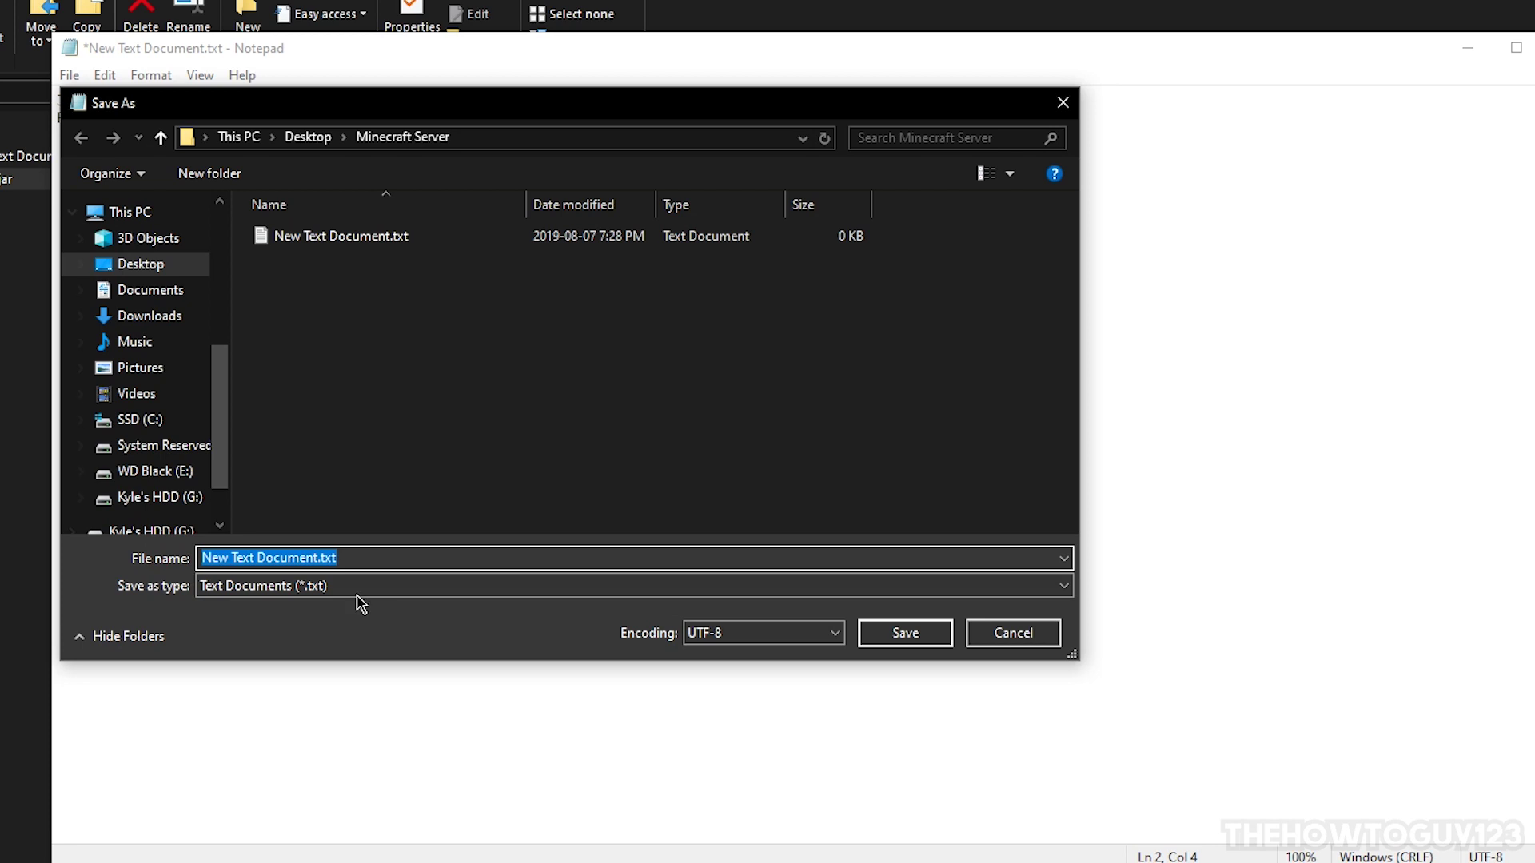
pyautogui.write('run.bat')
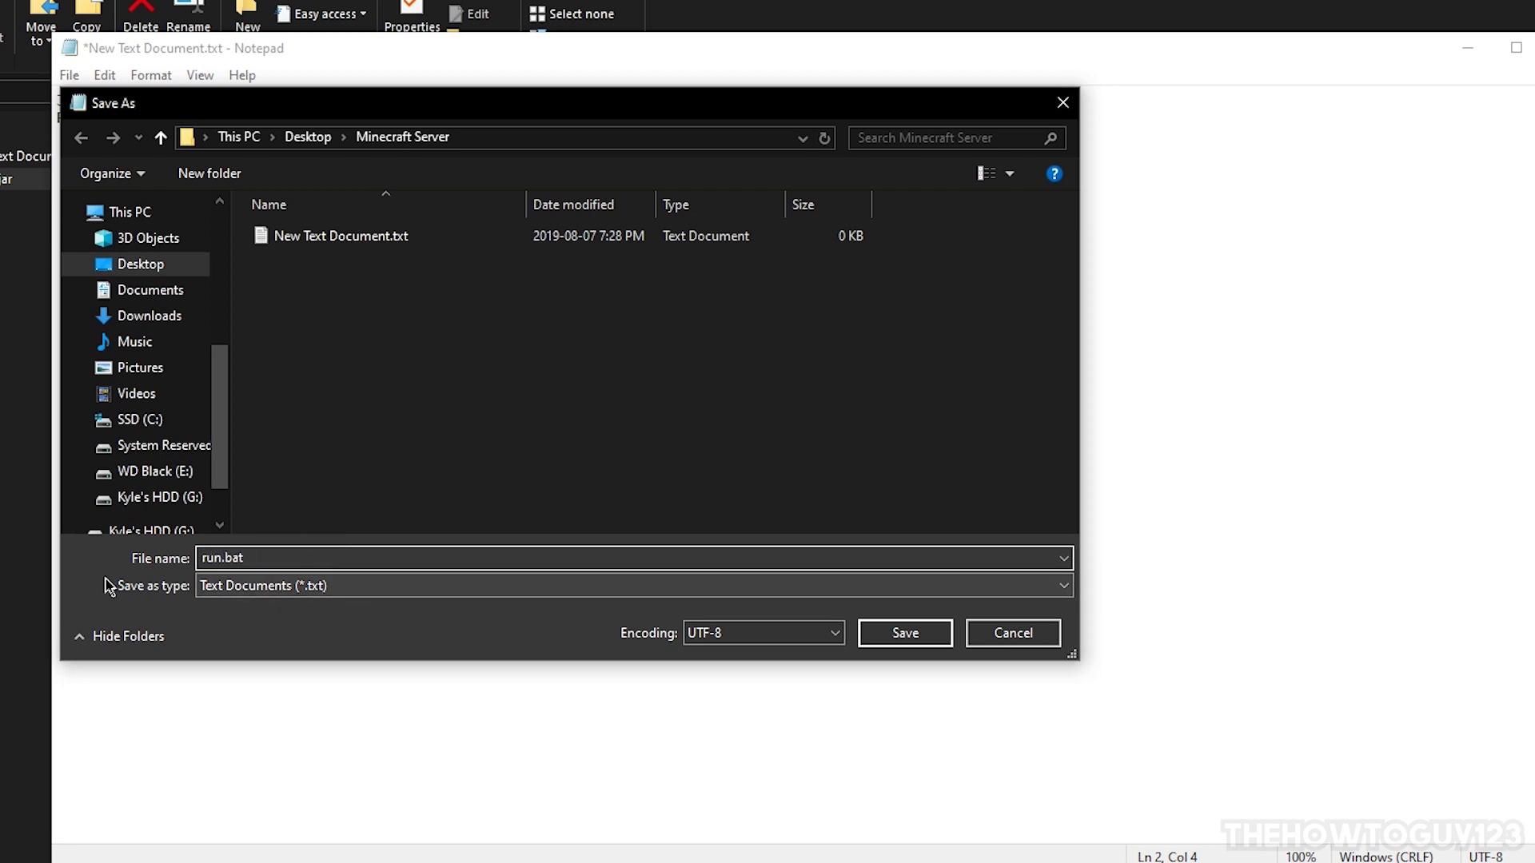
pyautogui.click(223, 592)
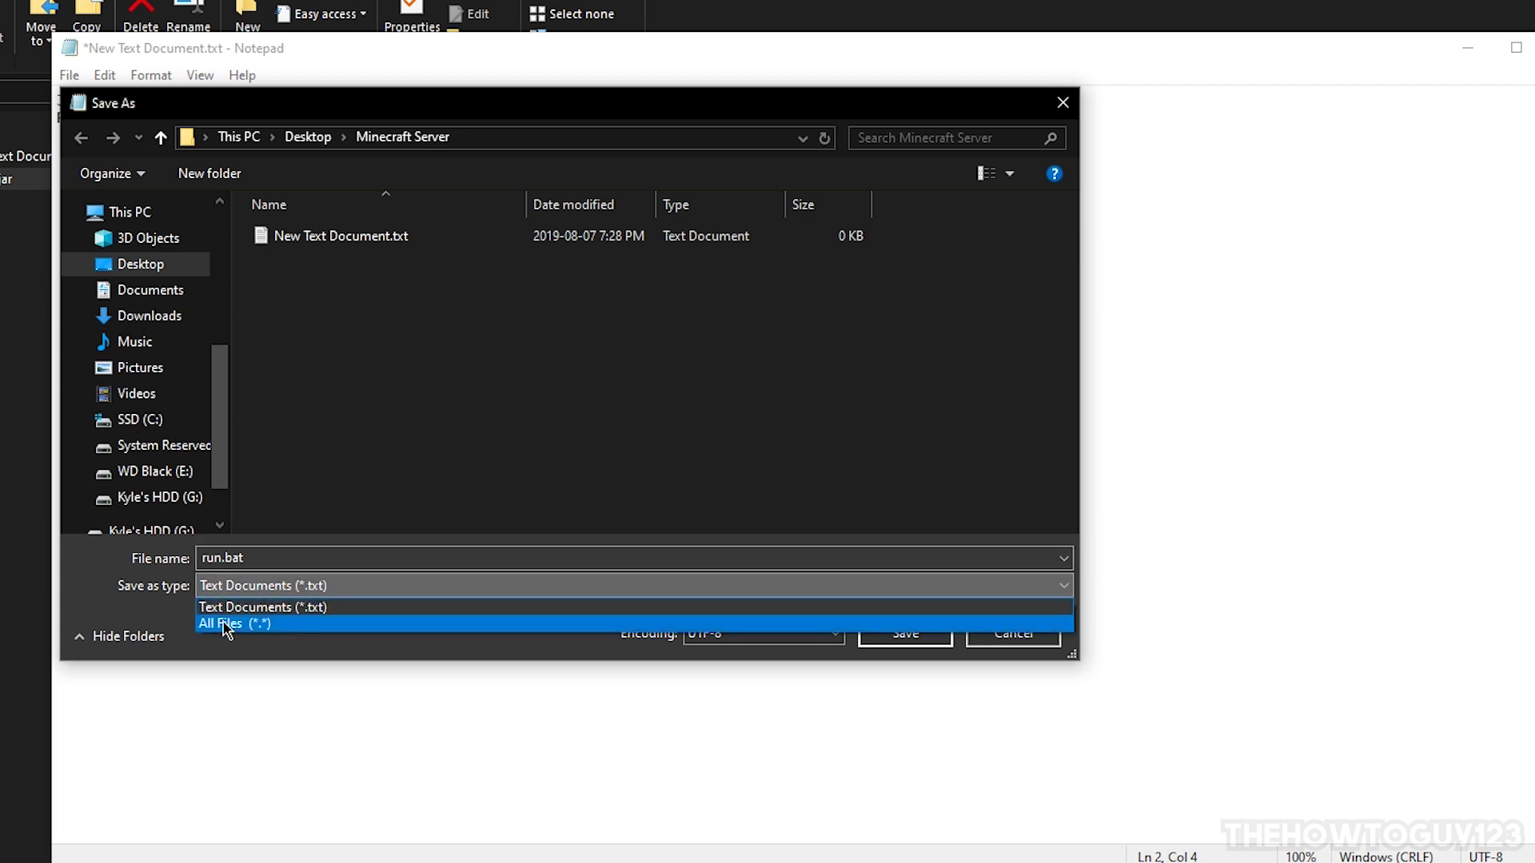
pyautogui.click(227, 623)
pyautogui.click(910, 639)
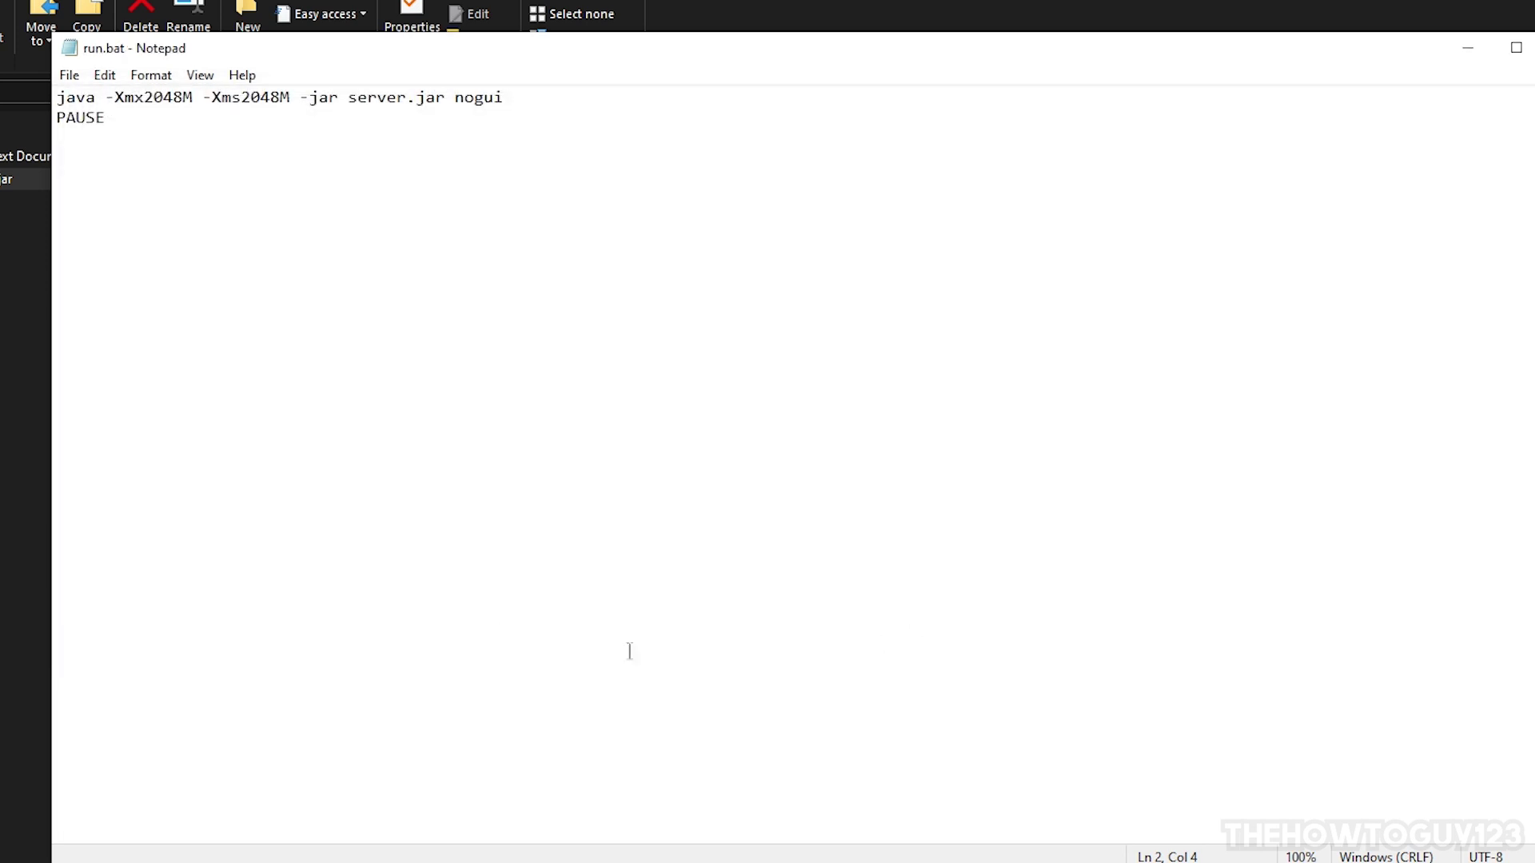
# Step: Close run.bat and delete the leftover empty New Text Document.txt
pyautogui.click(1534, 48)
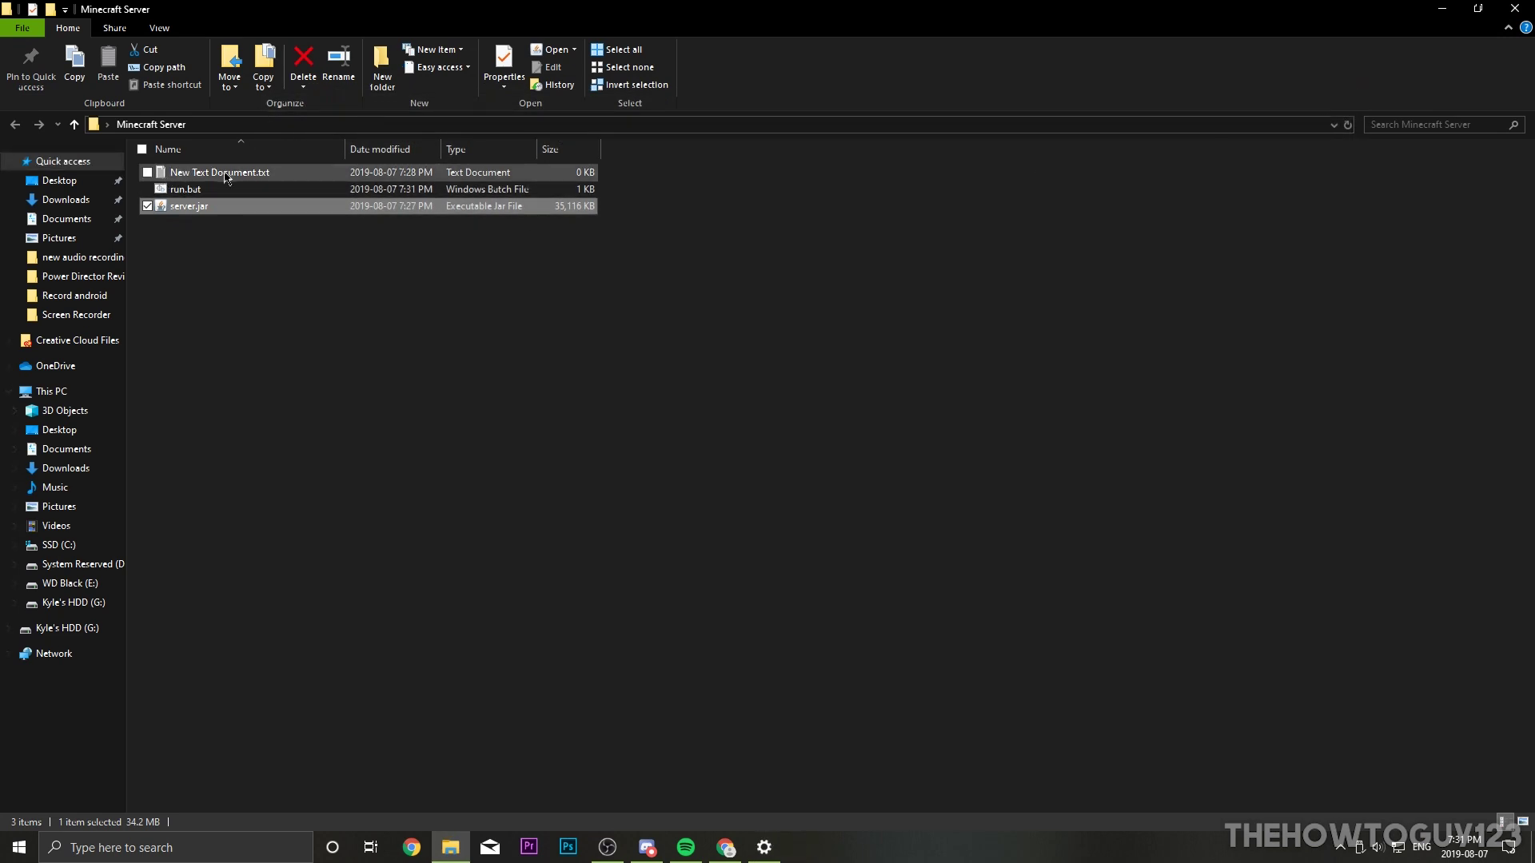
pyautogui.click(252, 177)
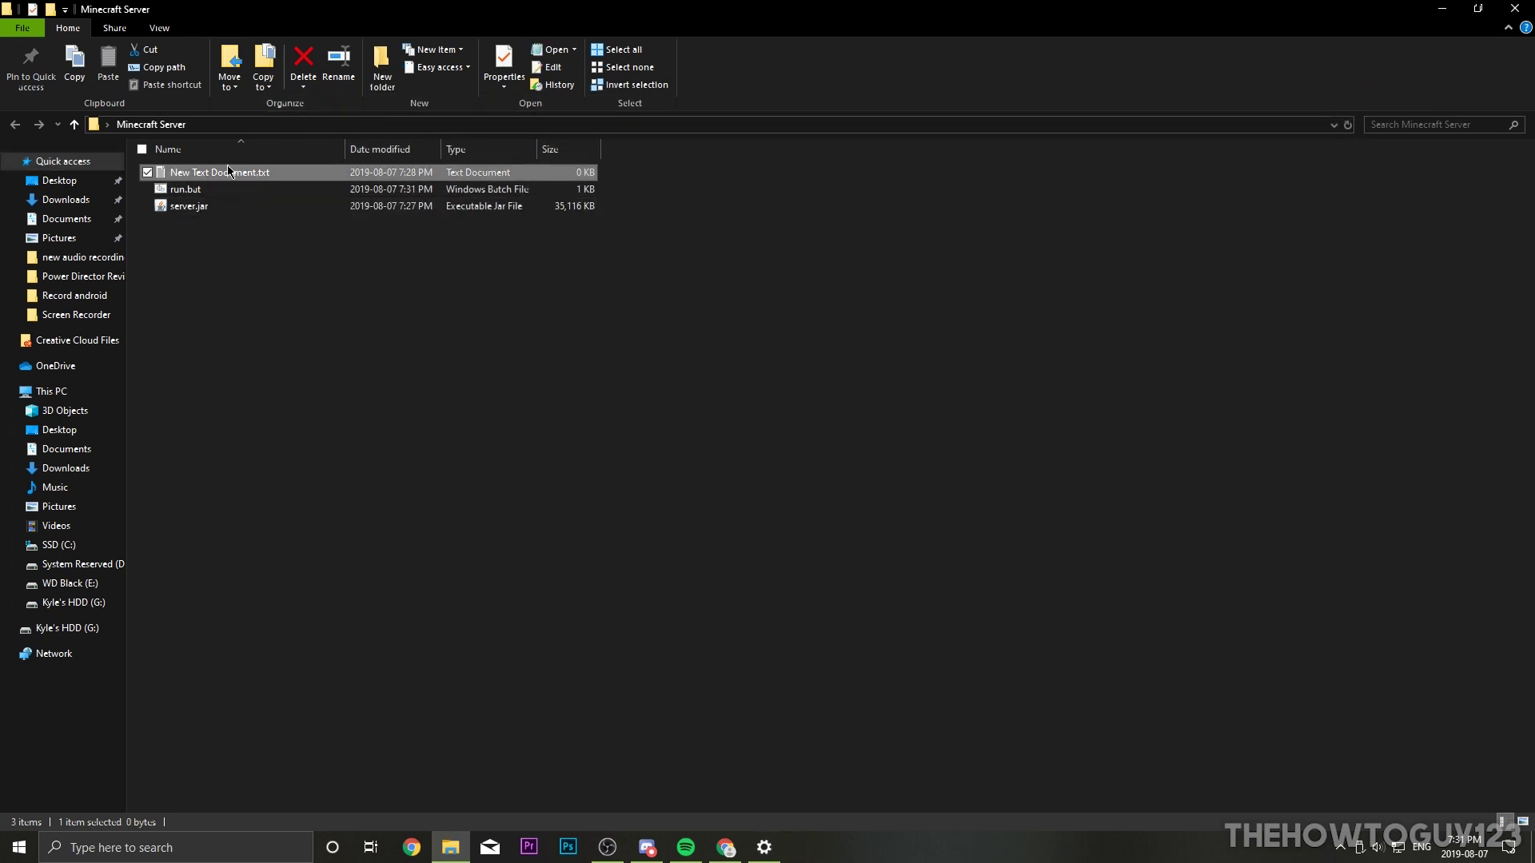
pyautogui.rightClick(228, 172)
pyautogui.click(280, 547)
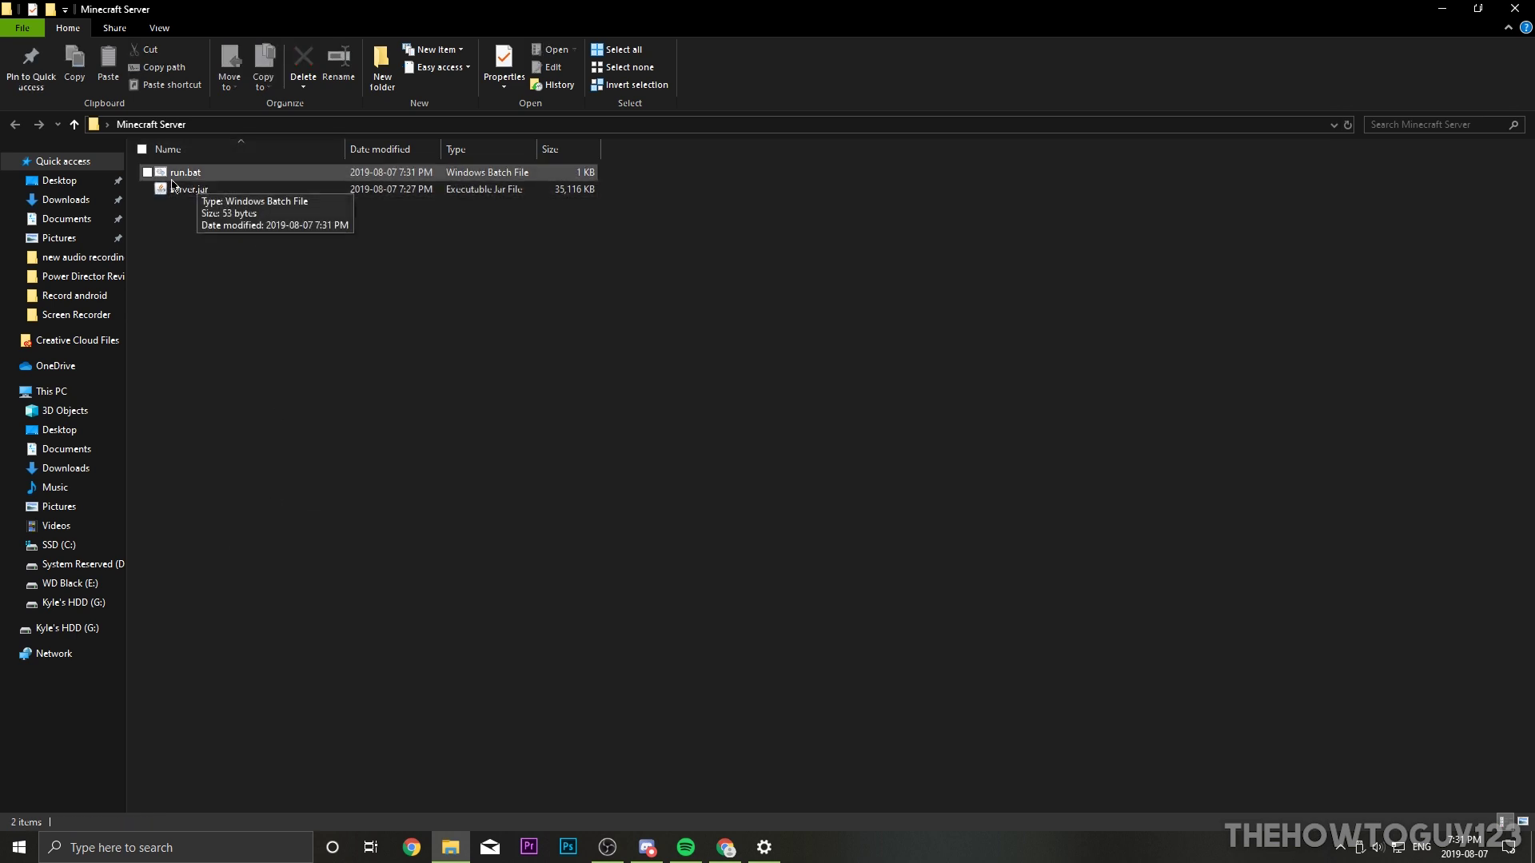
# Step: Run run.bat so it creates eula.txt, server.properties and logs, then close the console
pyautogui.click(185, 178)
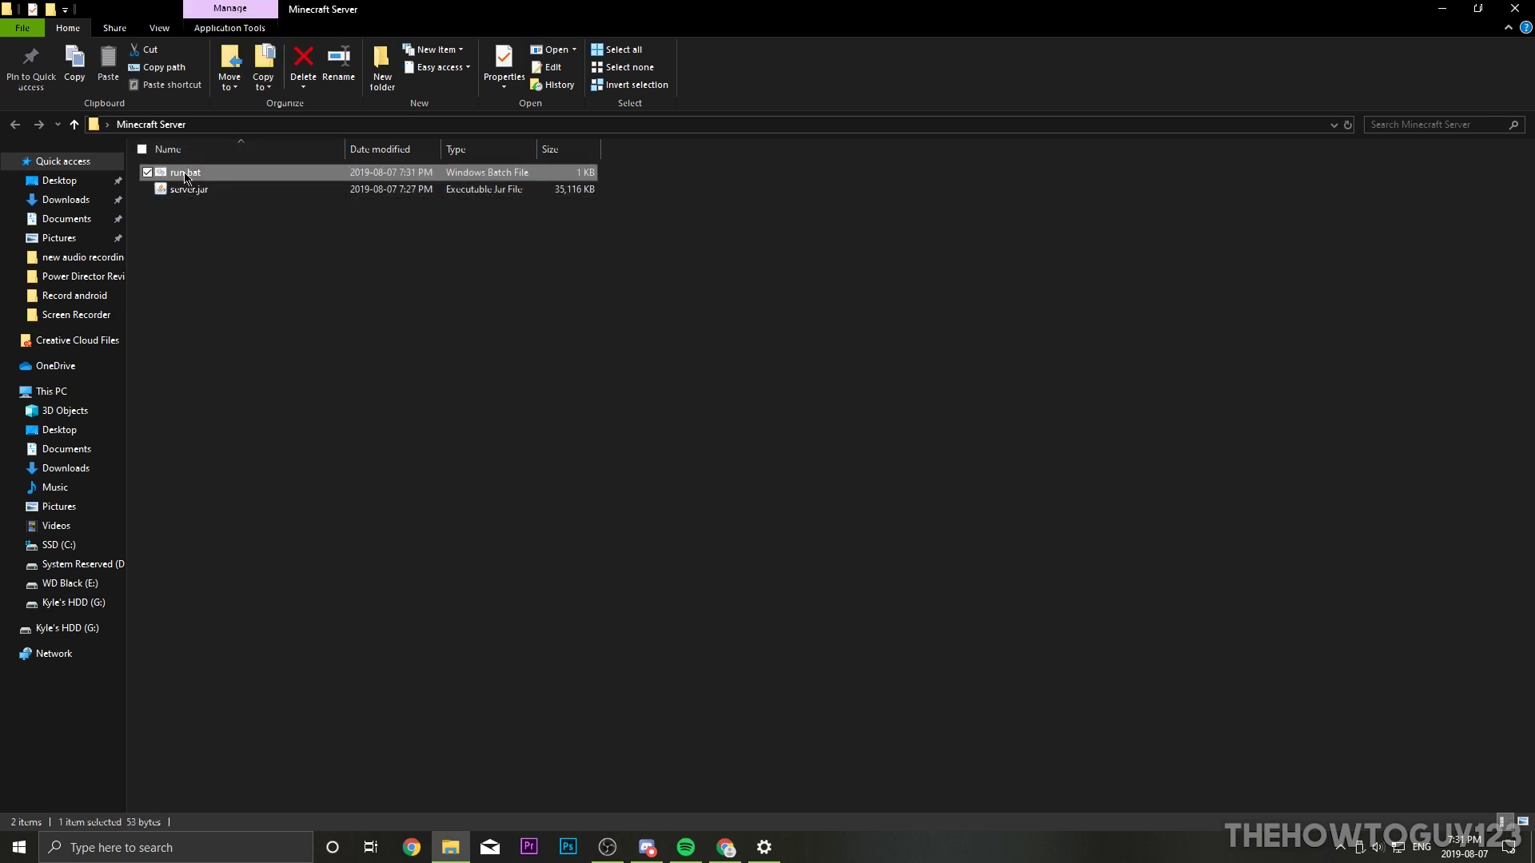
pyautogui.doubleClick(184, 182)
pyautogui.moveTo(190, 68); pyautogui.dragTo(346, 195)
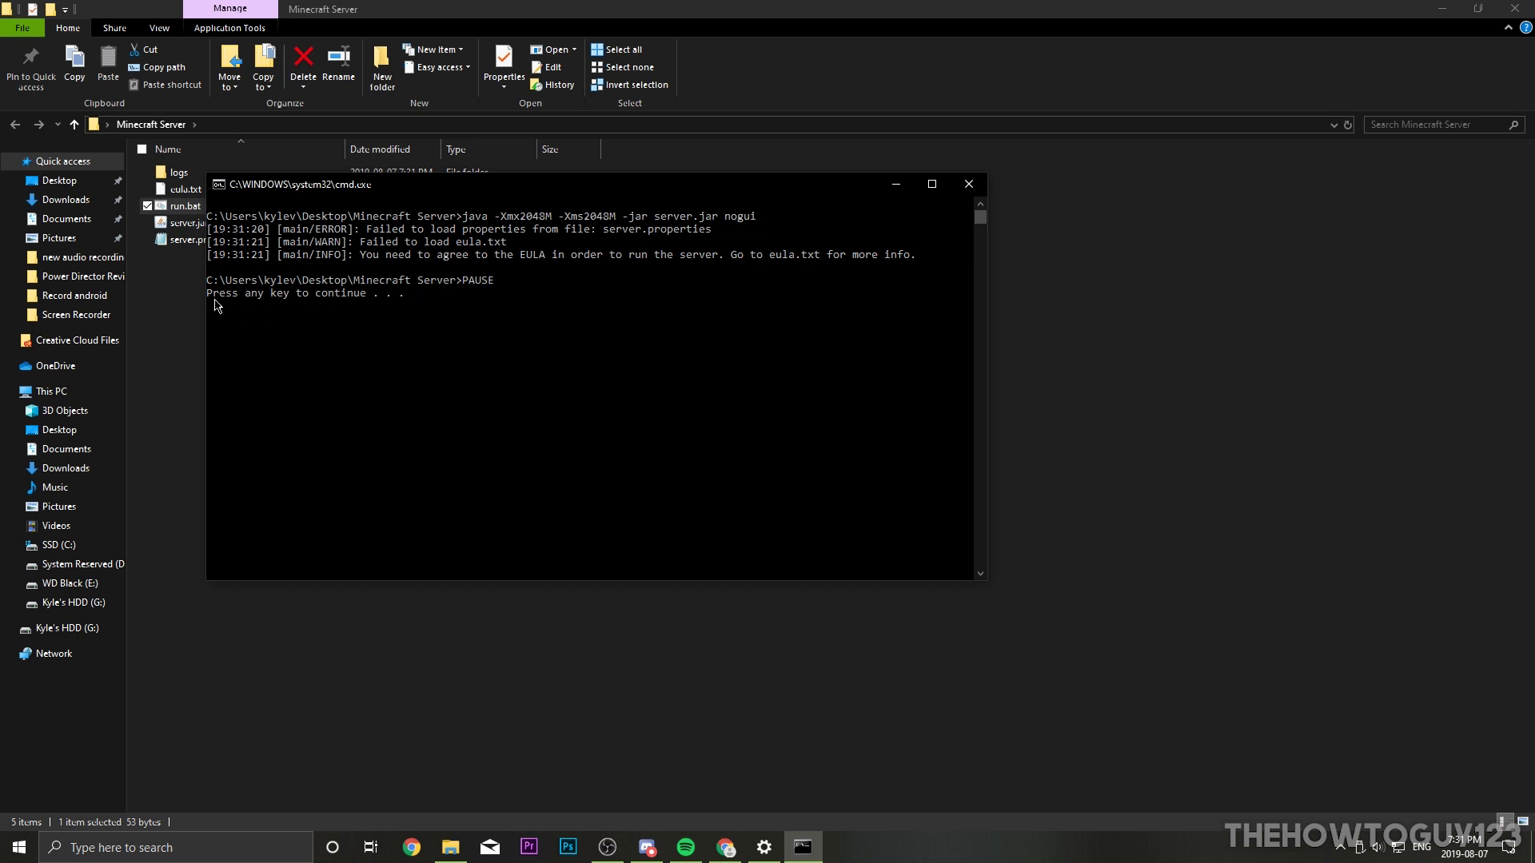
pyautogui.press('Return')
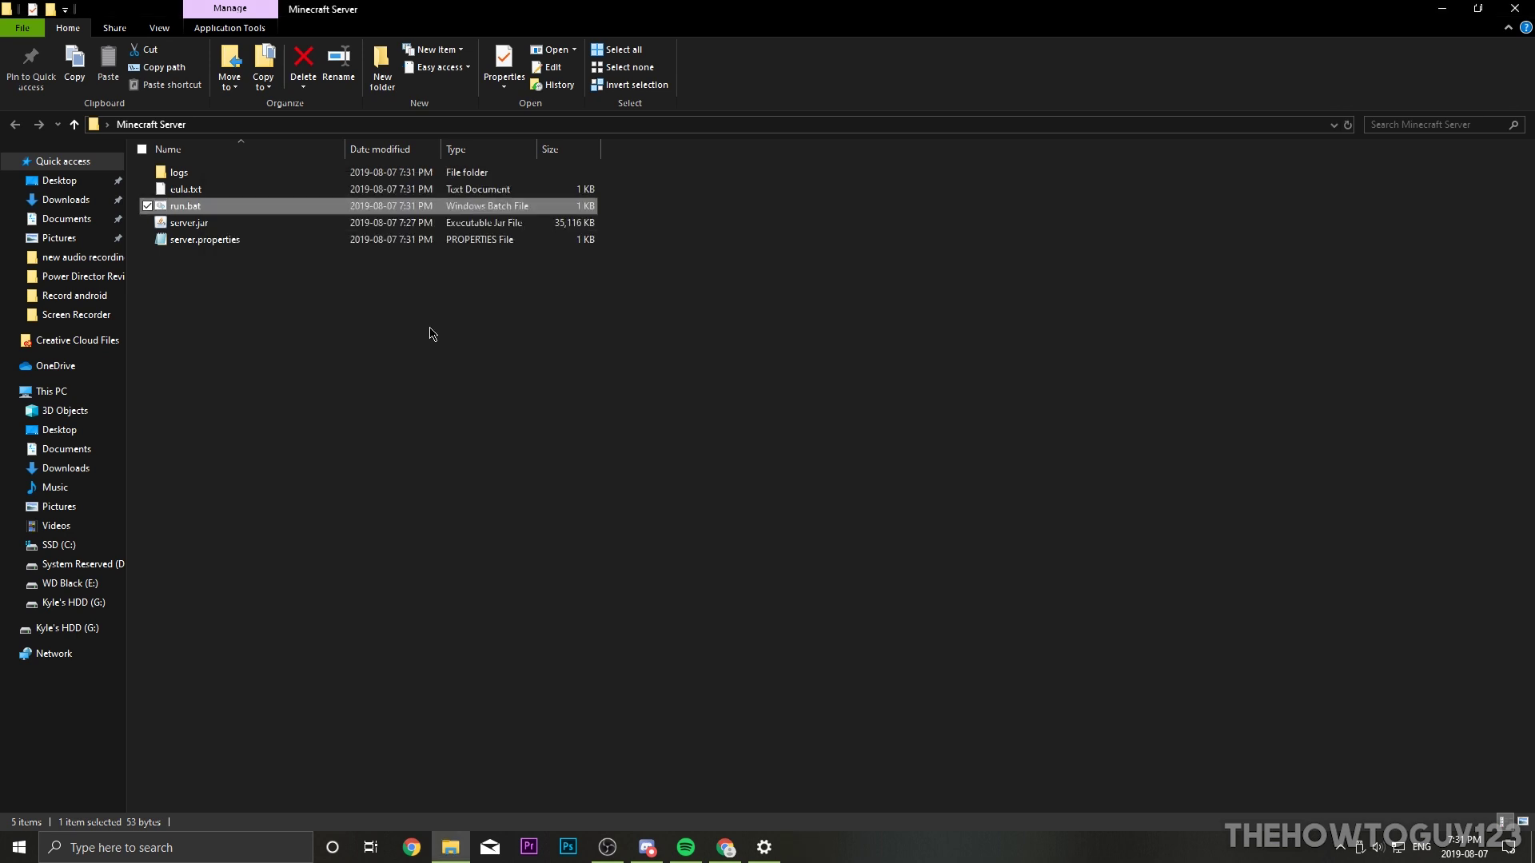
# Step: Change eula=false to eula=true in eula.txt, then save and close it
pyautogui.moveTo(242, 362); pyautogui.dragTo(208, 290)
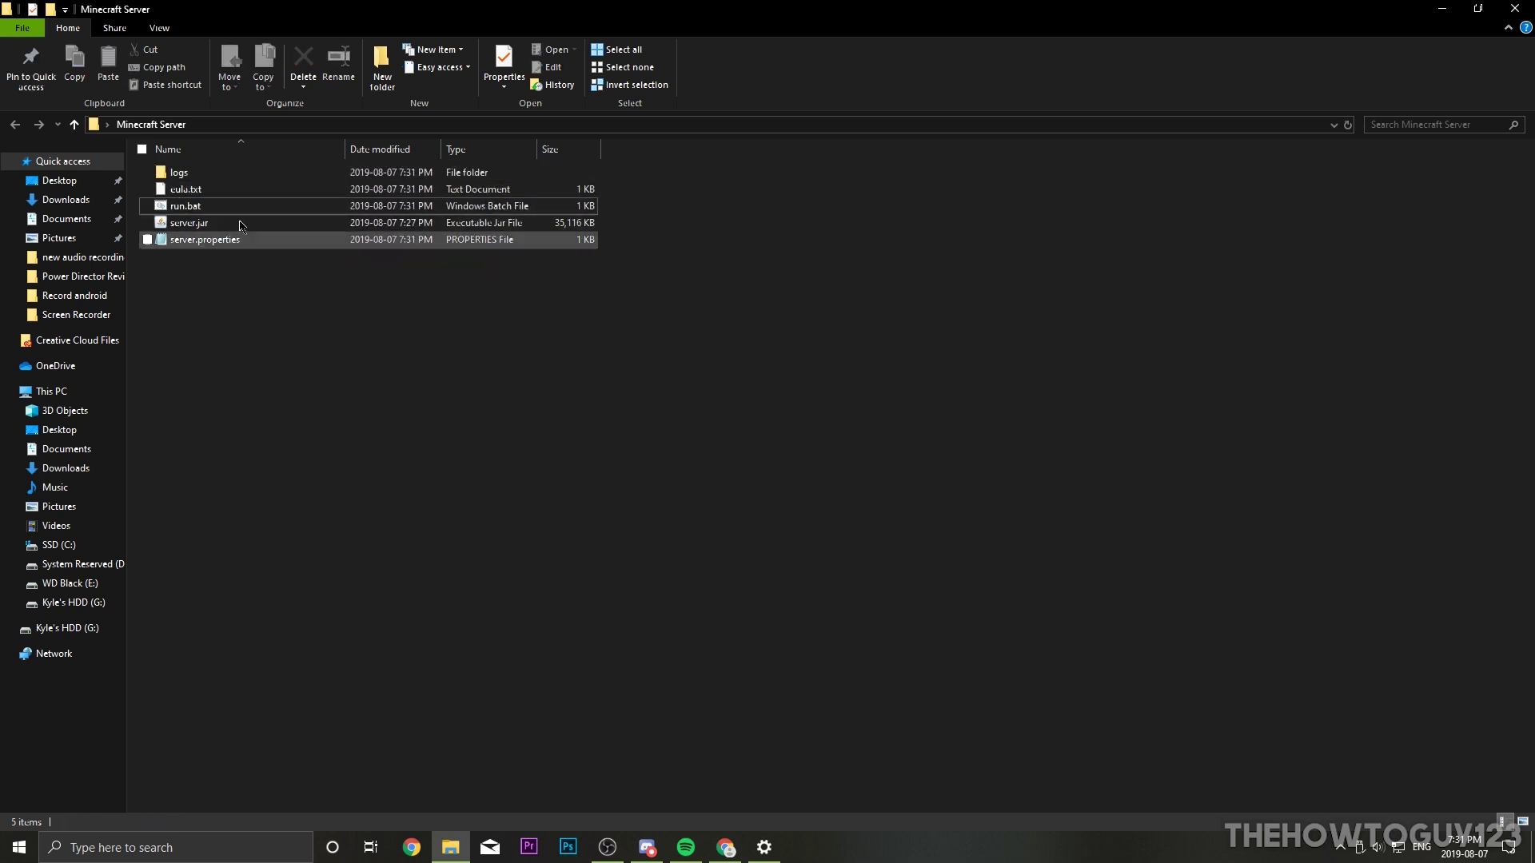
pyautogui.doubleClick(186, 194)
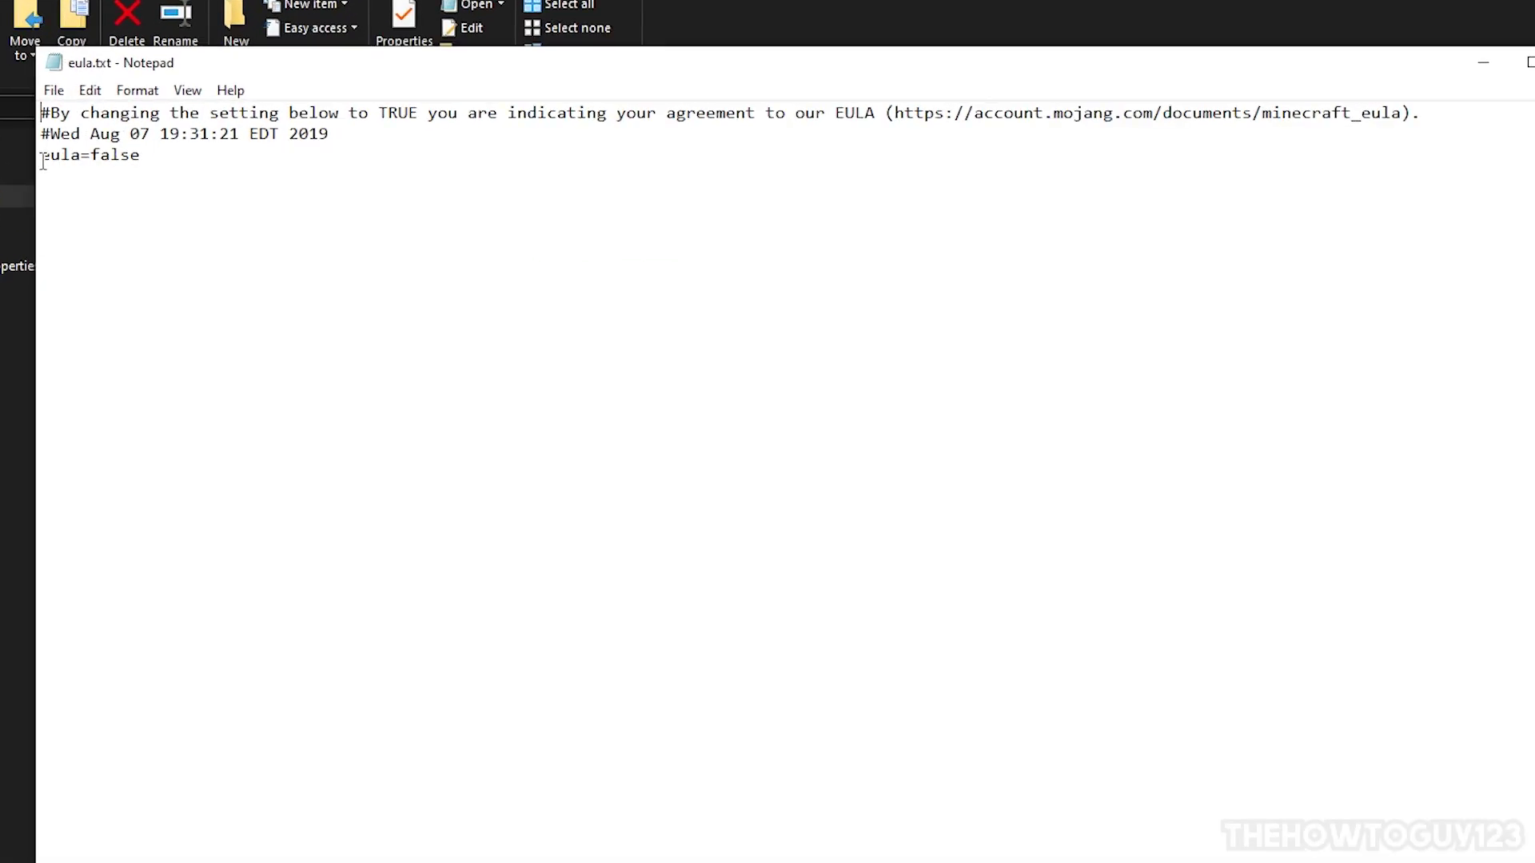
pyautogui.moveTo(141, 157); pyautogui.dragTo(95, 157)
pyautogui.write('true')
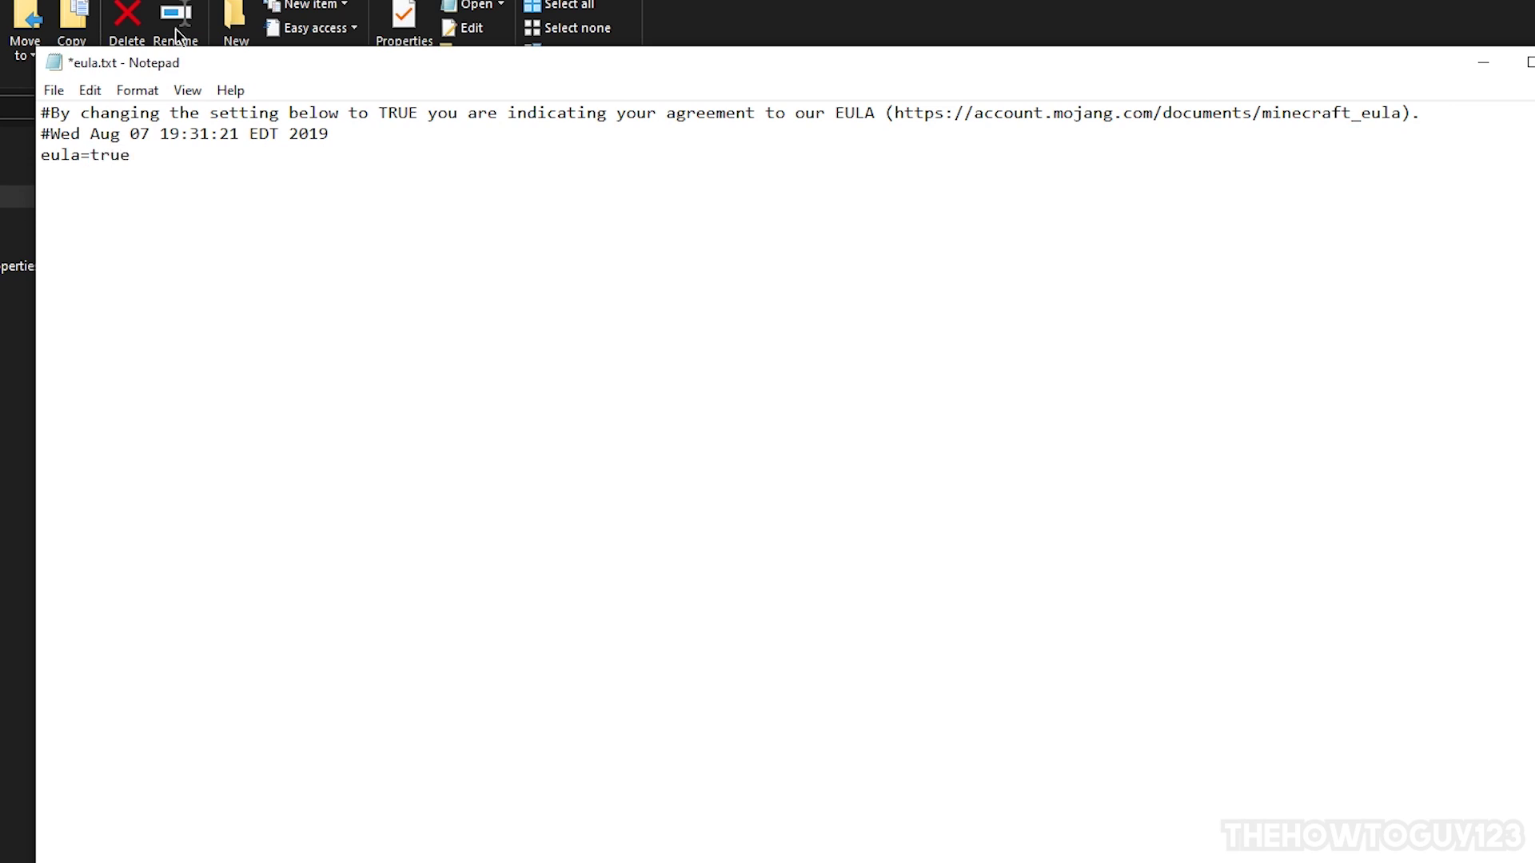
pyautogui.click(54, 90)
pyautogui.click(88, 180)
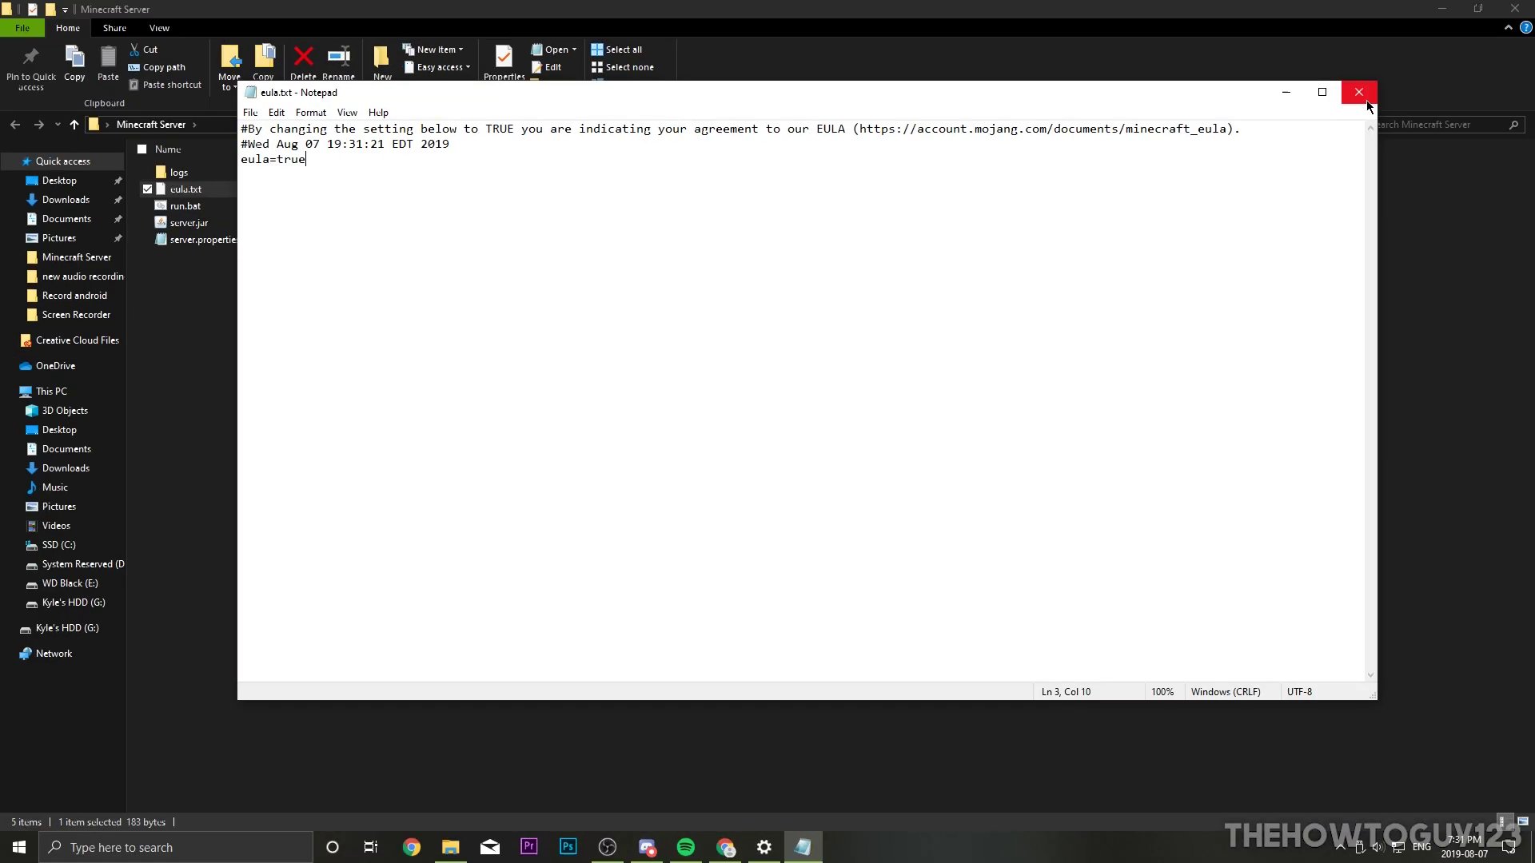
pyautogui.click(1353, 93)
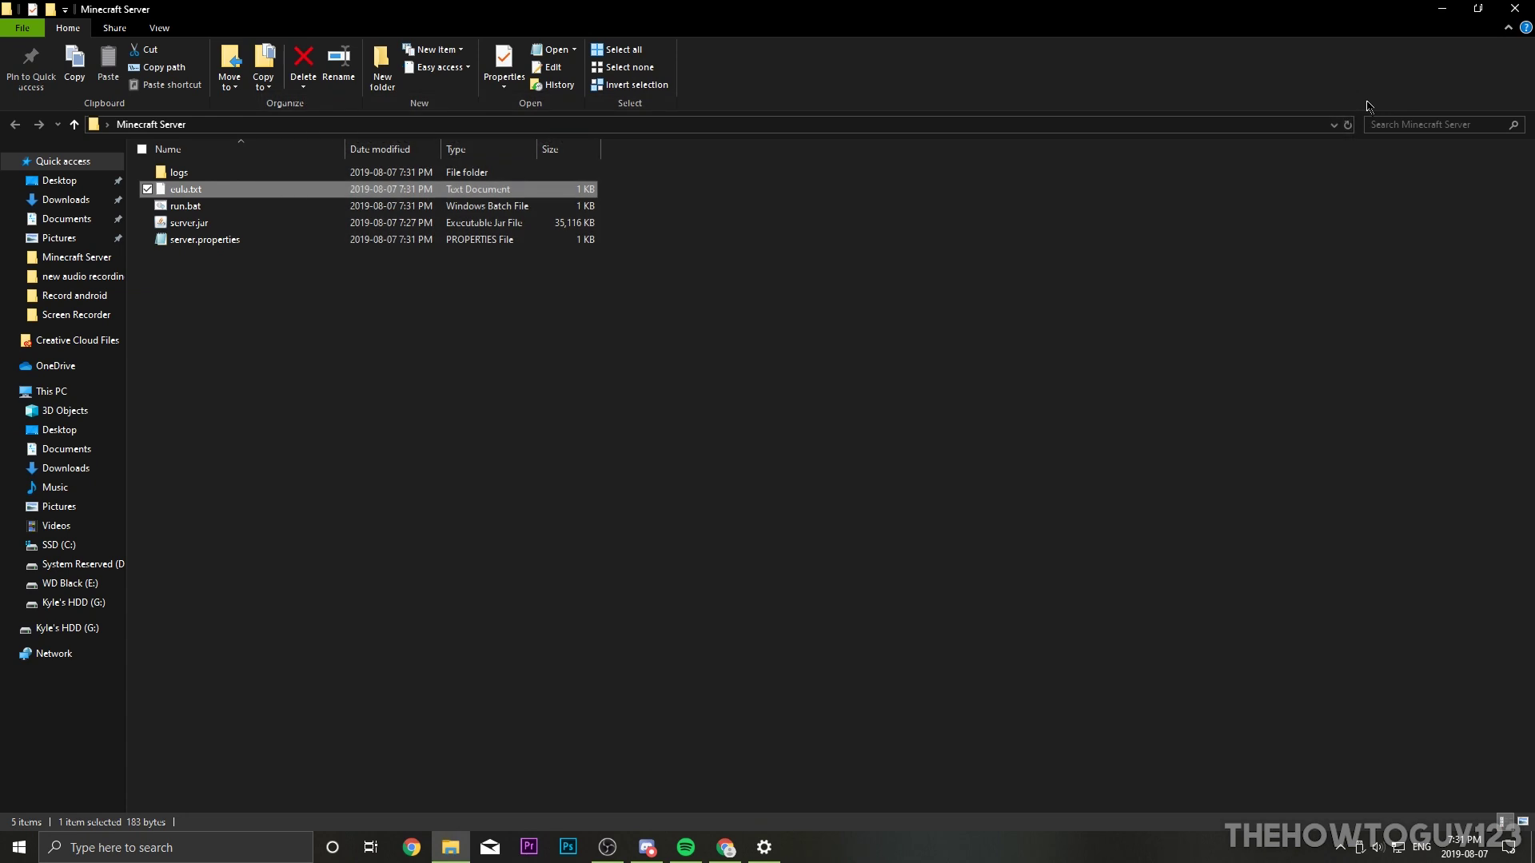
# Step: Launch the 1.14.4 server with run.bat, shut it down with the stop command, and close the console
pyautogui.click(174, 210)
pyautogui.doubleClick(174, 209)
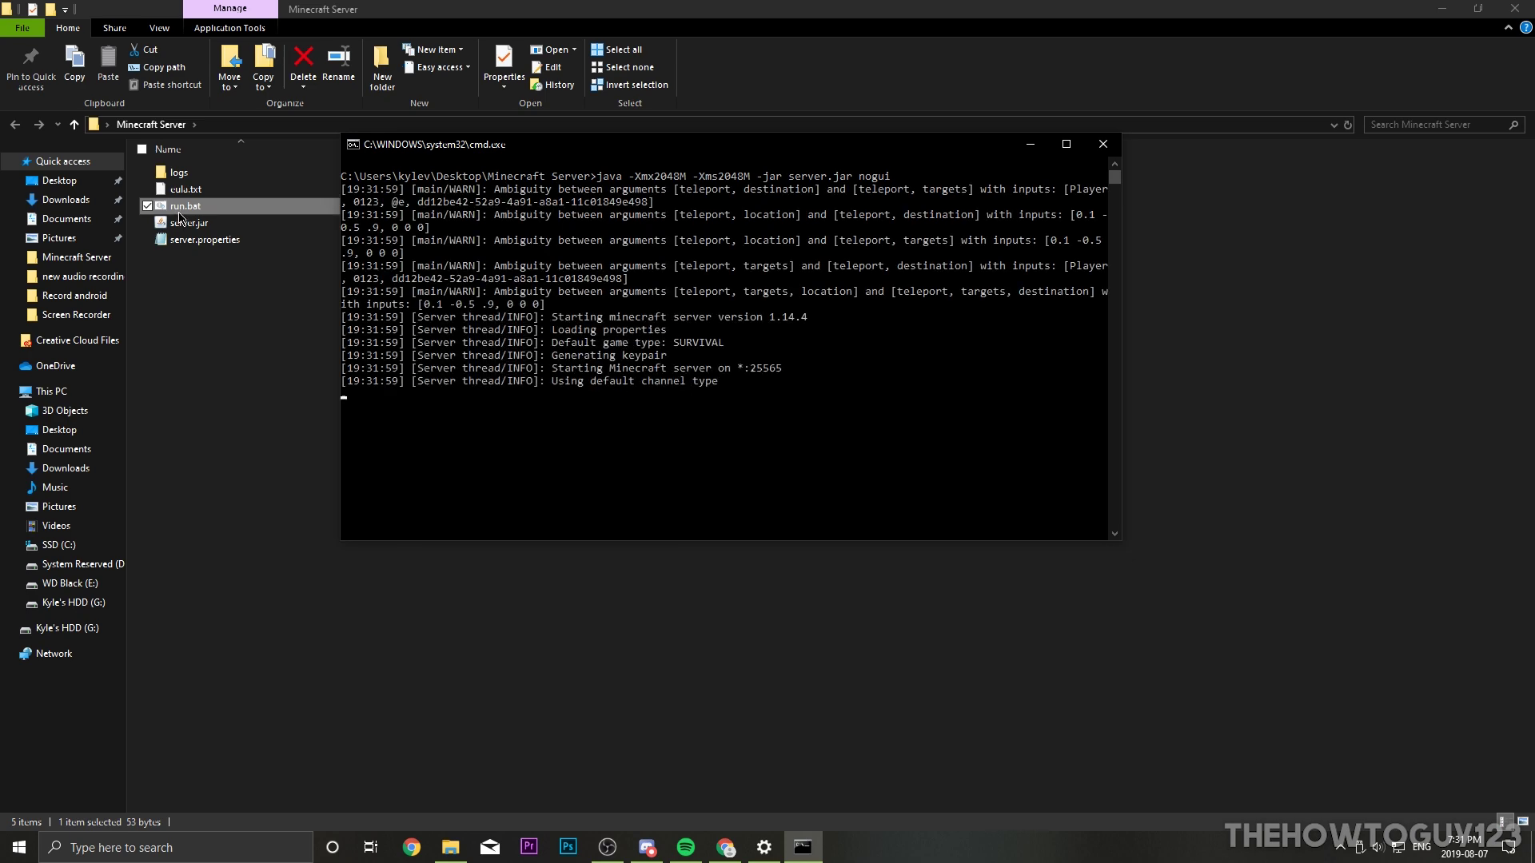
pyautogui.moveTo(450, 154); pyautogui.dragTo(431, 133)
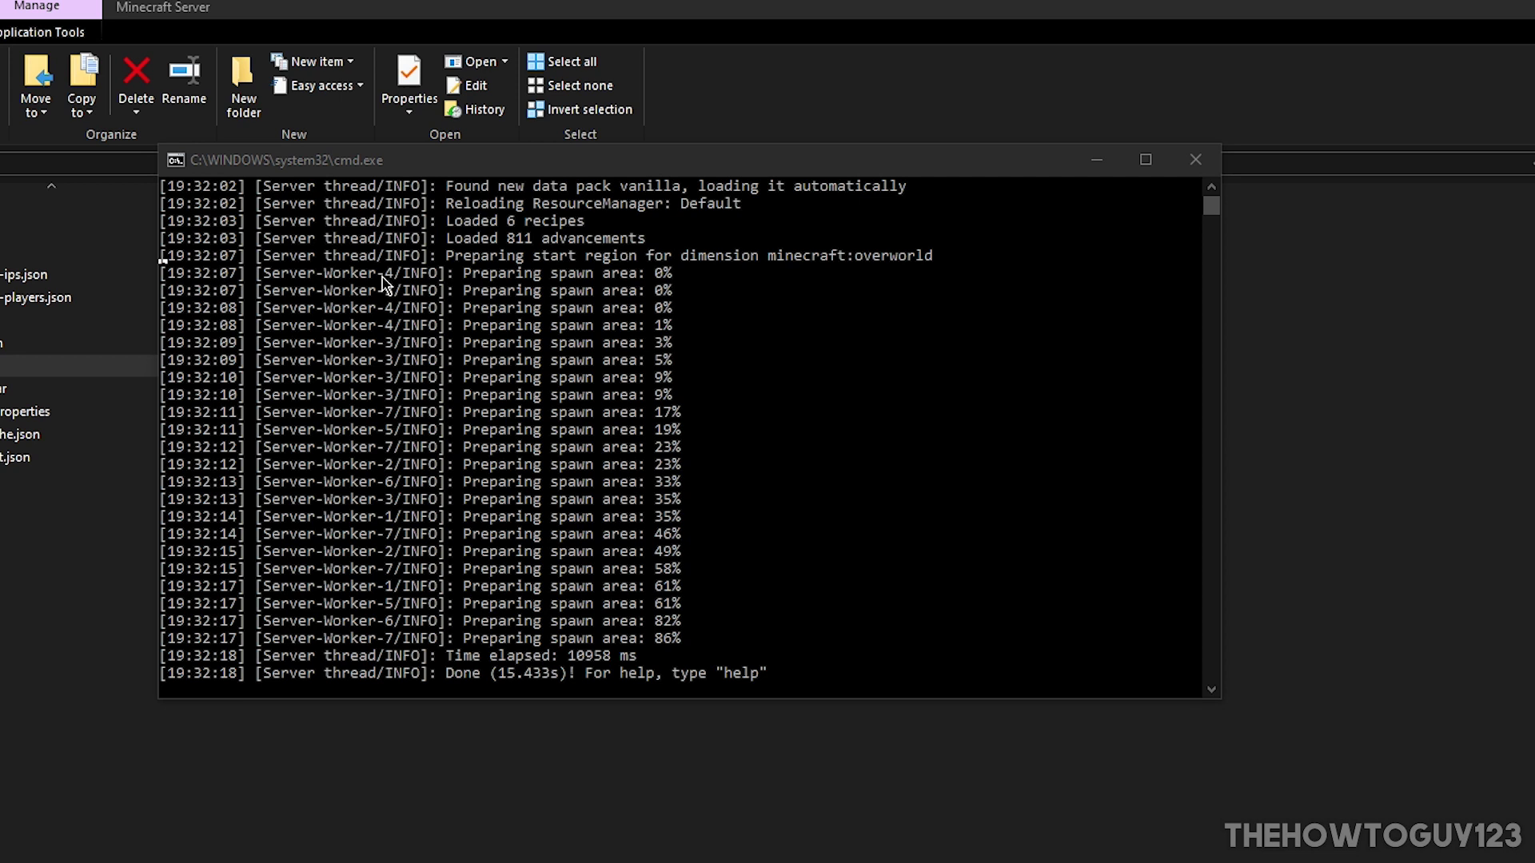
pyautogui.click(237, 690)
pyautogui.write('stop')
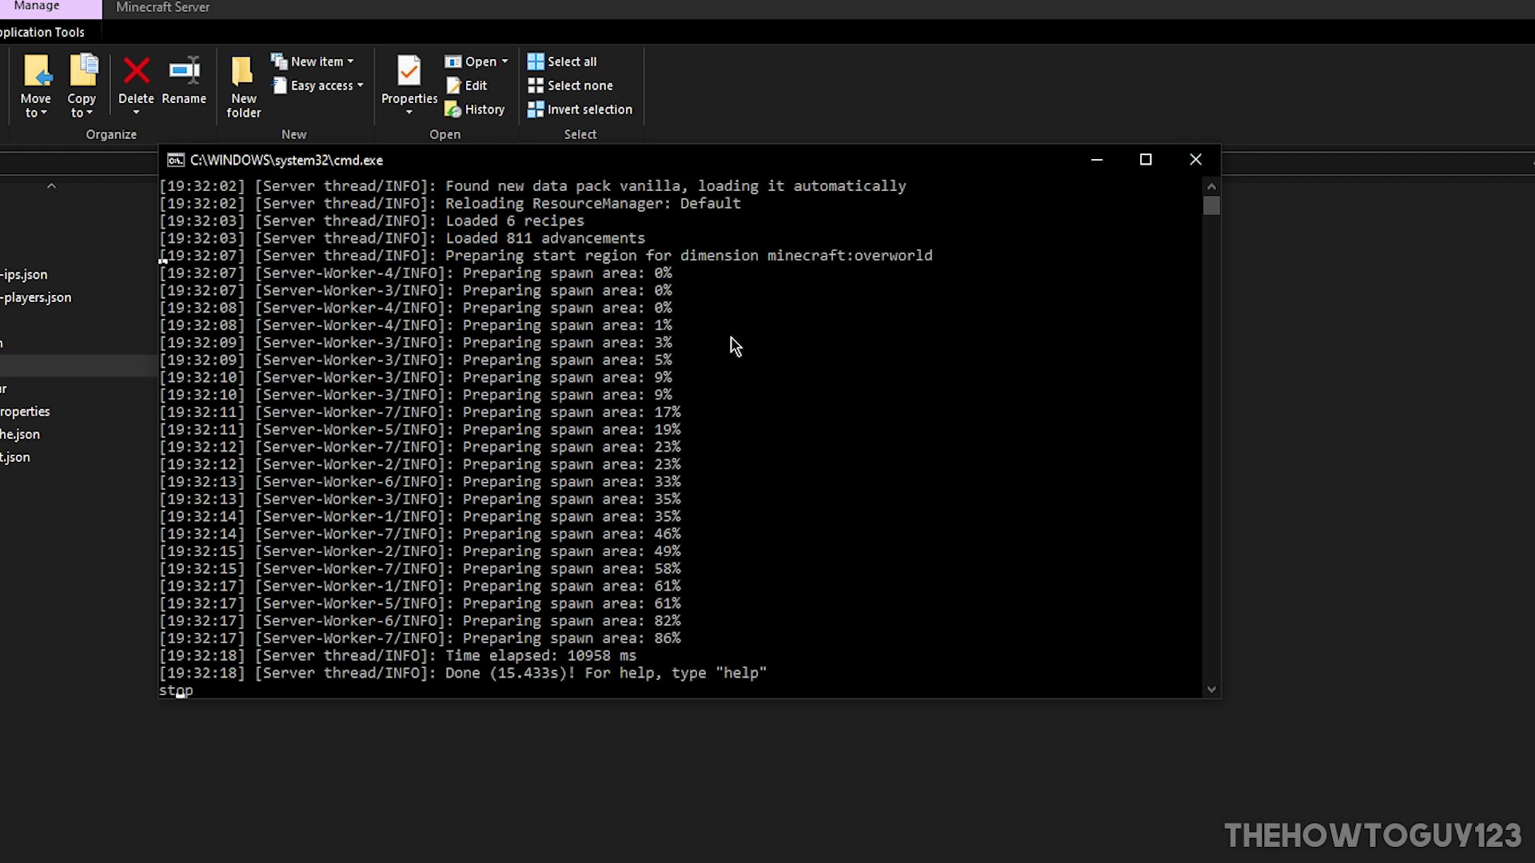
pyautogui.press('Return')
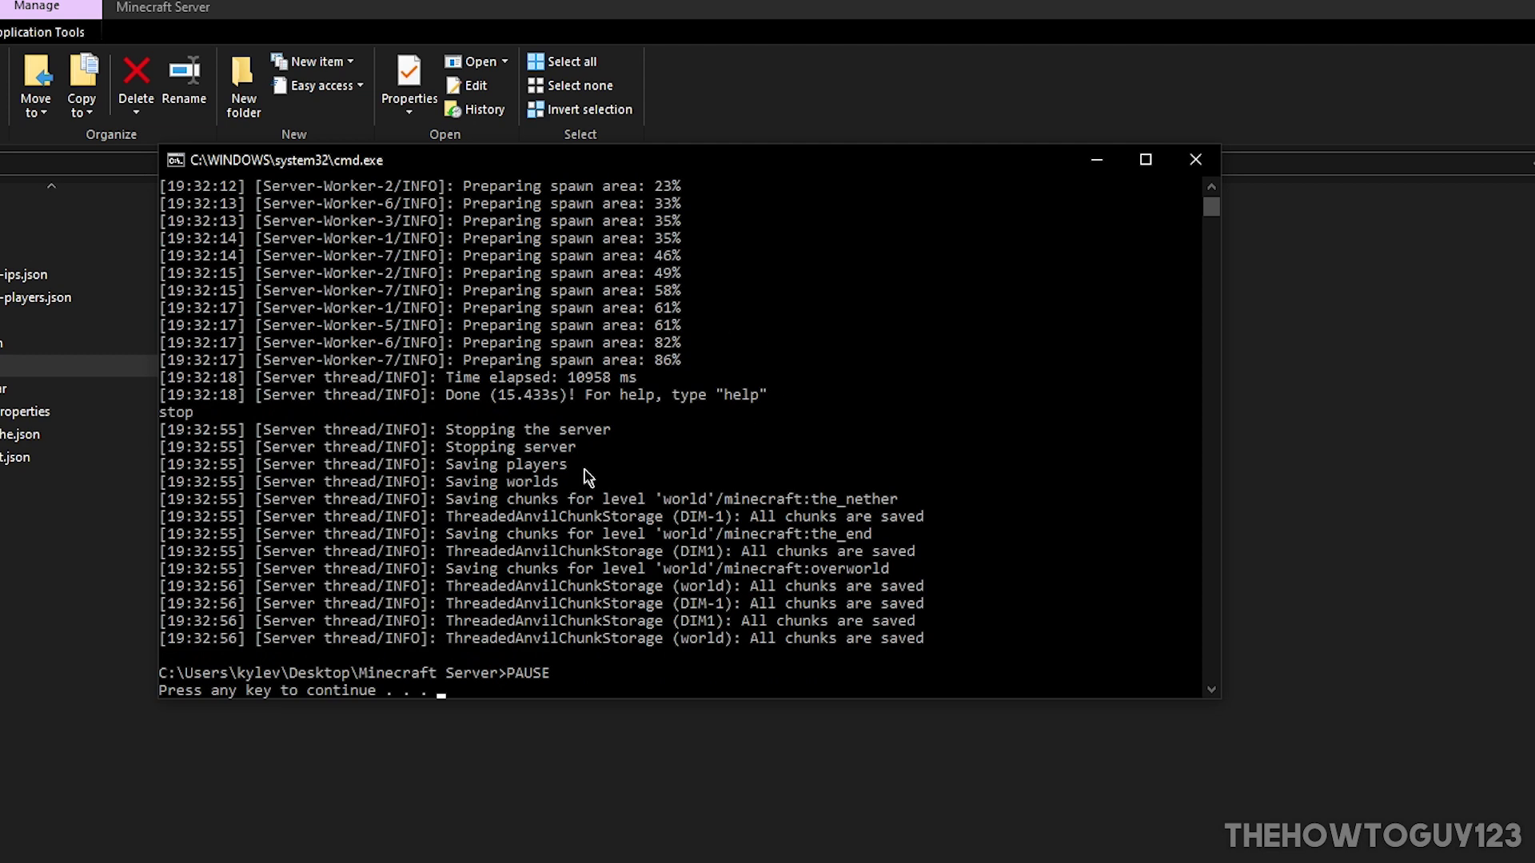
pyautogui.press('Return')
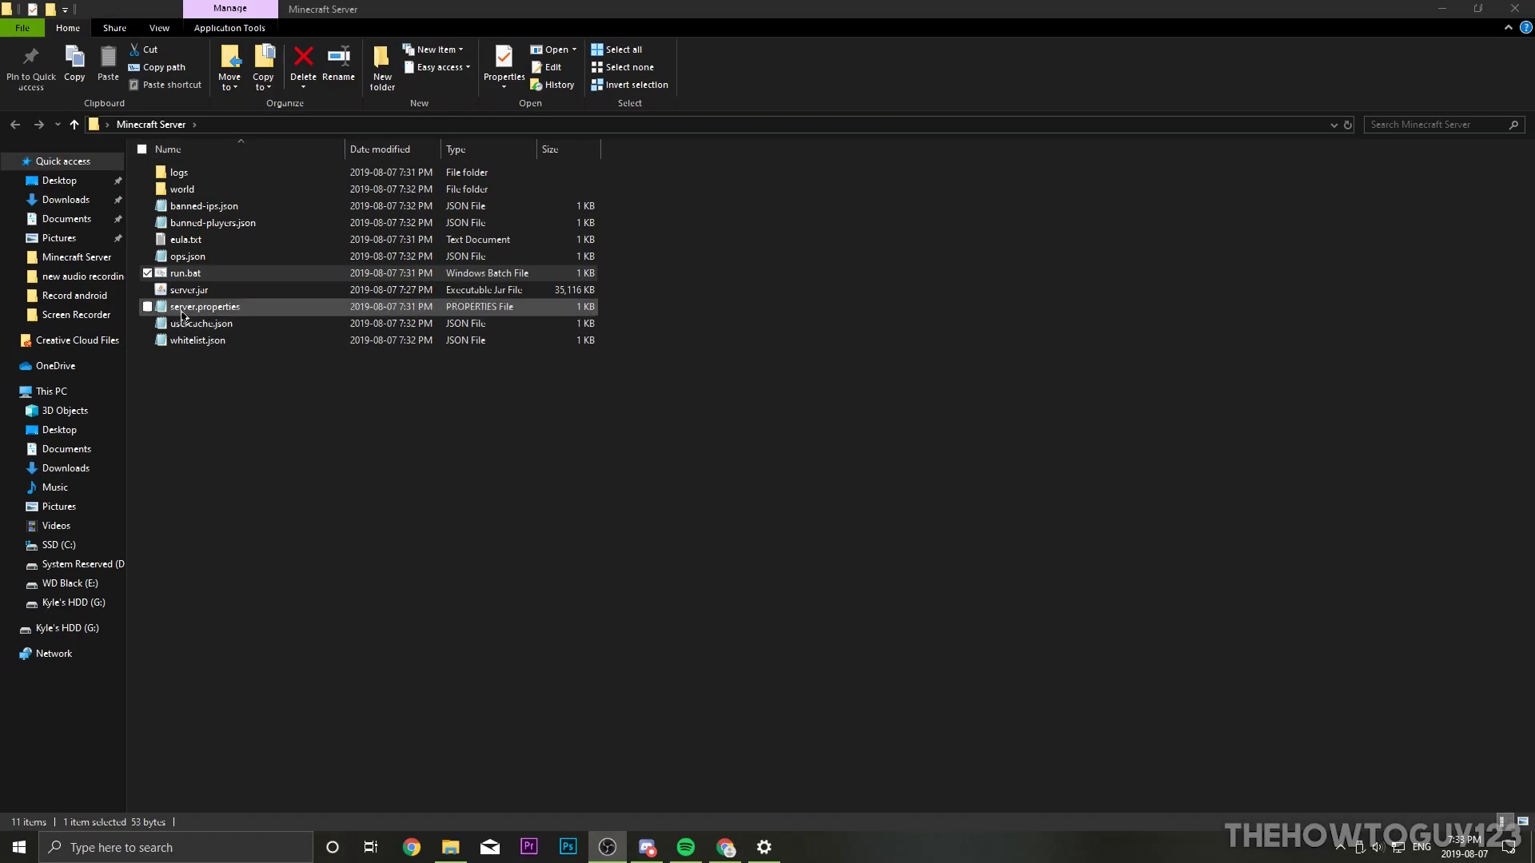
# Step: Open server.properties in Notepad and check the difficulty=easy setting
pyautogui.click(184, 317)
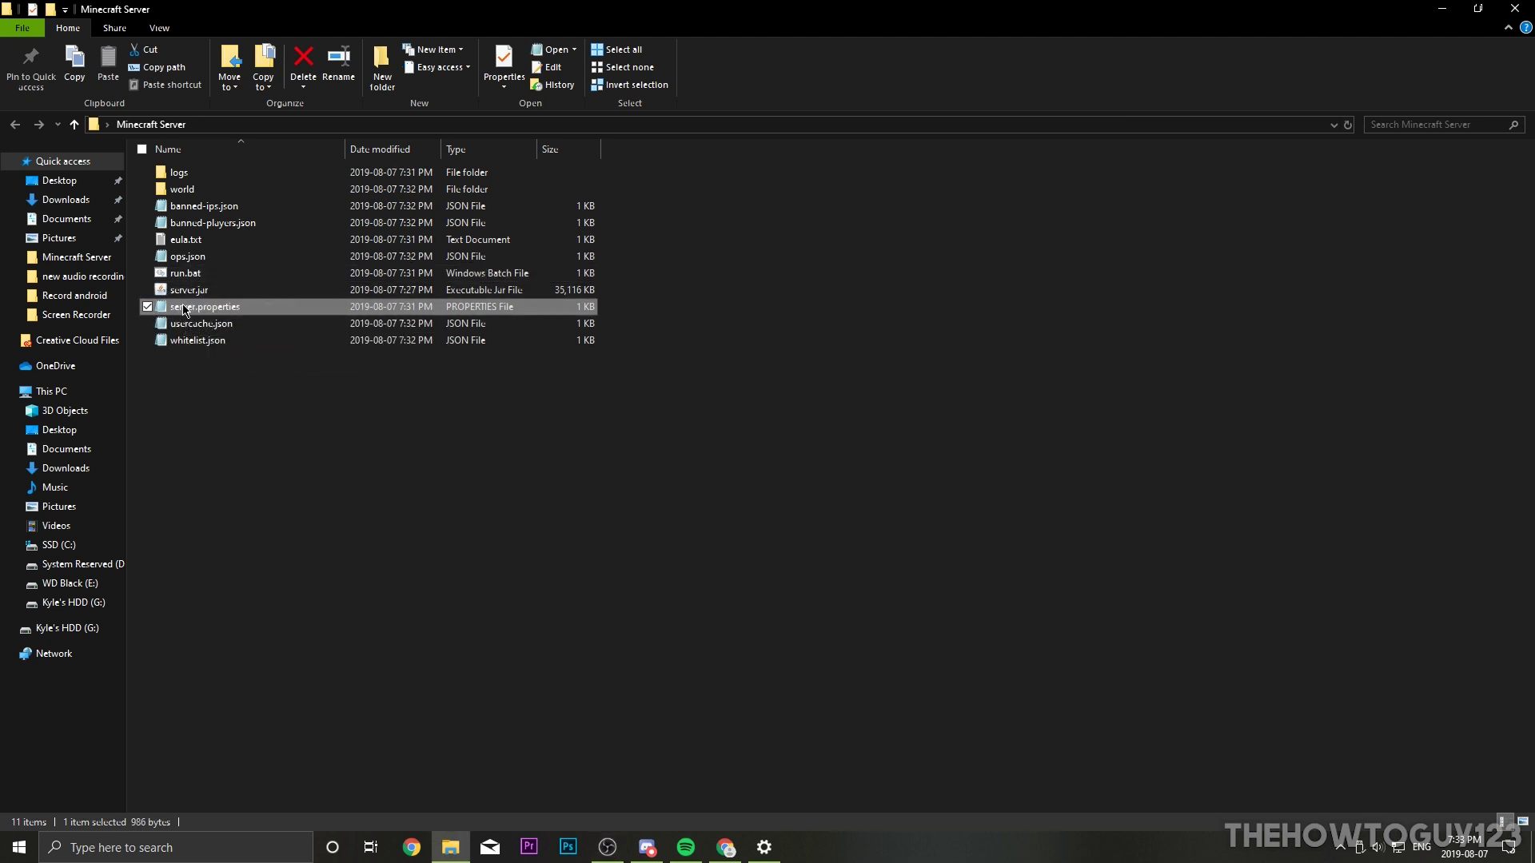
pyautogui.rightClick(184, 310)
pyautogui.click(256, 423)
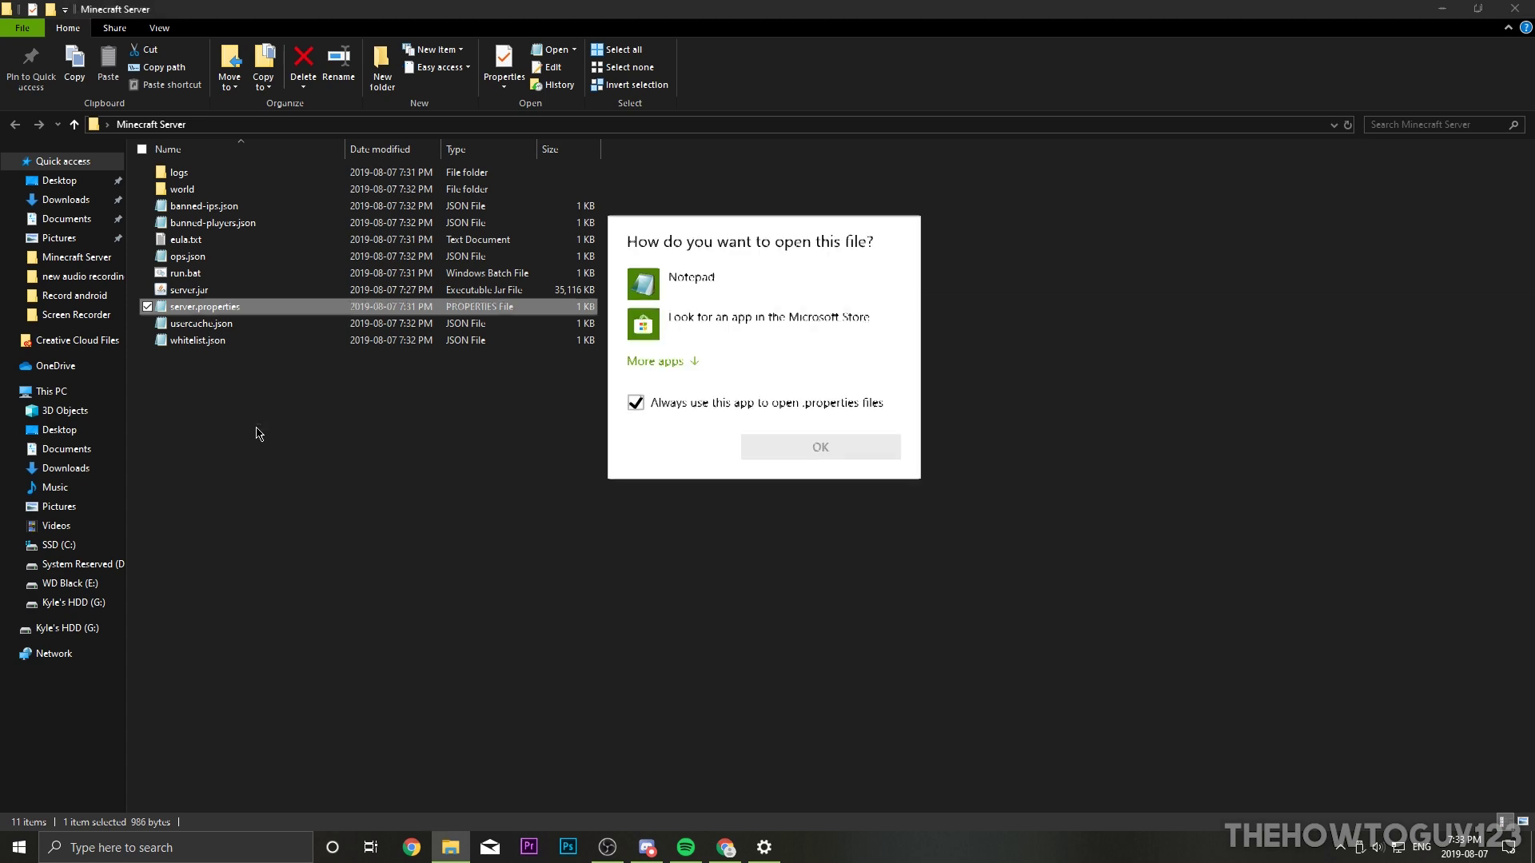
pyautogui.doubleClick(645, 290)
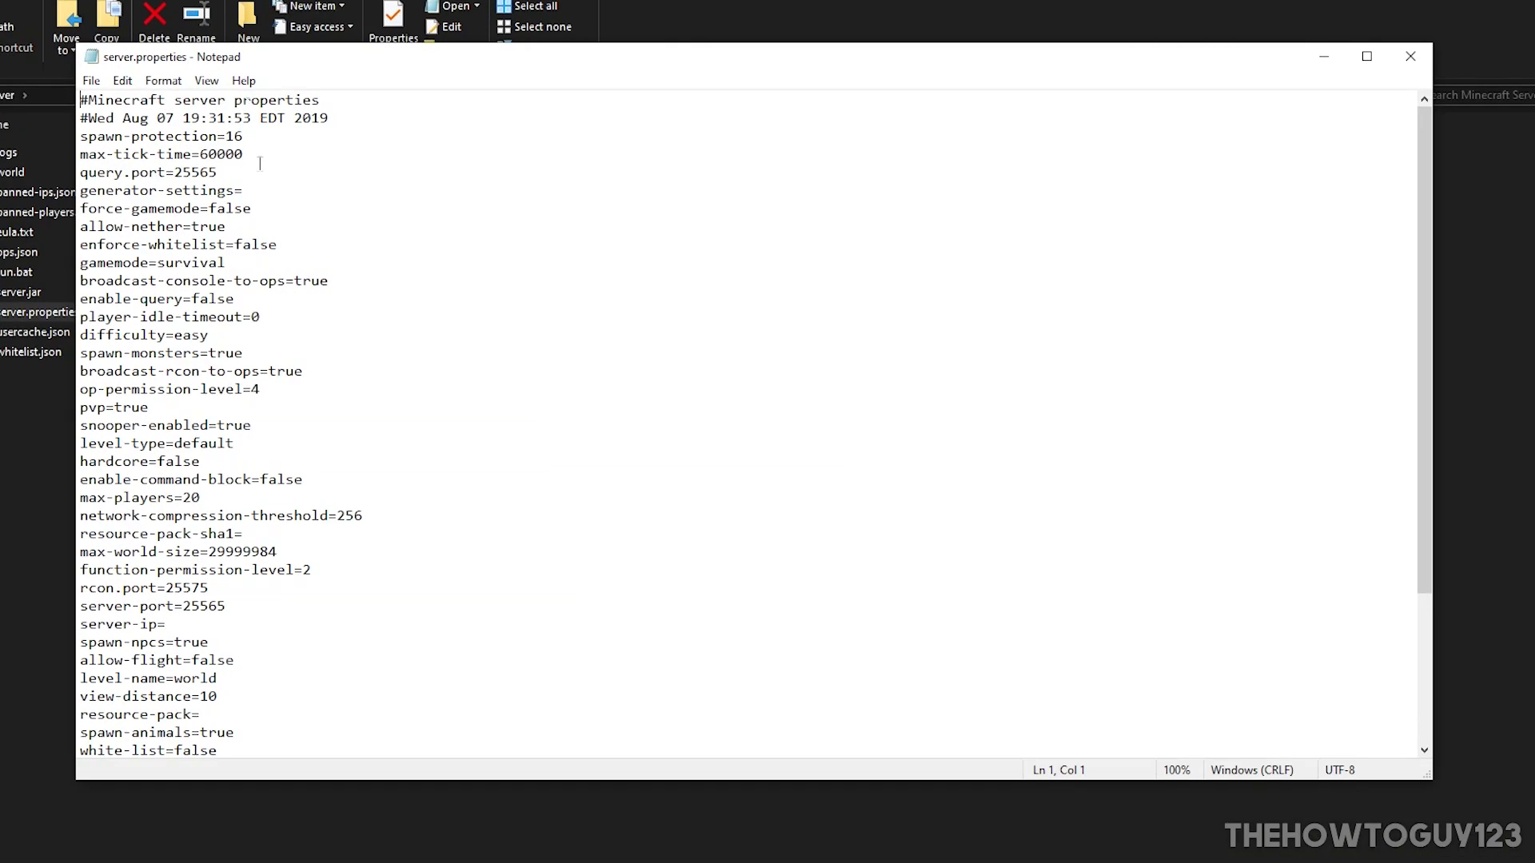
pyautogui.scroll(-4, 240, 288)
pyautogui.scroll(4, 228, 296)
pyautogui.moveTo(97, 335); pyautogui.dragTo(218, 335)
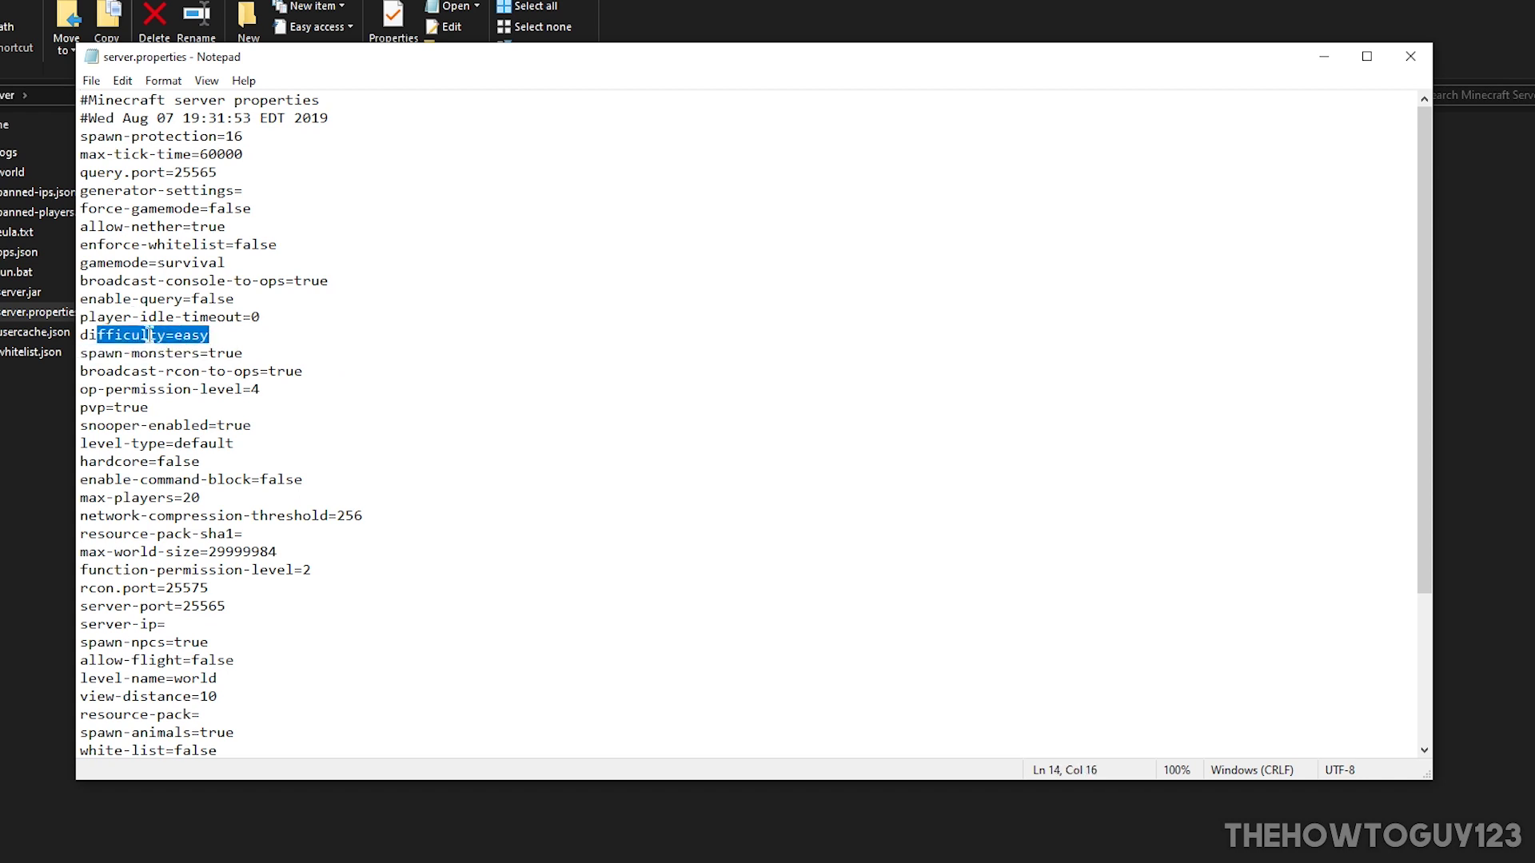
pyautogui.click(206, 334)
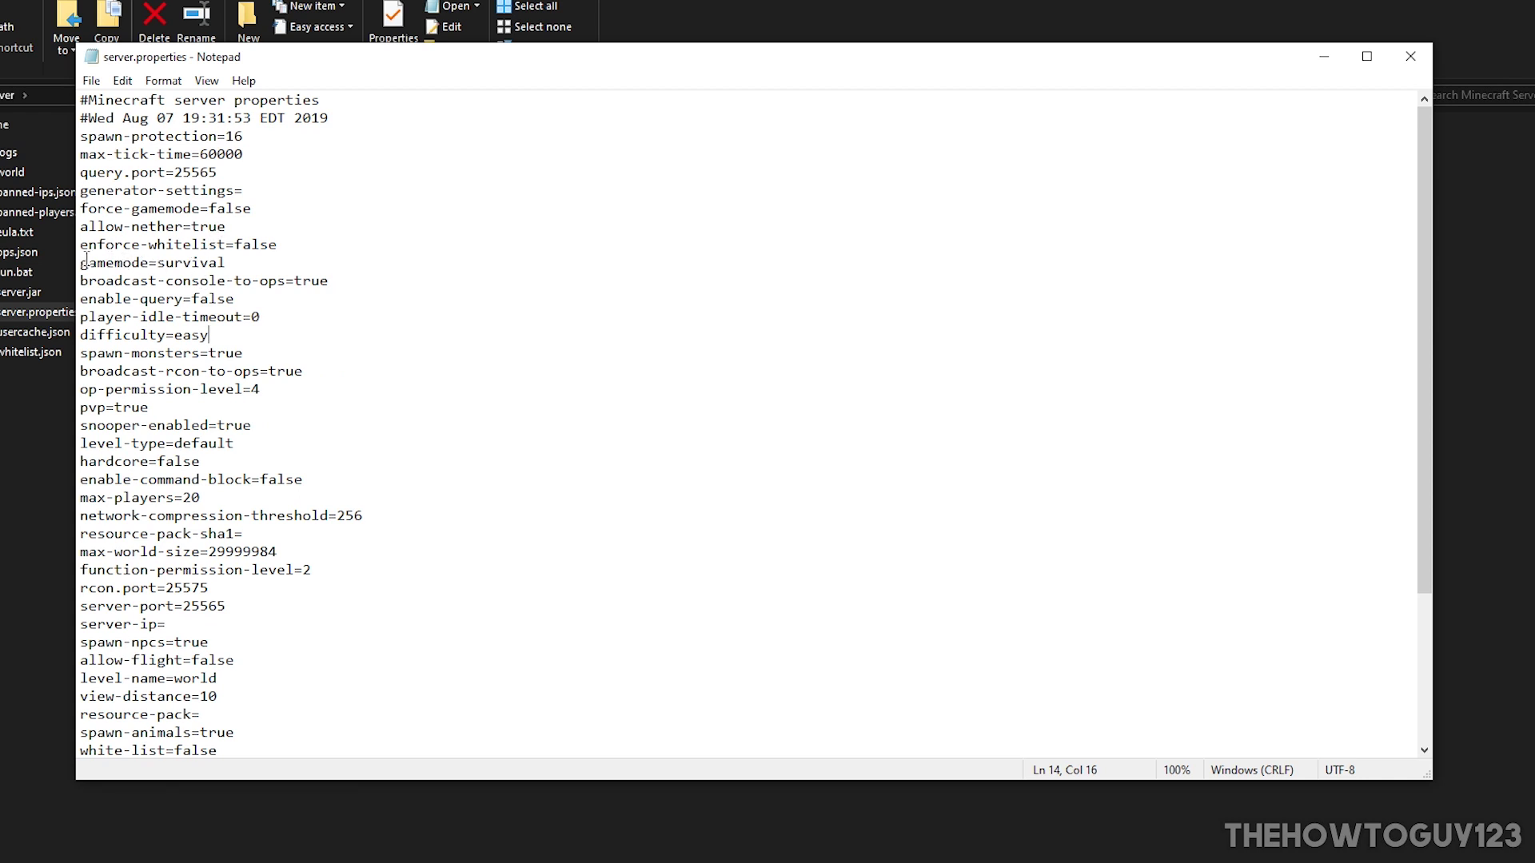
# Step: Review the survival gamemode, pvp=true and online-mode=true settings
pyautogui.moveTo(226, 264); pyautogui.dragTo(163, 267)
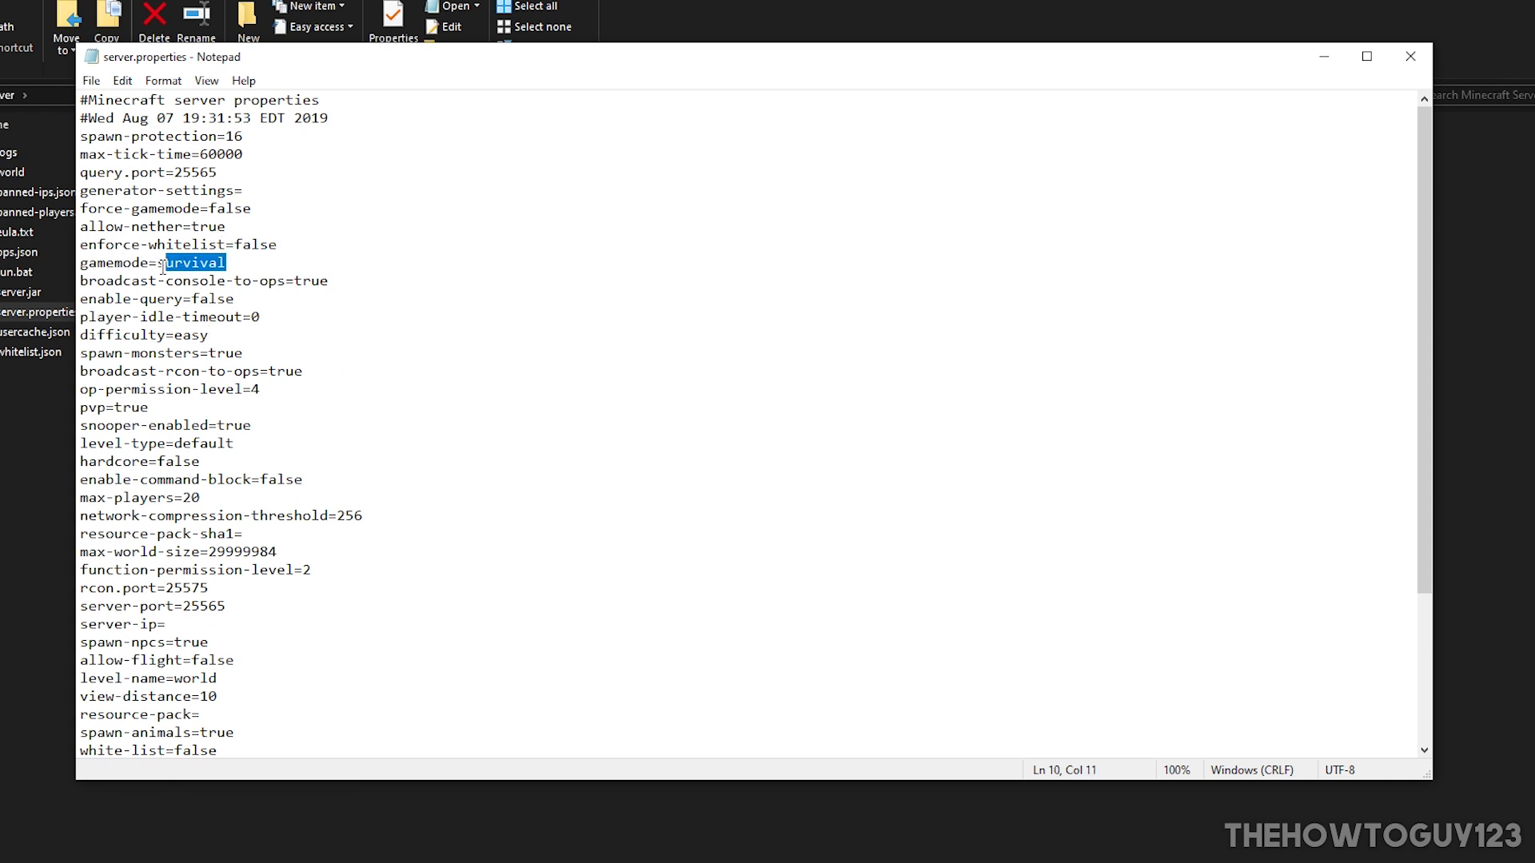
pyautogui.moveTo(164, 414); pyautogui.dragTo(72, 407)
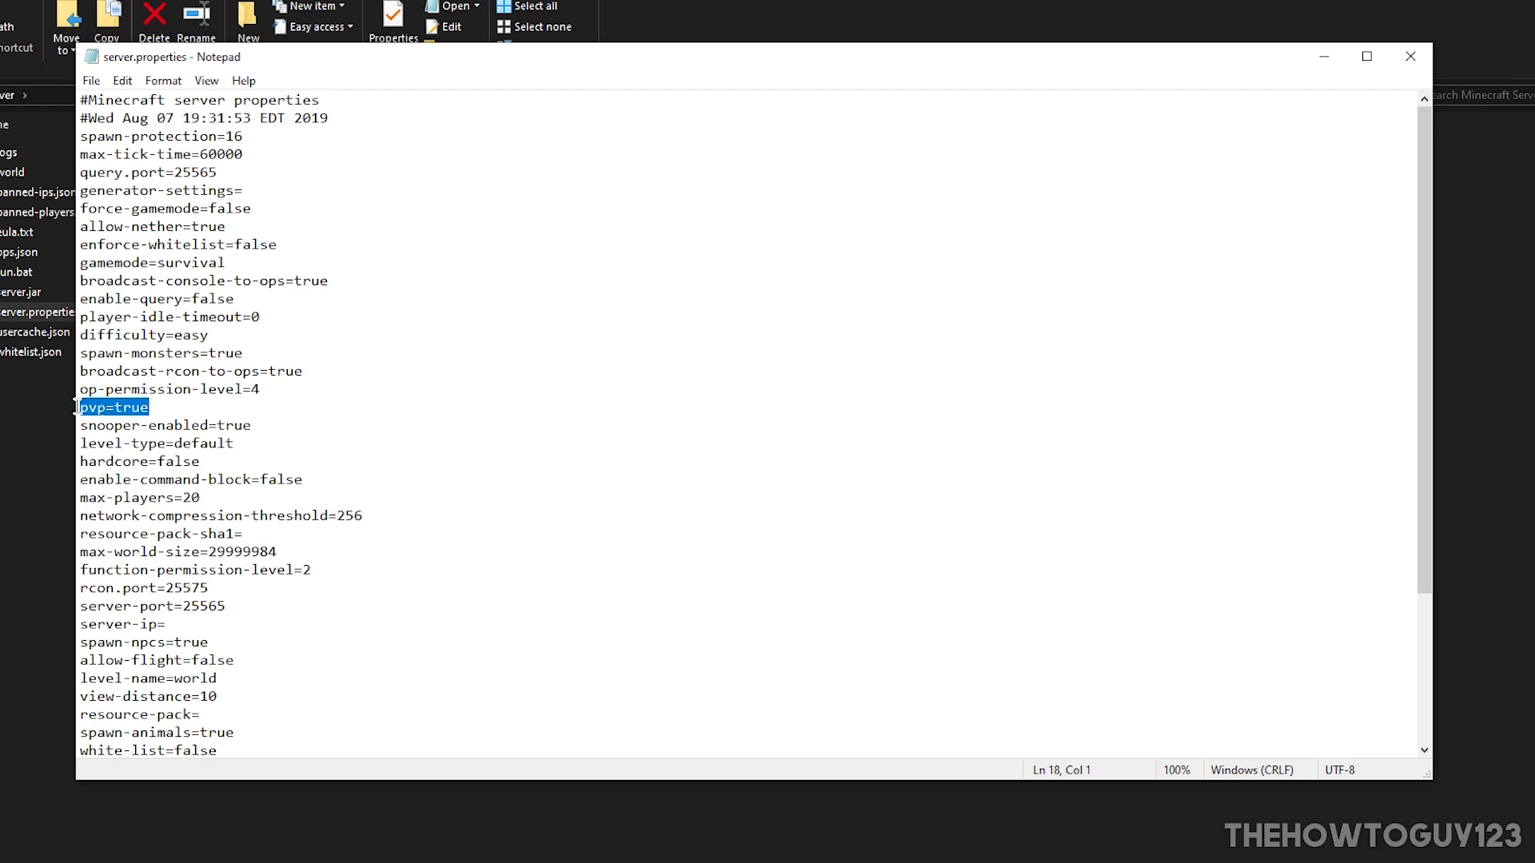
pyautogui.click(161, 406)
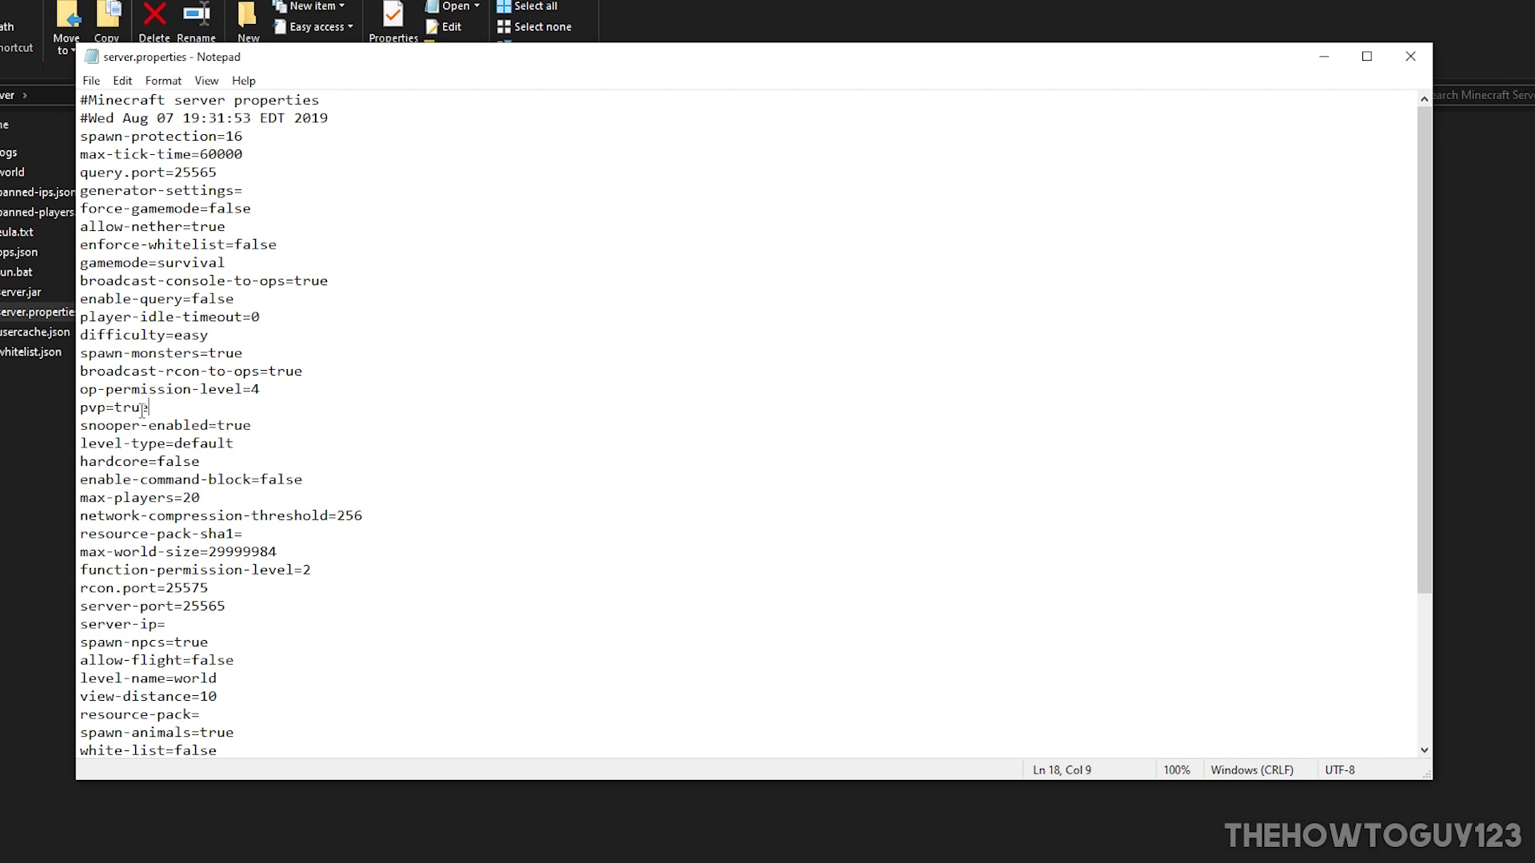
pyautogui.scroll(-4, 142, 410)
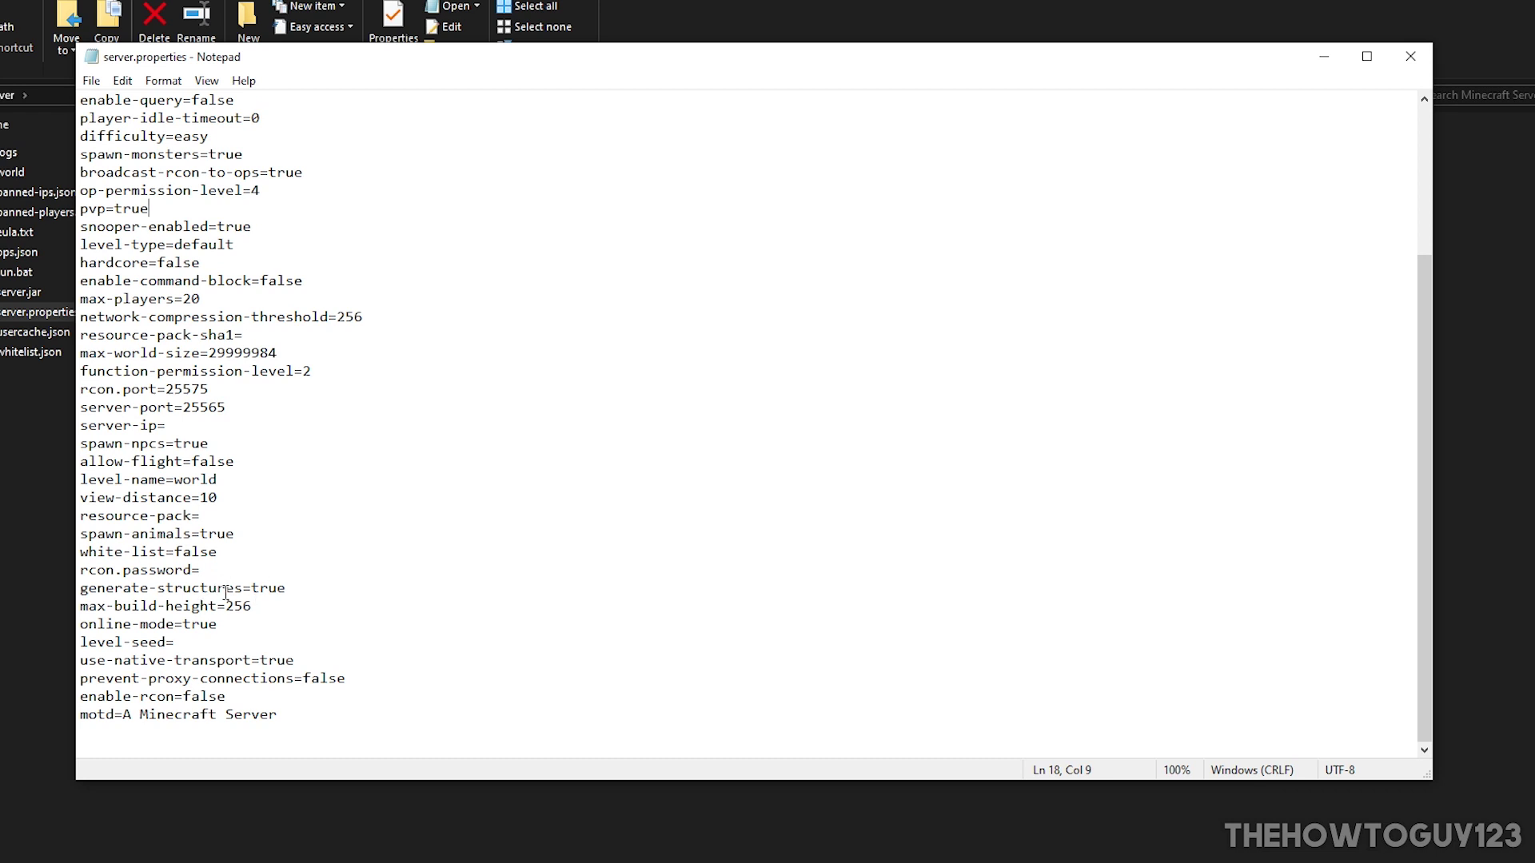
pyautogui.moveTo(96, 626); pyautogui.dragTo(224, 624)
pyautogui.click(261, 624)
pyautogui.moveTo(231, 624); pyautogui.dragTo(191, 624)
pyautogui.scroll(4, 253, 624)
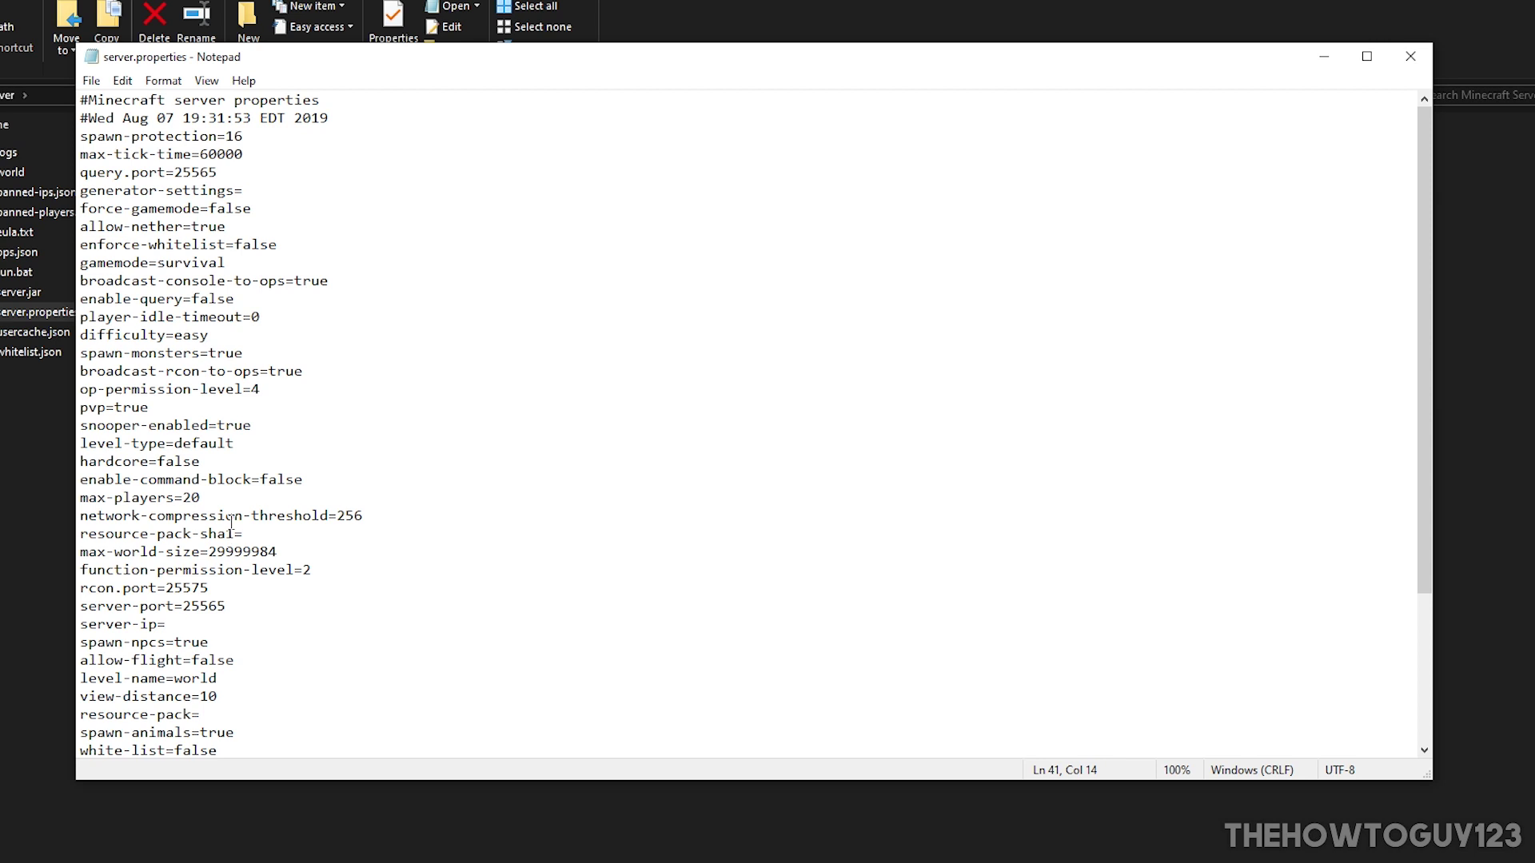
# Step: Save and close server.properties, then start the server again with run.bat
pyautogui.click(90, 81)
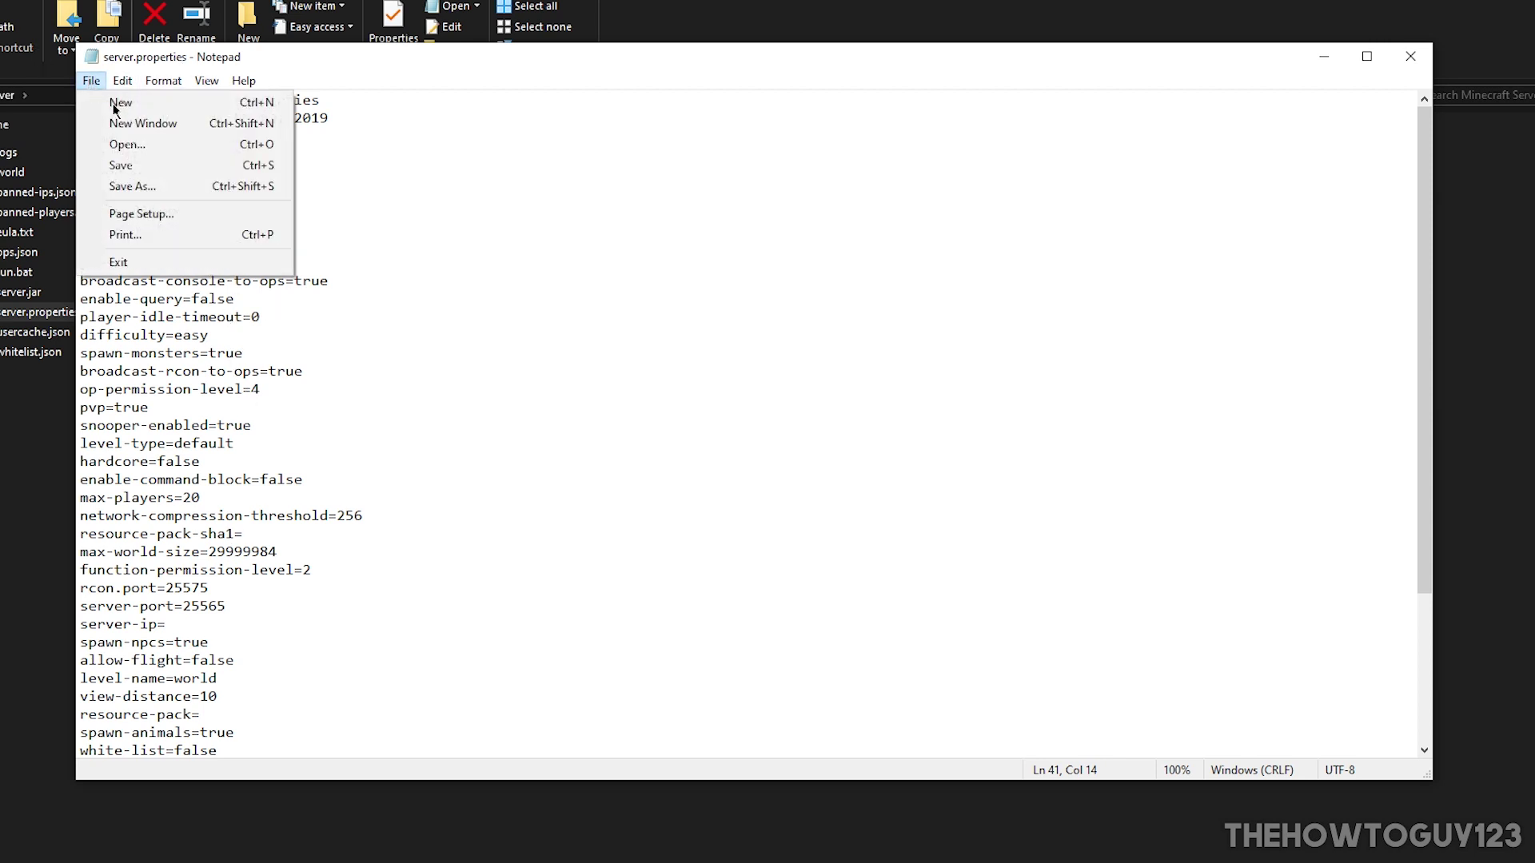
pyautogui.click(139, 169)
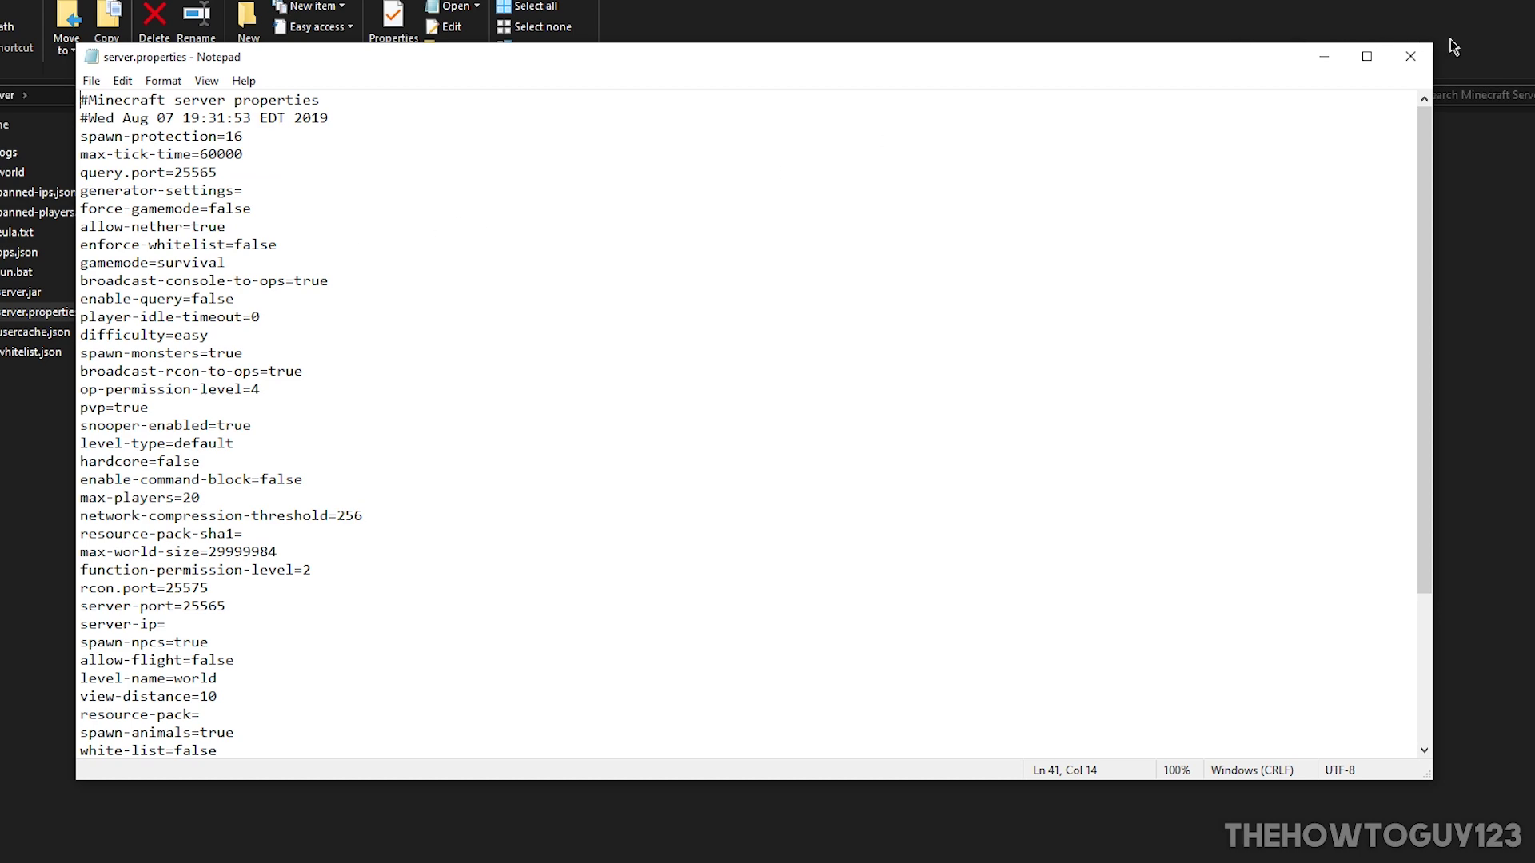
pyautogui.click(1410, 56)
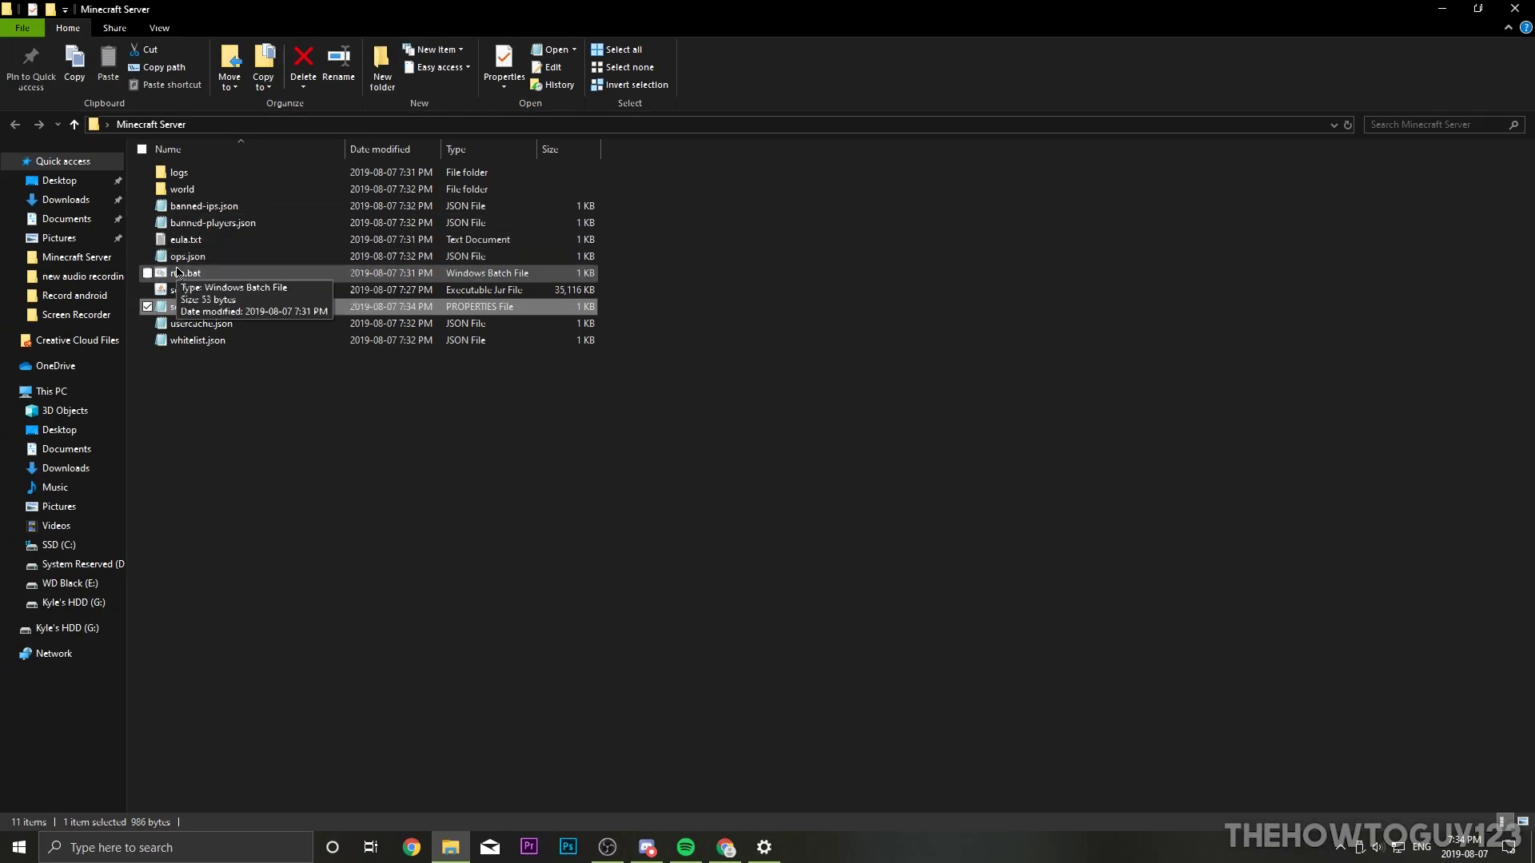
pyautogui.doubleClick(178, 273)
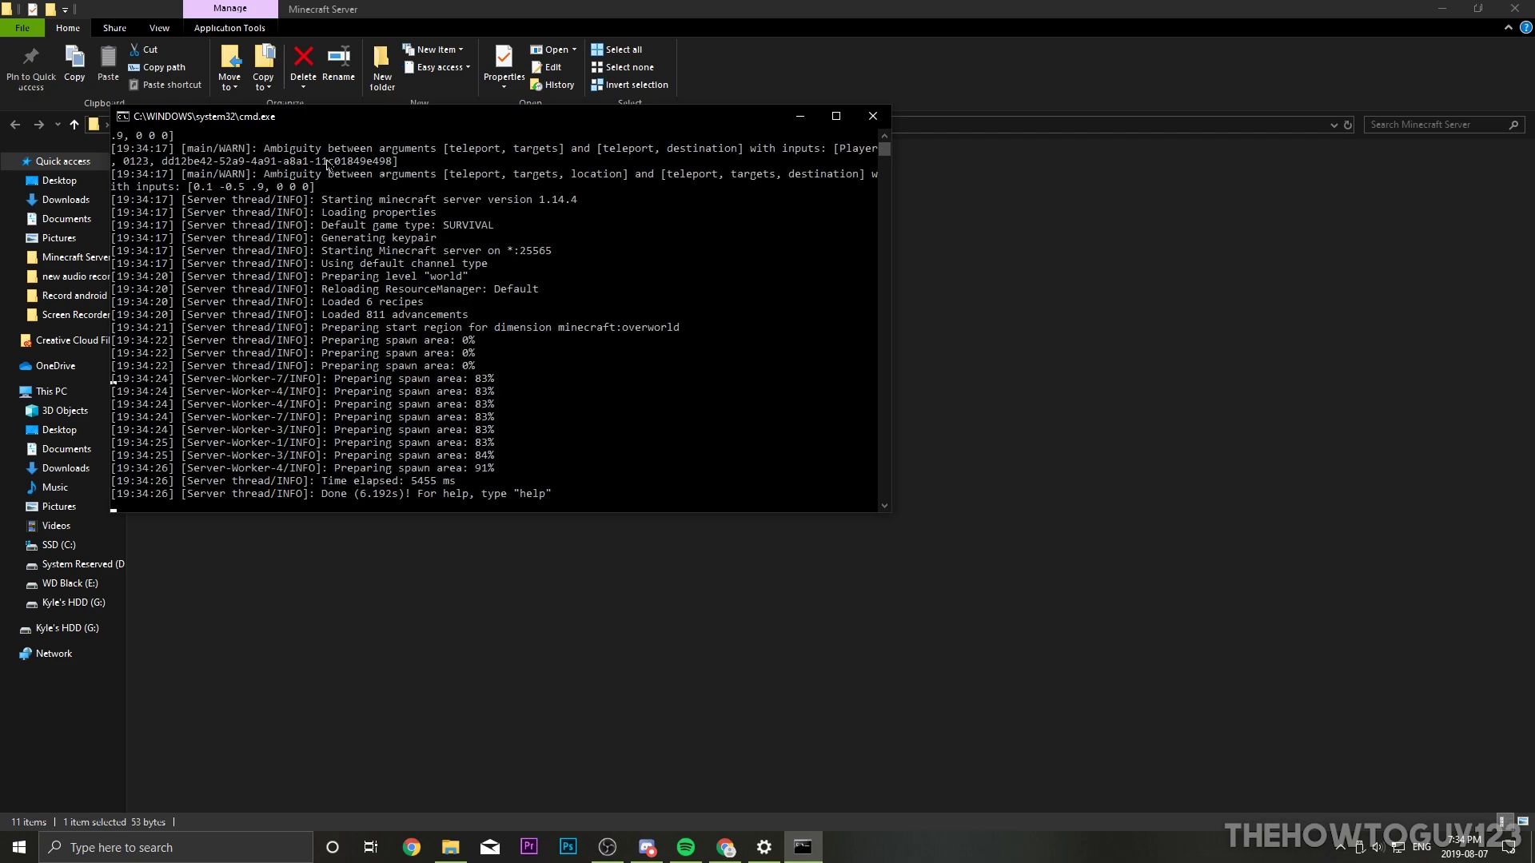
# Step: Add a Minecraft Server entry with address localhost to the multiplayer list
pyautogui.click(1439, 8)
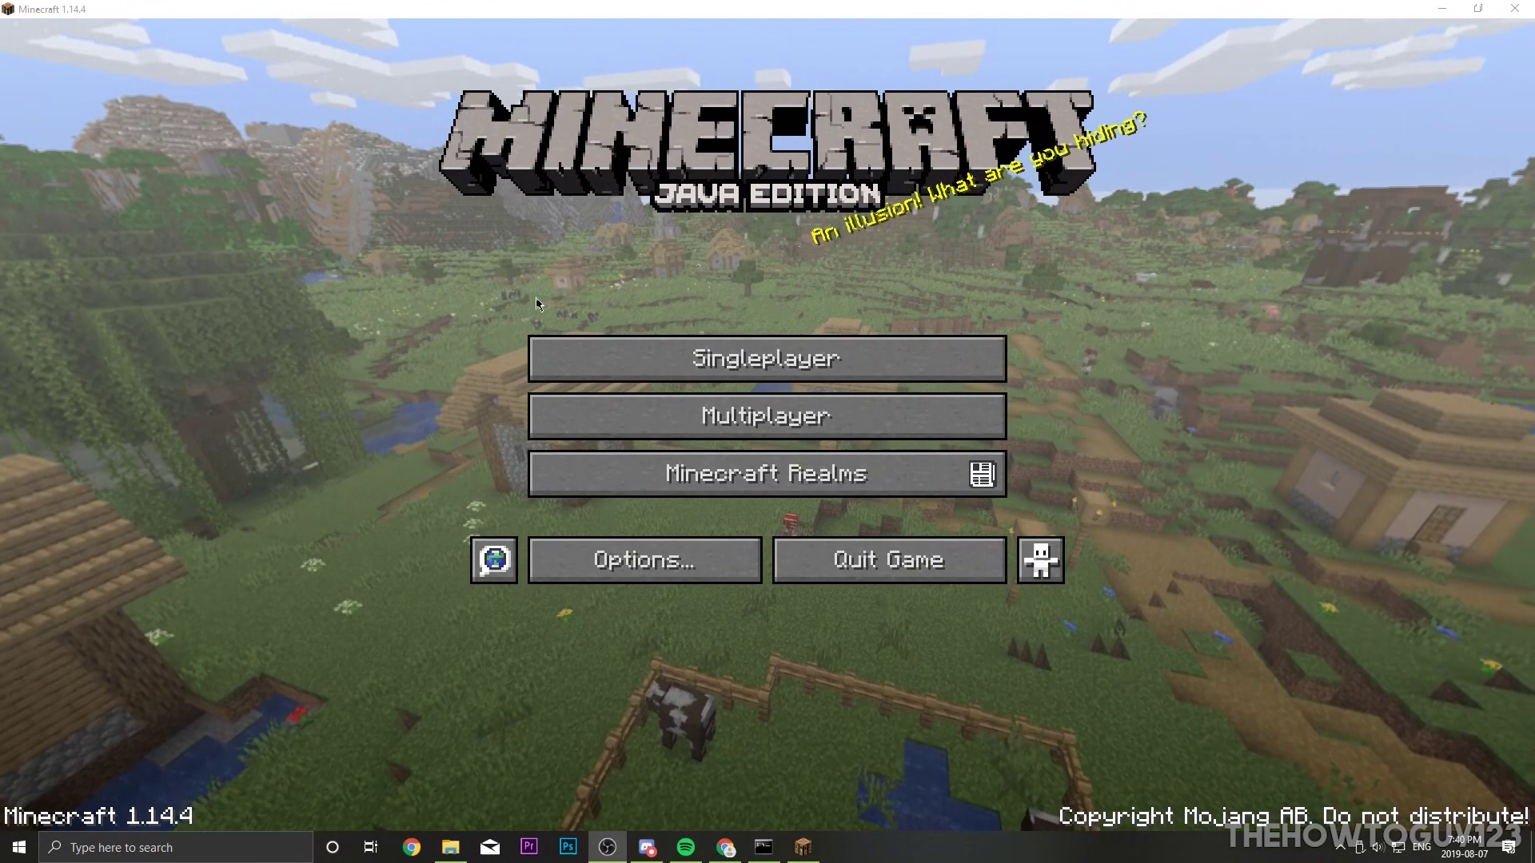
pyautogui.click(730, 415)
pyautogui.click(984, 739)
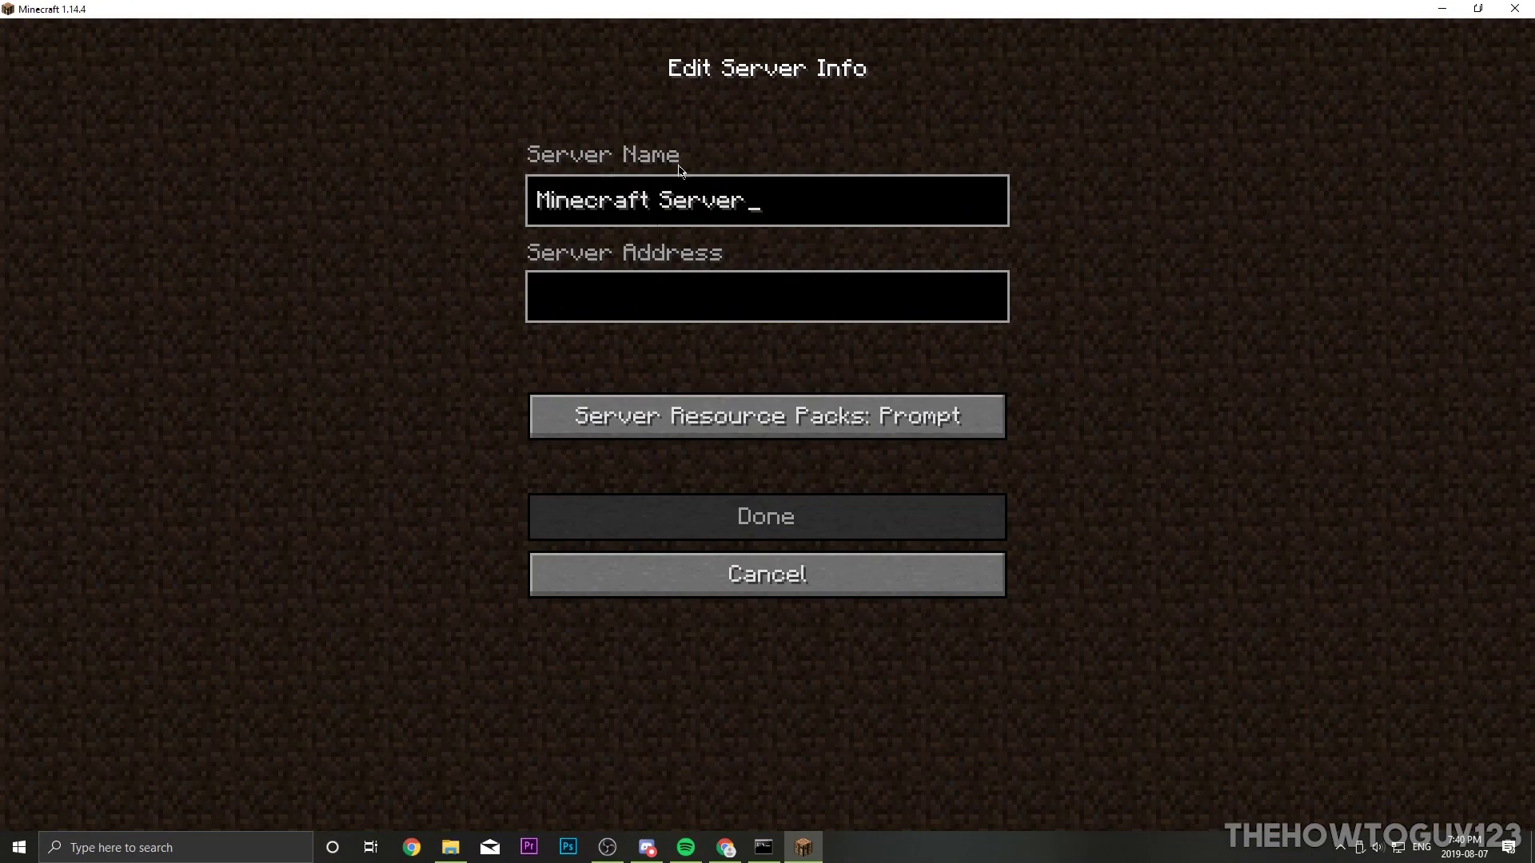
pyautogui.click(646, 299)
pyautogui.write('localhost')
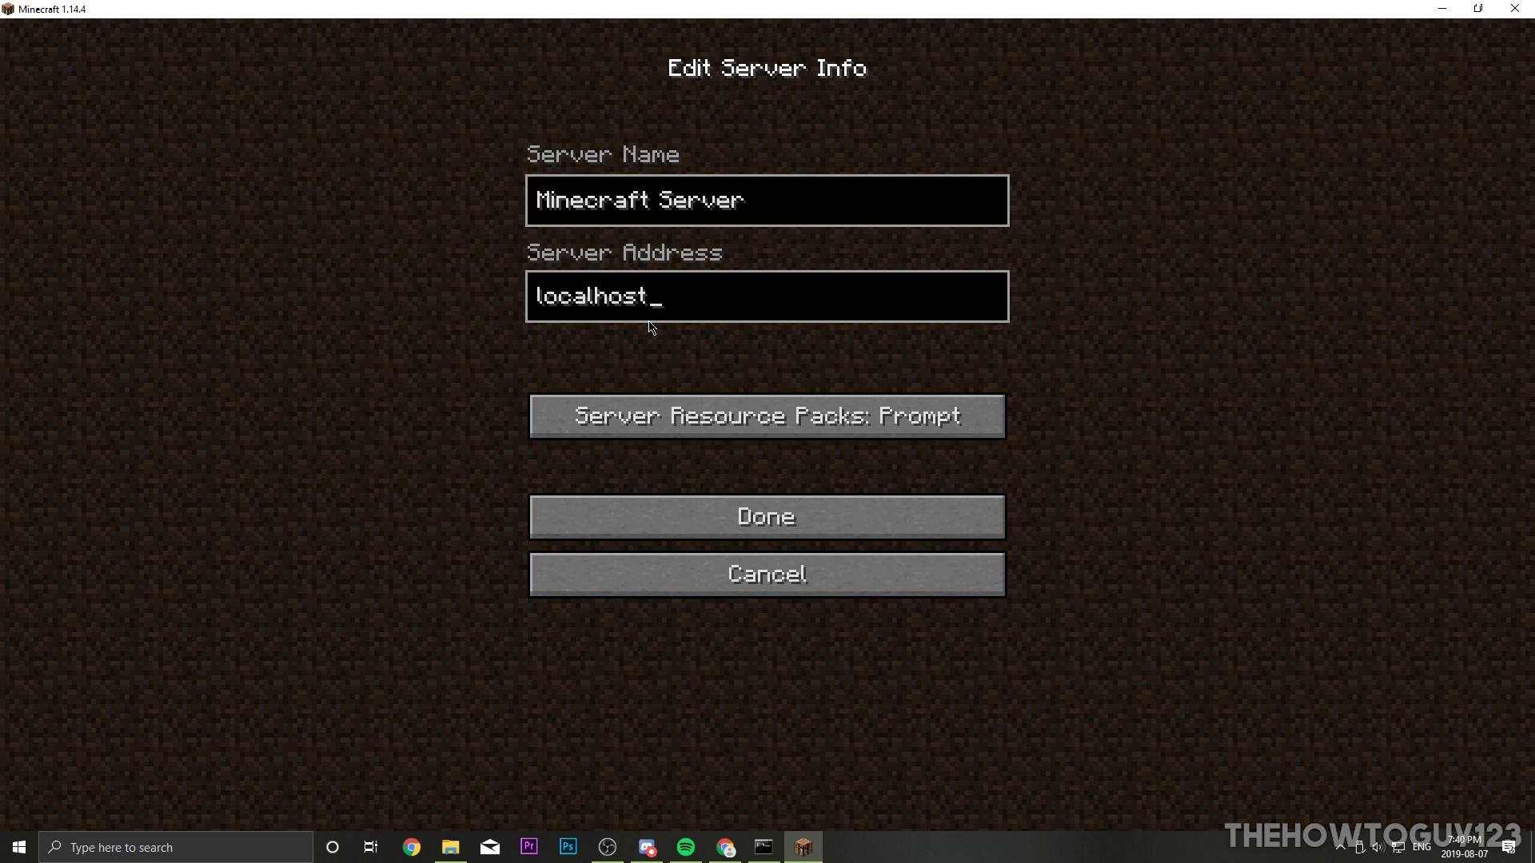
pyautogui.click(720, 517)
pyautogui.scroll(-3, 723, 496)
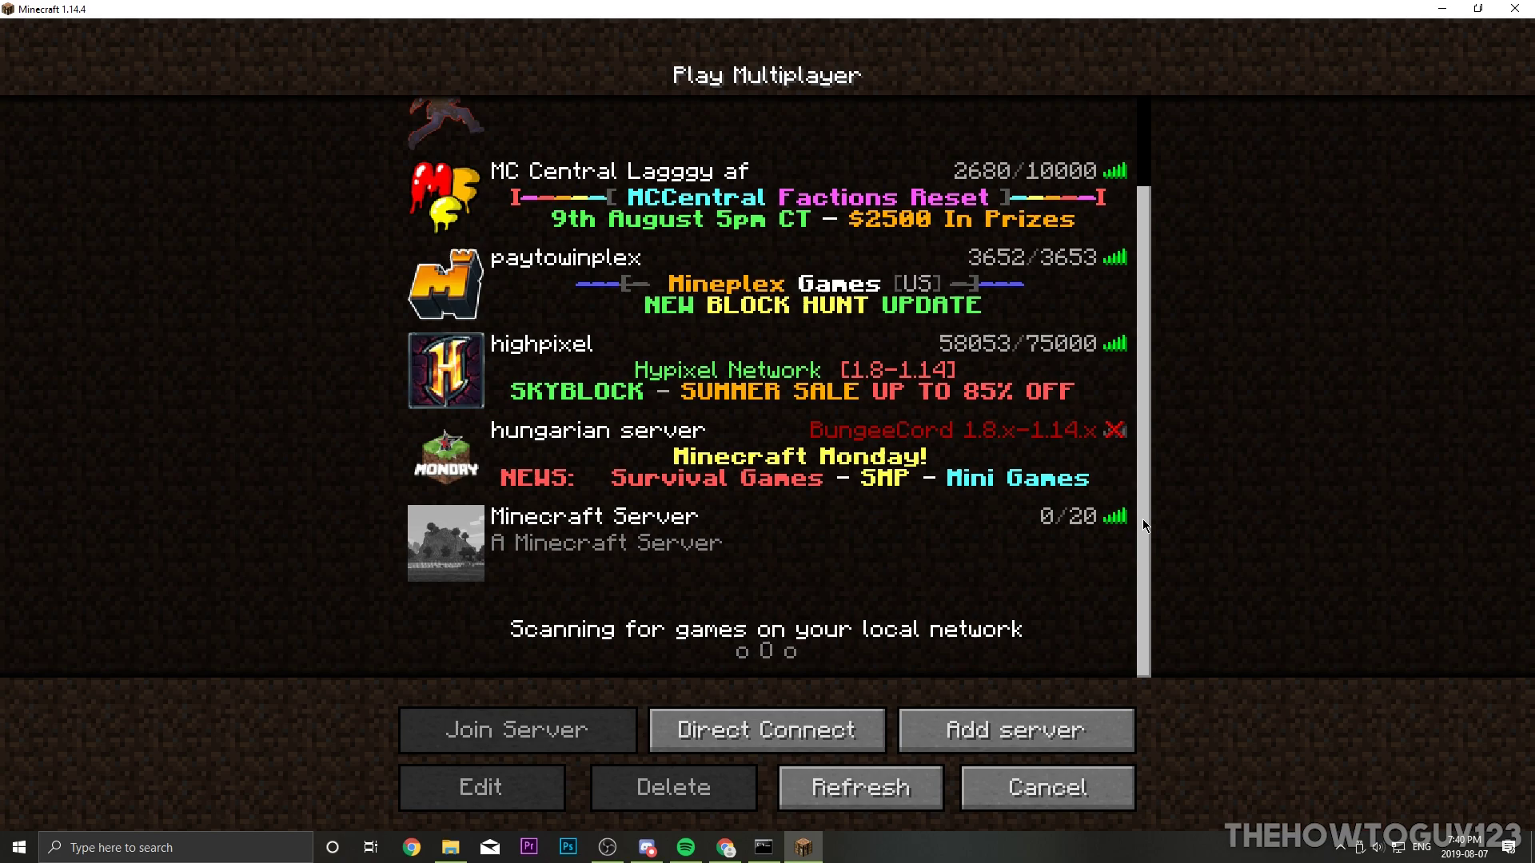
# Step: Join the localhost server, run around the village in third-person view, then disconnect to the title screen
pyautogui.doubleClick(660, 532)
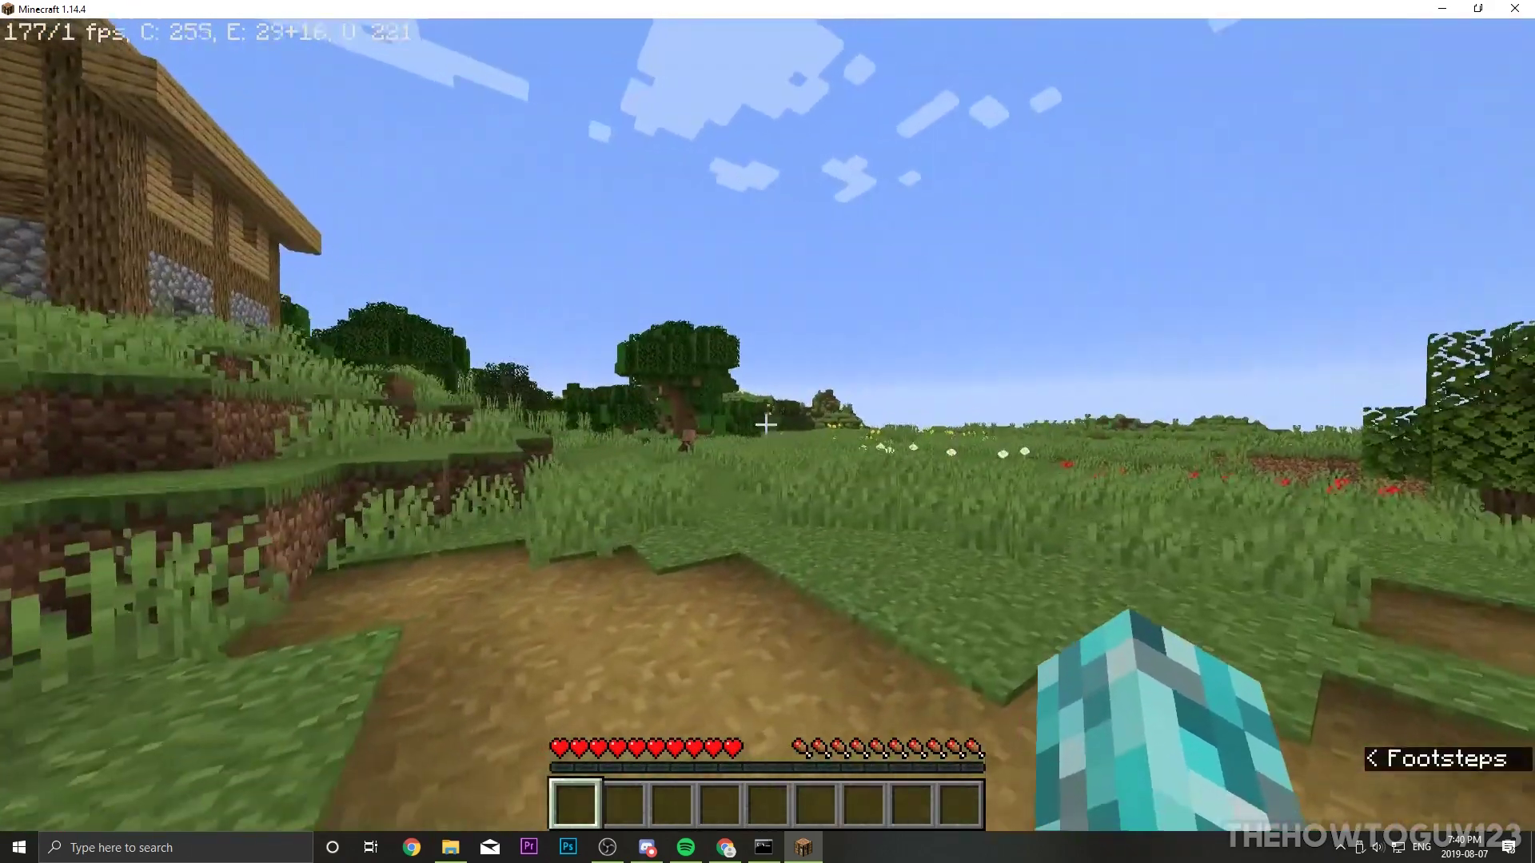
pyautogui.press('F5')
pyautogui.press('F5')
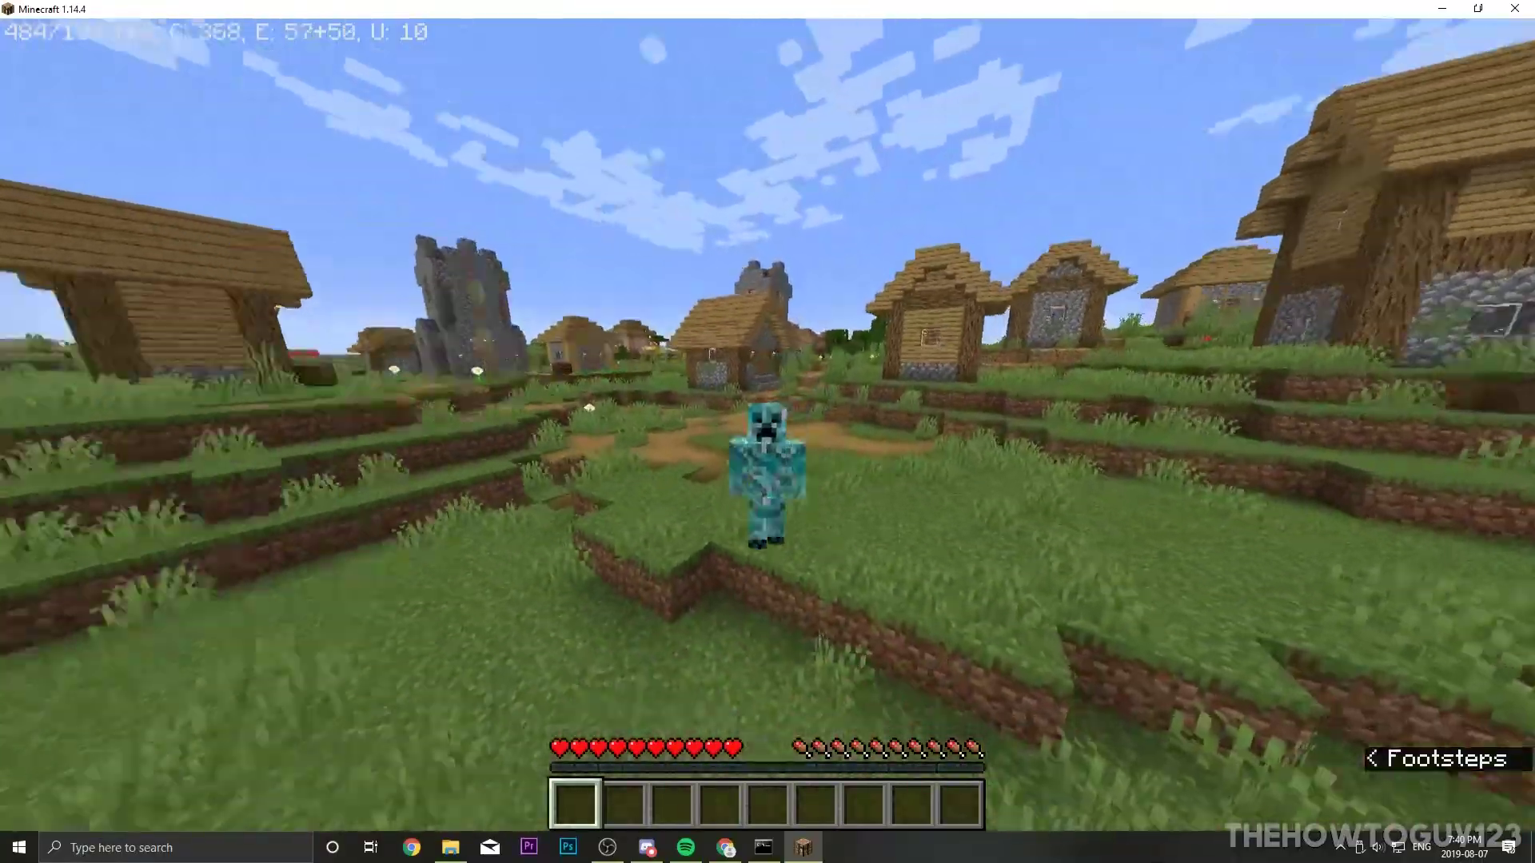
pyautogui.press('w')
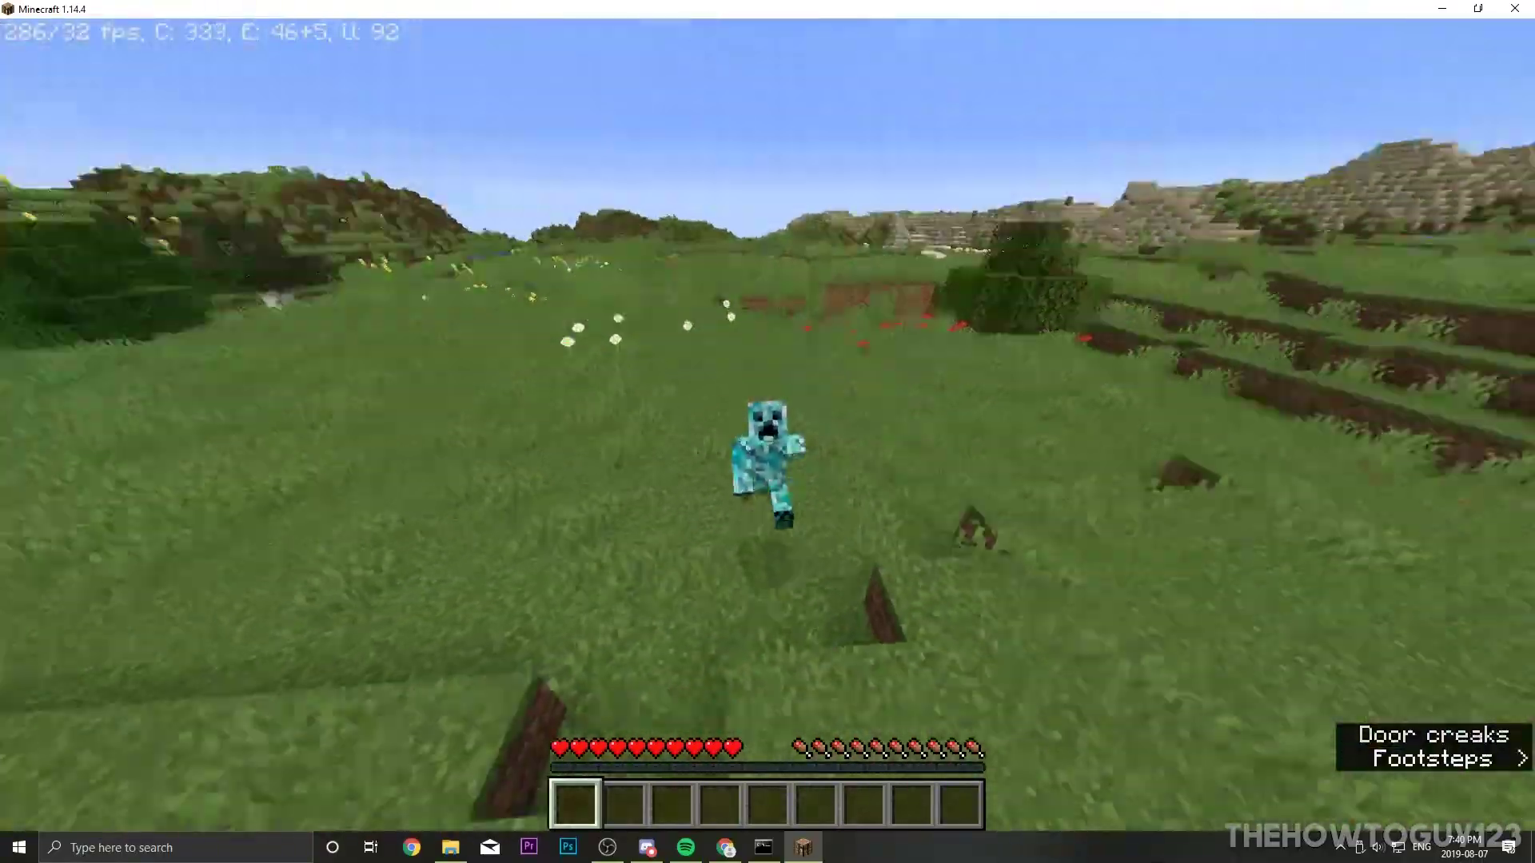
pyautogui.press('w')
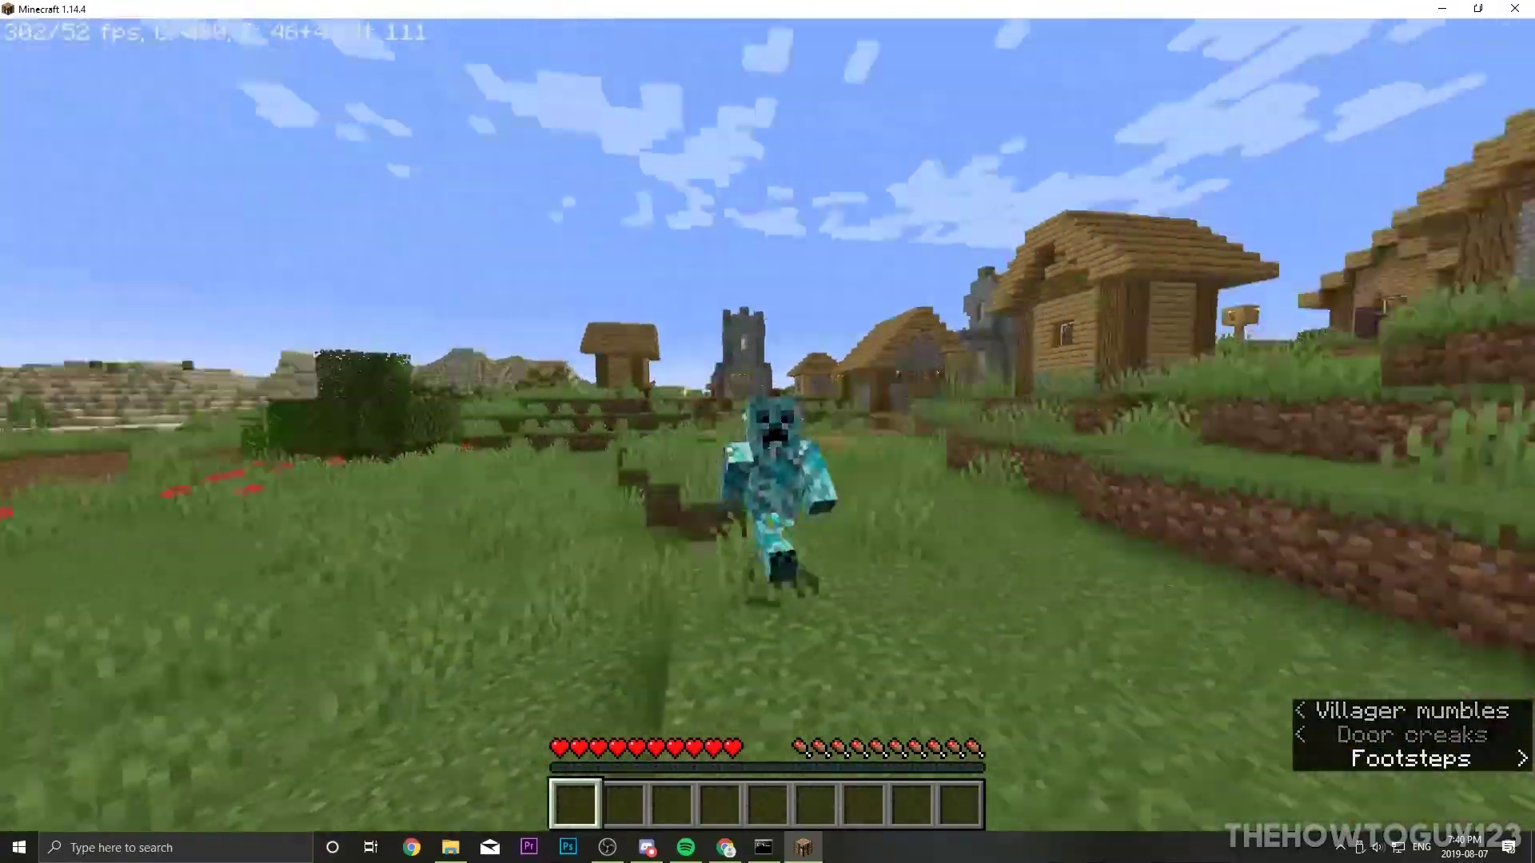
pyautogui.press('w')
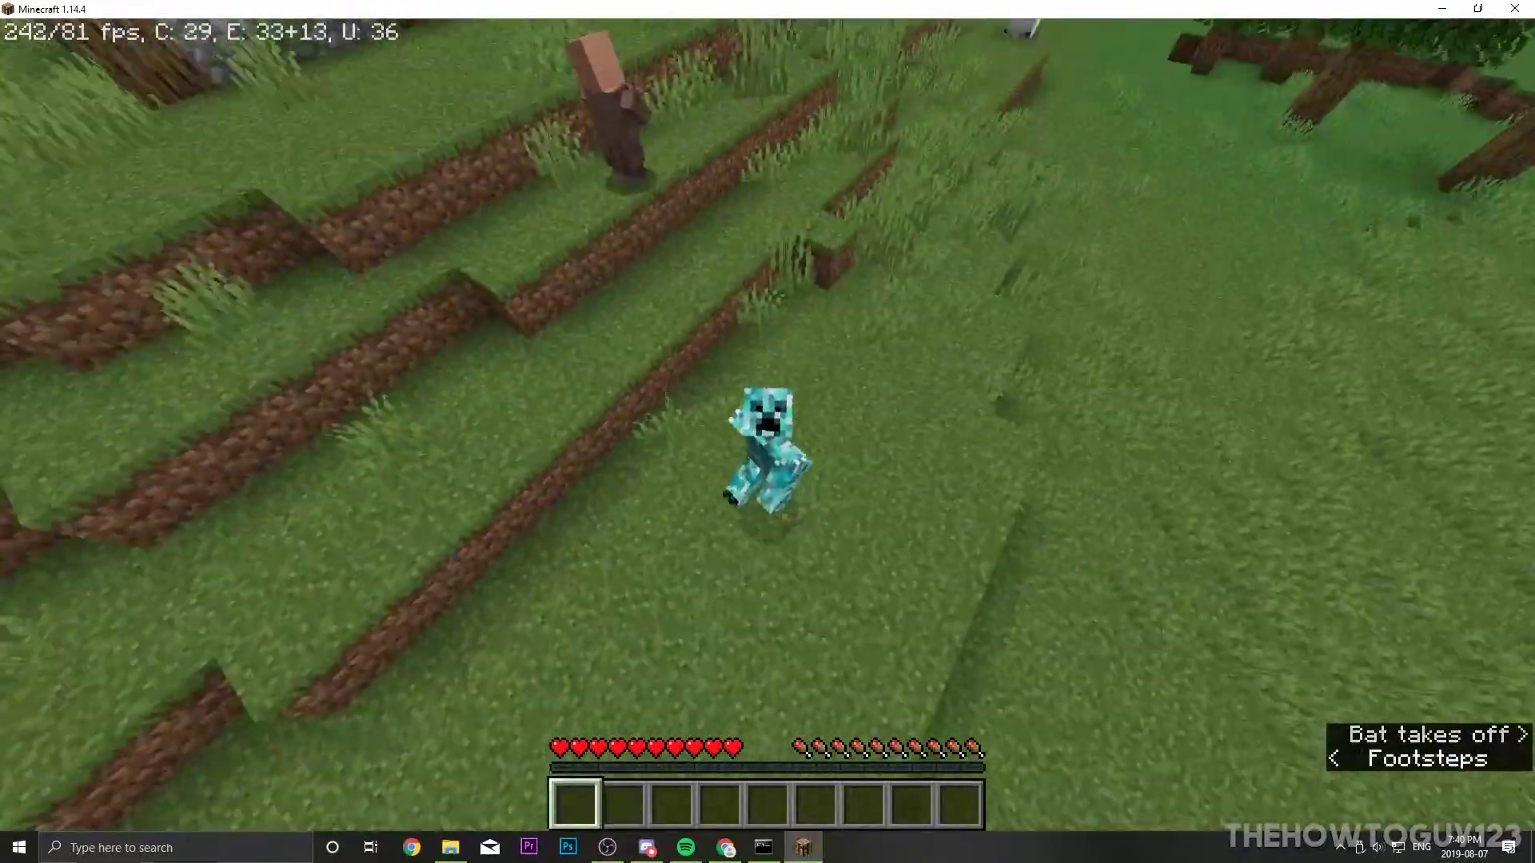
pyautogui.press('w')
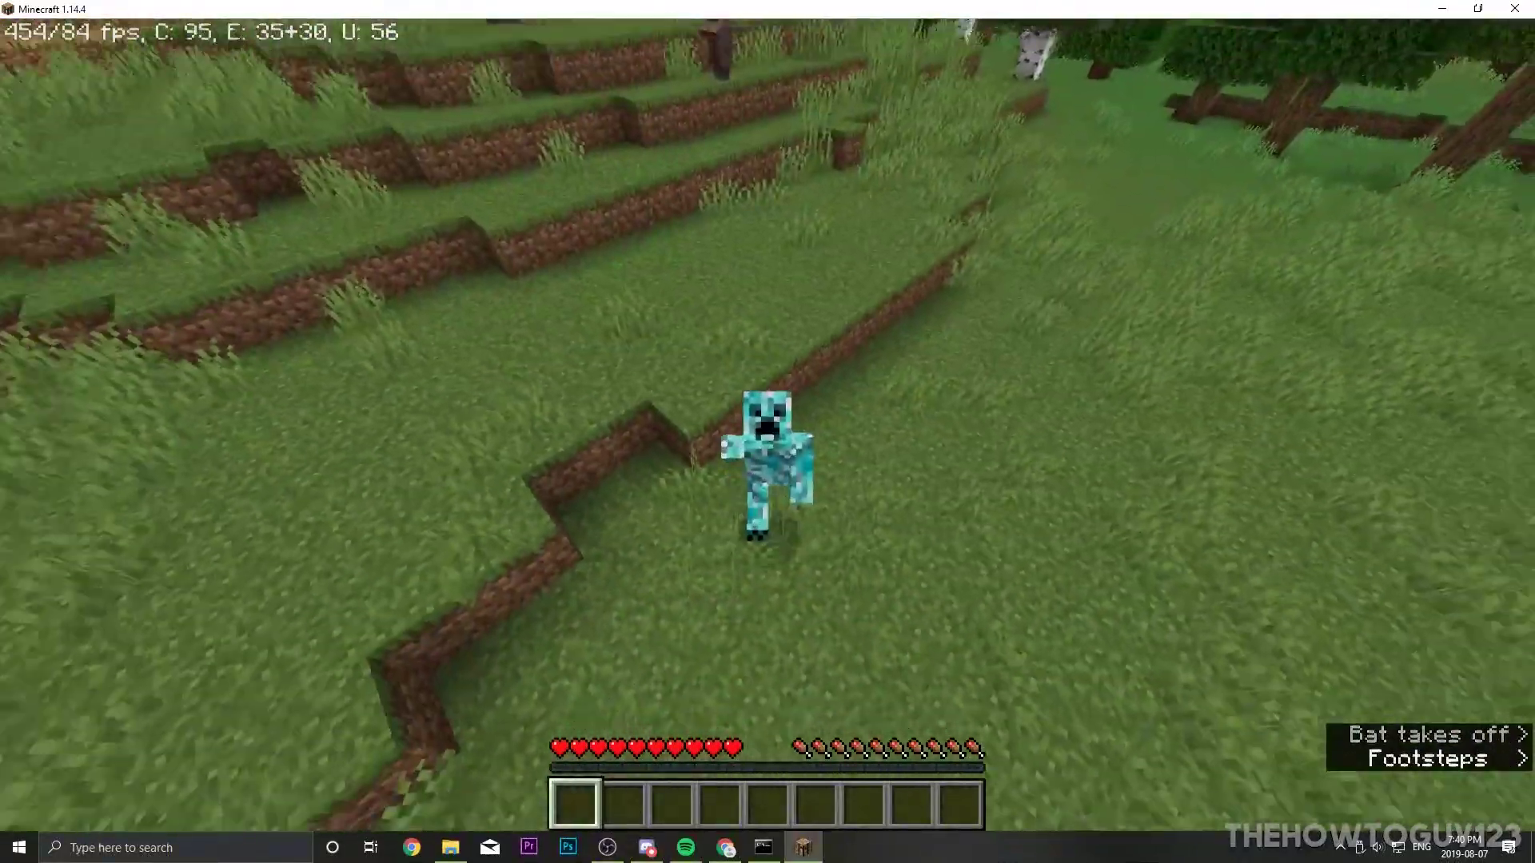
pyautogui.press('F5')
pyautogui.press('Escape')
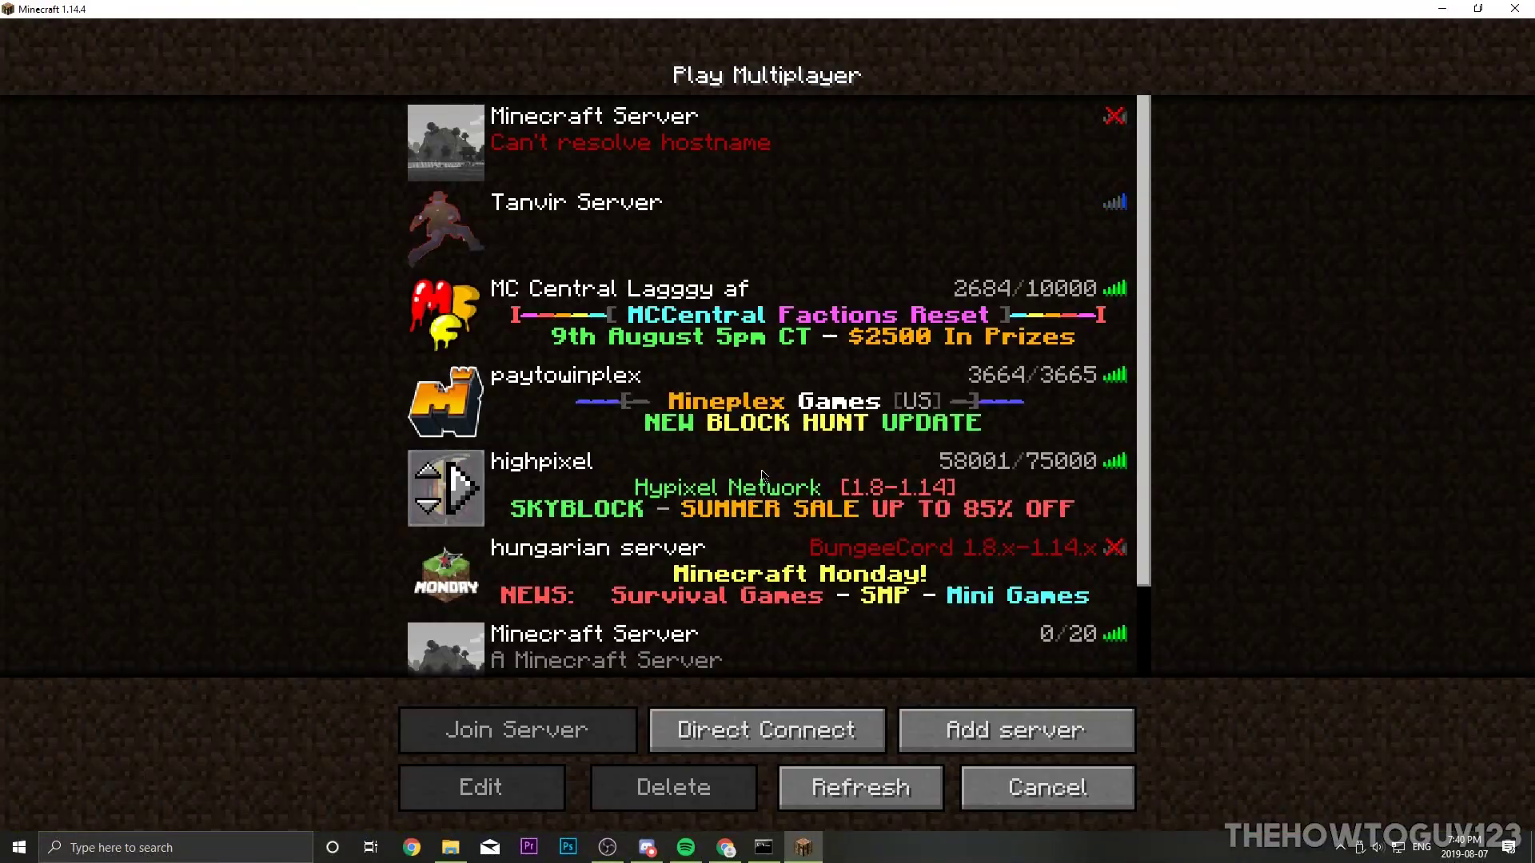
pyautogui.click(1043, 789)
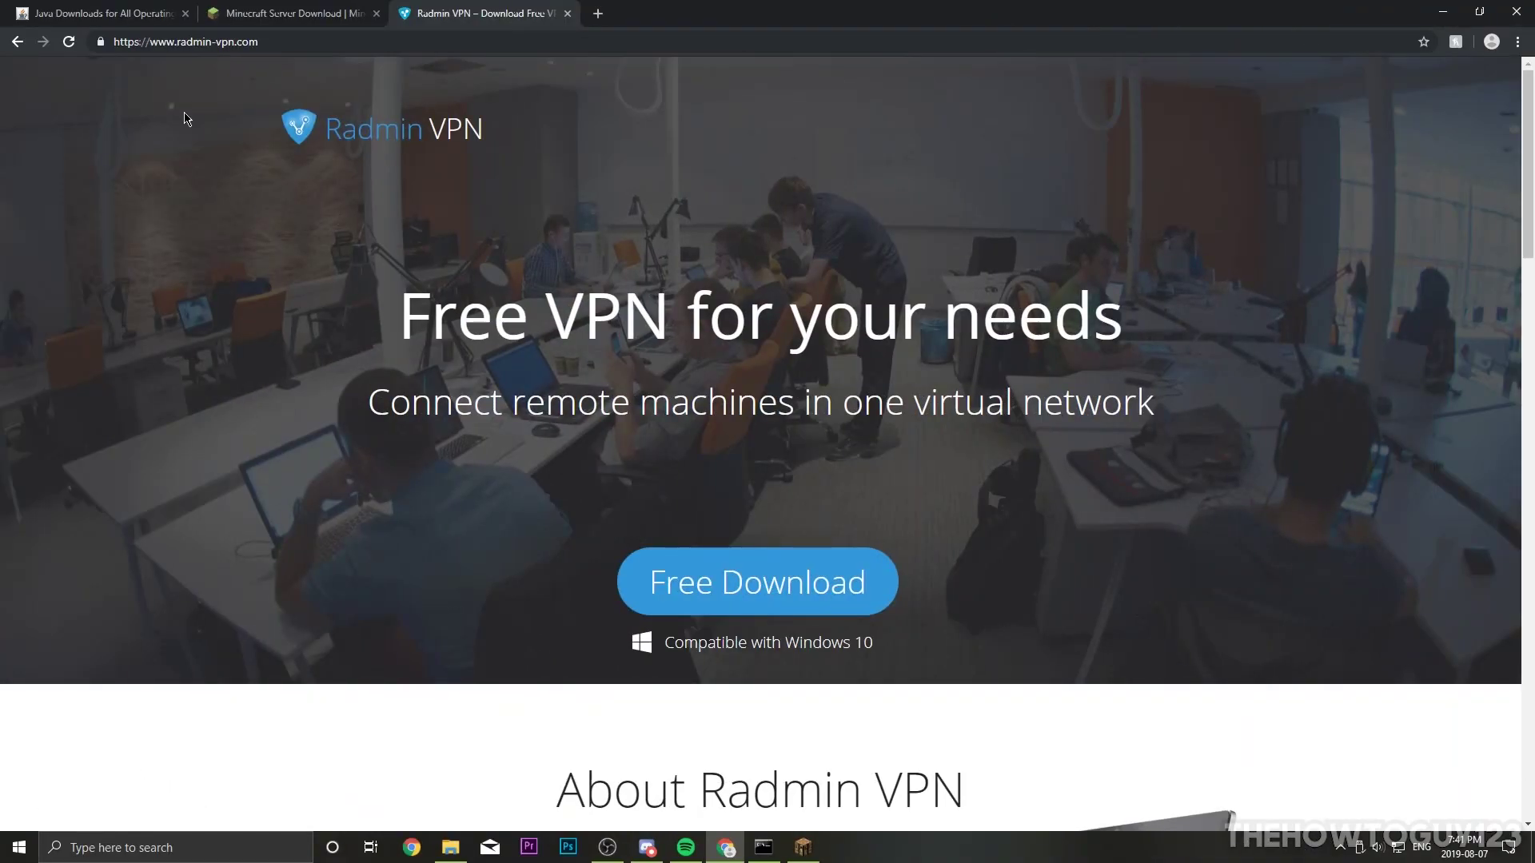
# Step: Download the Radmin VPN installer from radmin-vpn.com and launch it
pyautogui.moveTo(374, 43); pyautogui.dragTo(125, 48)
pyautogui.click(198, 278)
pyautogui.click(725, 582)
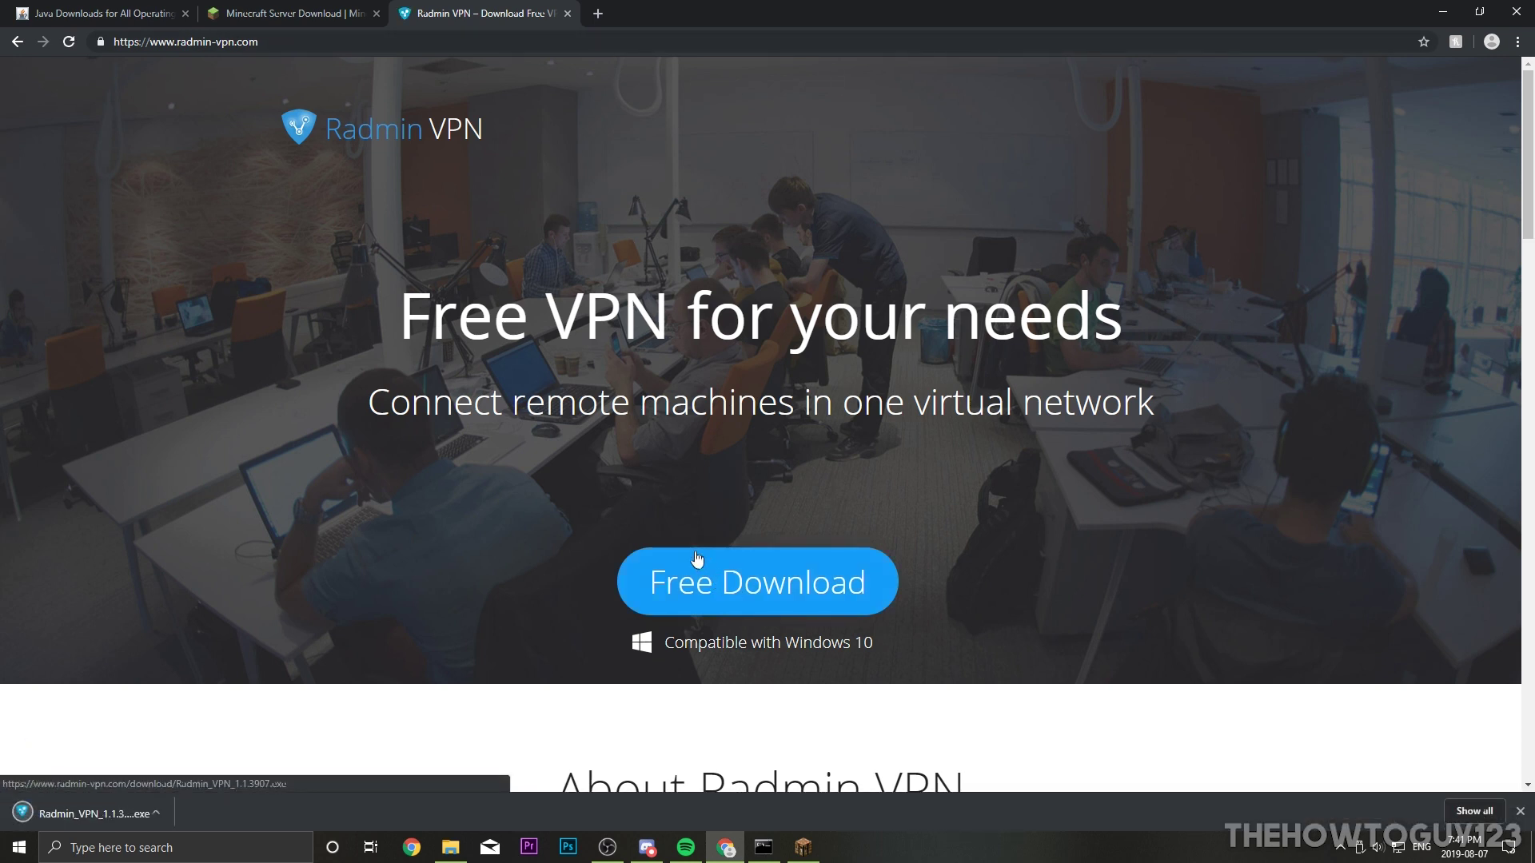
pyautogui.click(107, 810)
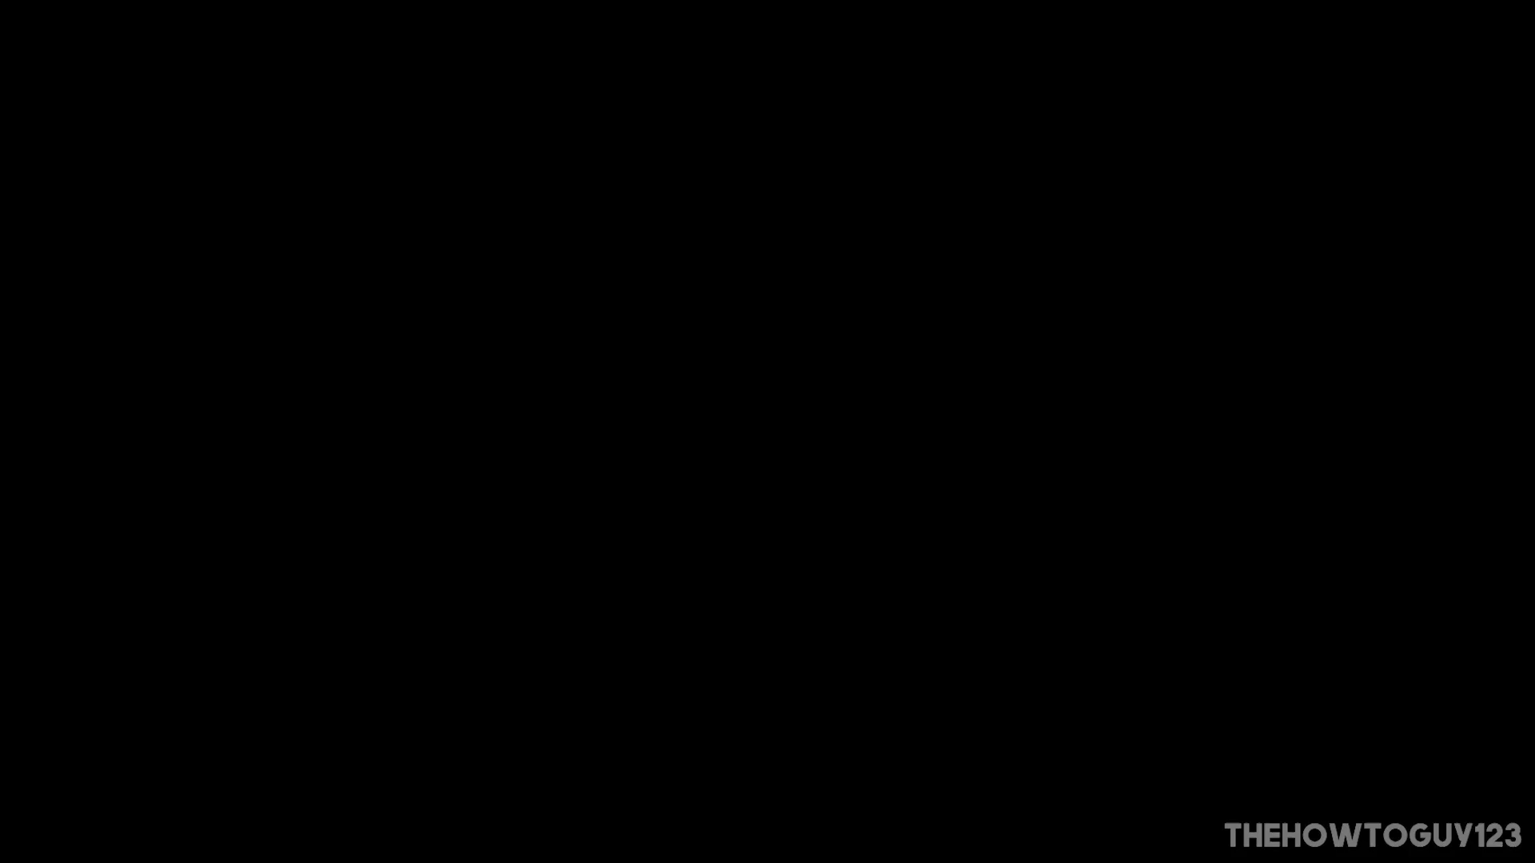
# Step: Install Radmin VPN in English, accepting the licence agreement, and open the app
pyautogui.click(684, 543)
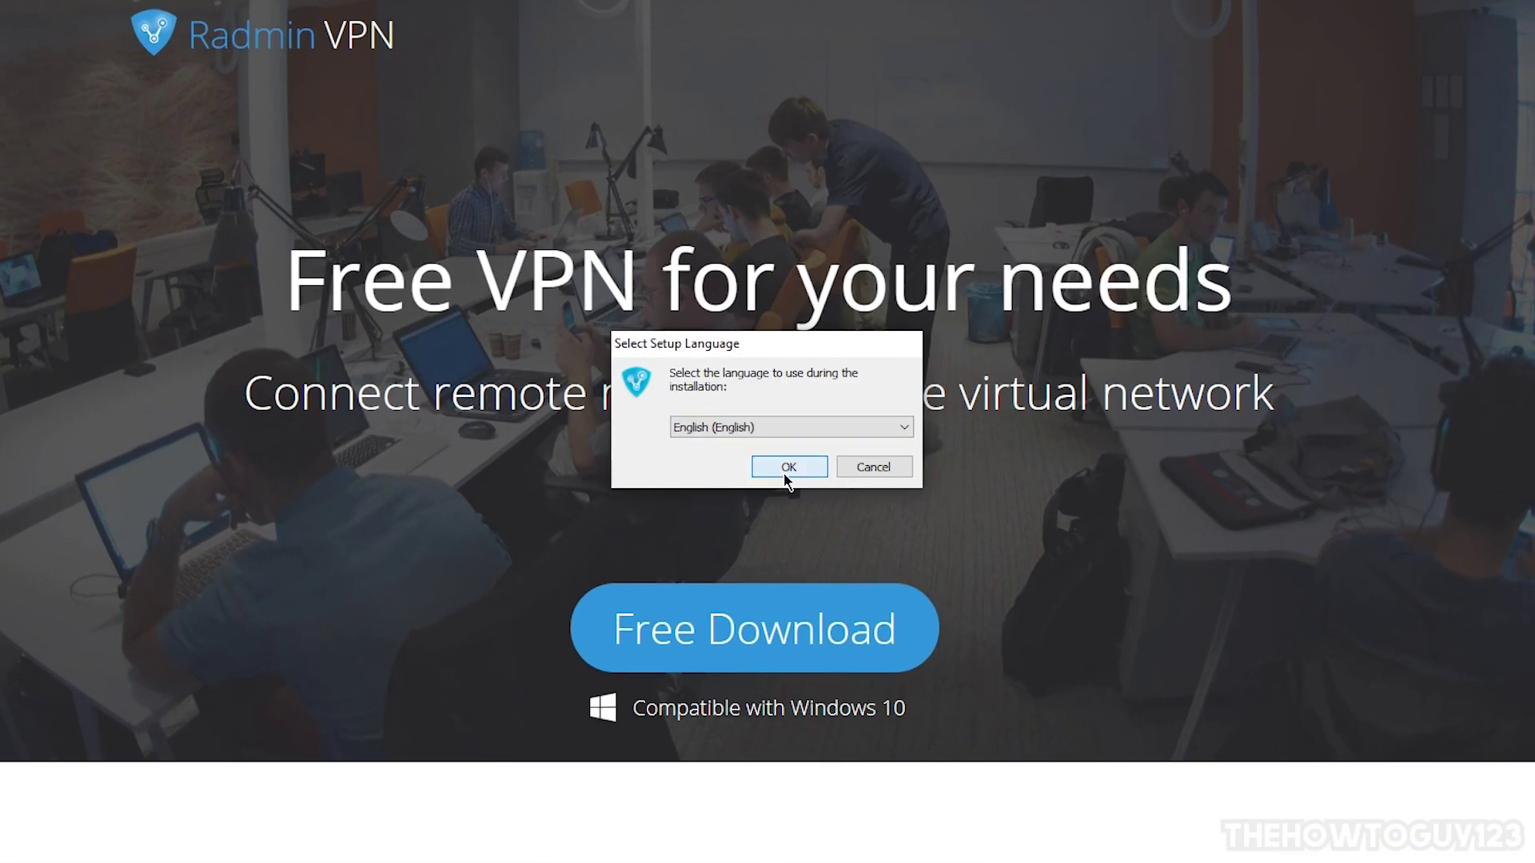
pyautogui.click(790, 460)
pyautogui.click(606, 545)
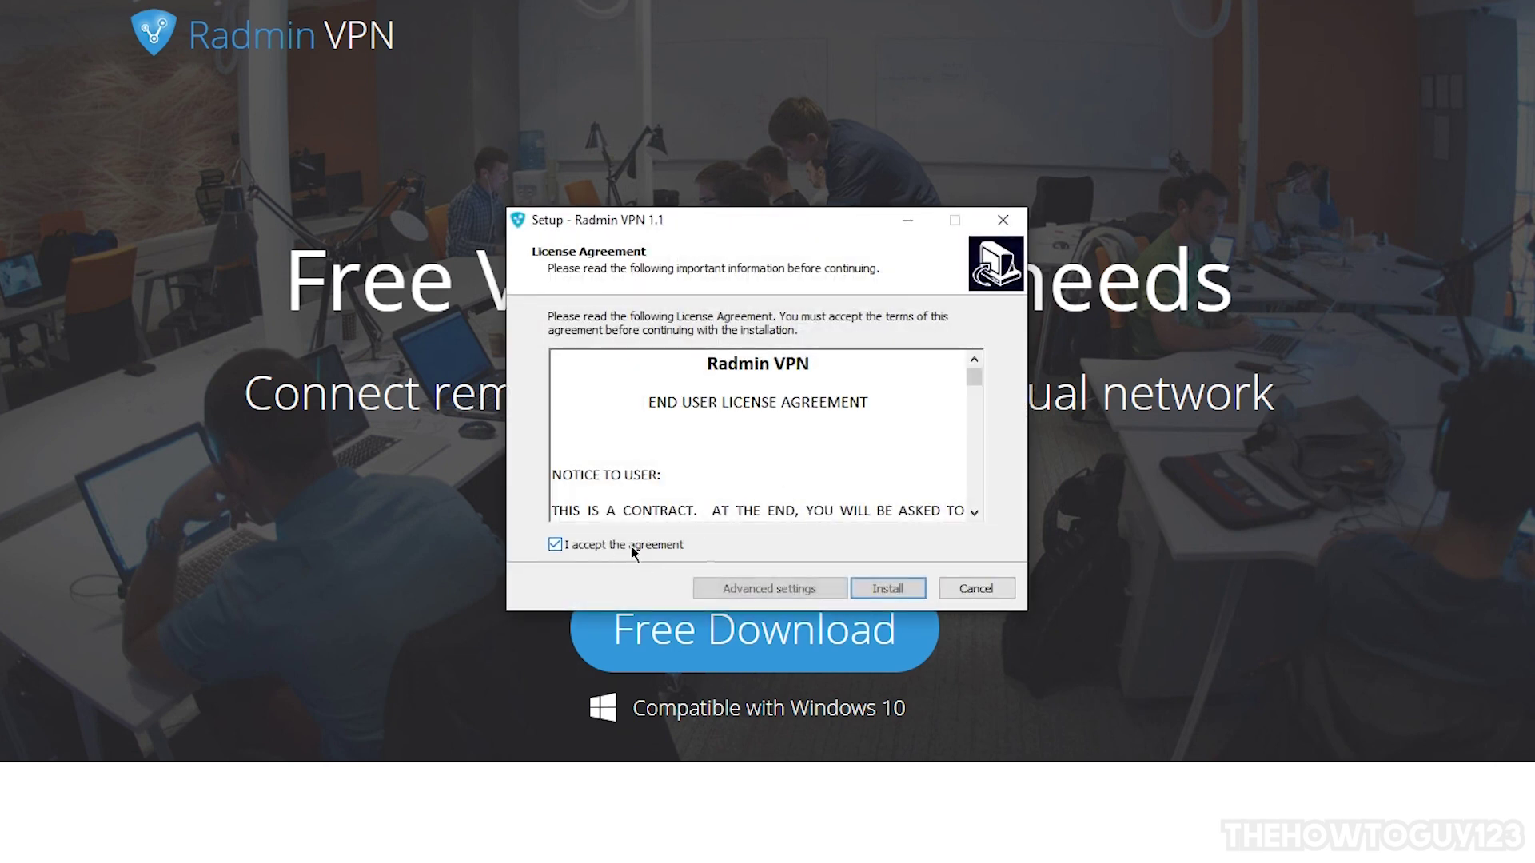
pyautogui.click(894, 592)
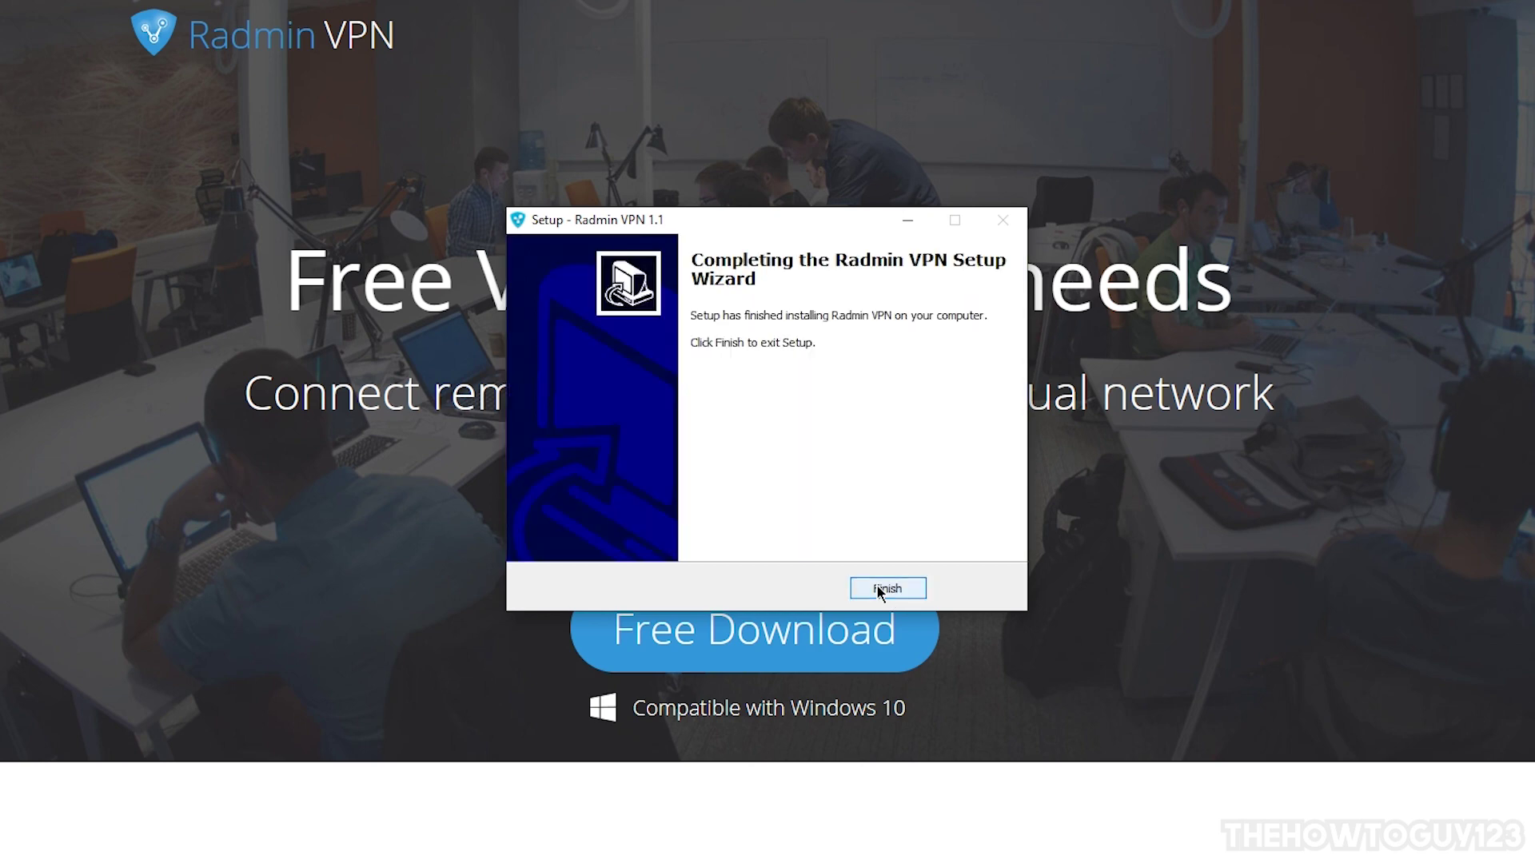
pyautogui.click(884, 587)
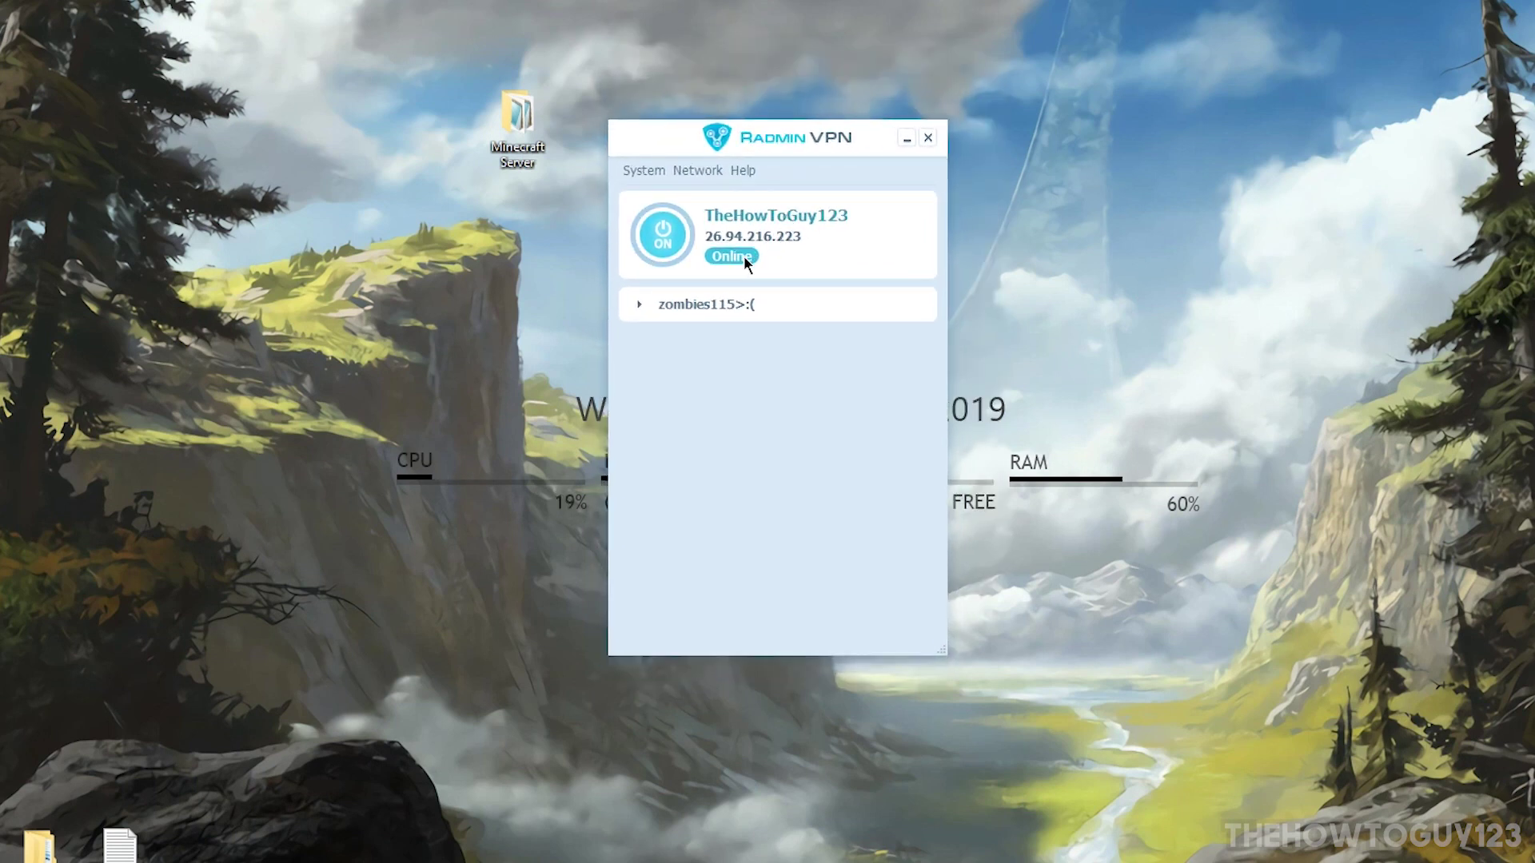
# Step: Keep the existing computer name, toggle the VPN connection off and back on, and show the Network menu
pyautogui.click(650, 171)
pyautogui.click(645, 192)
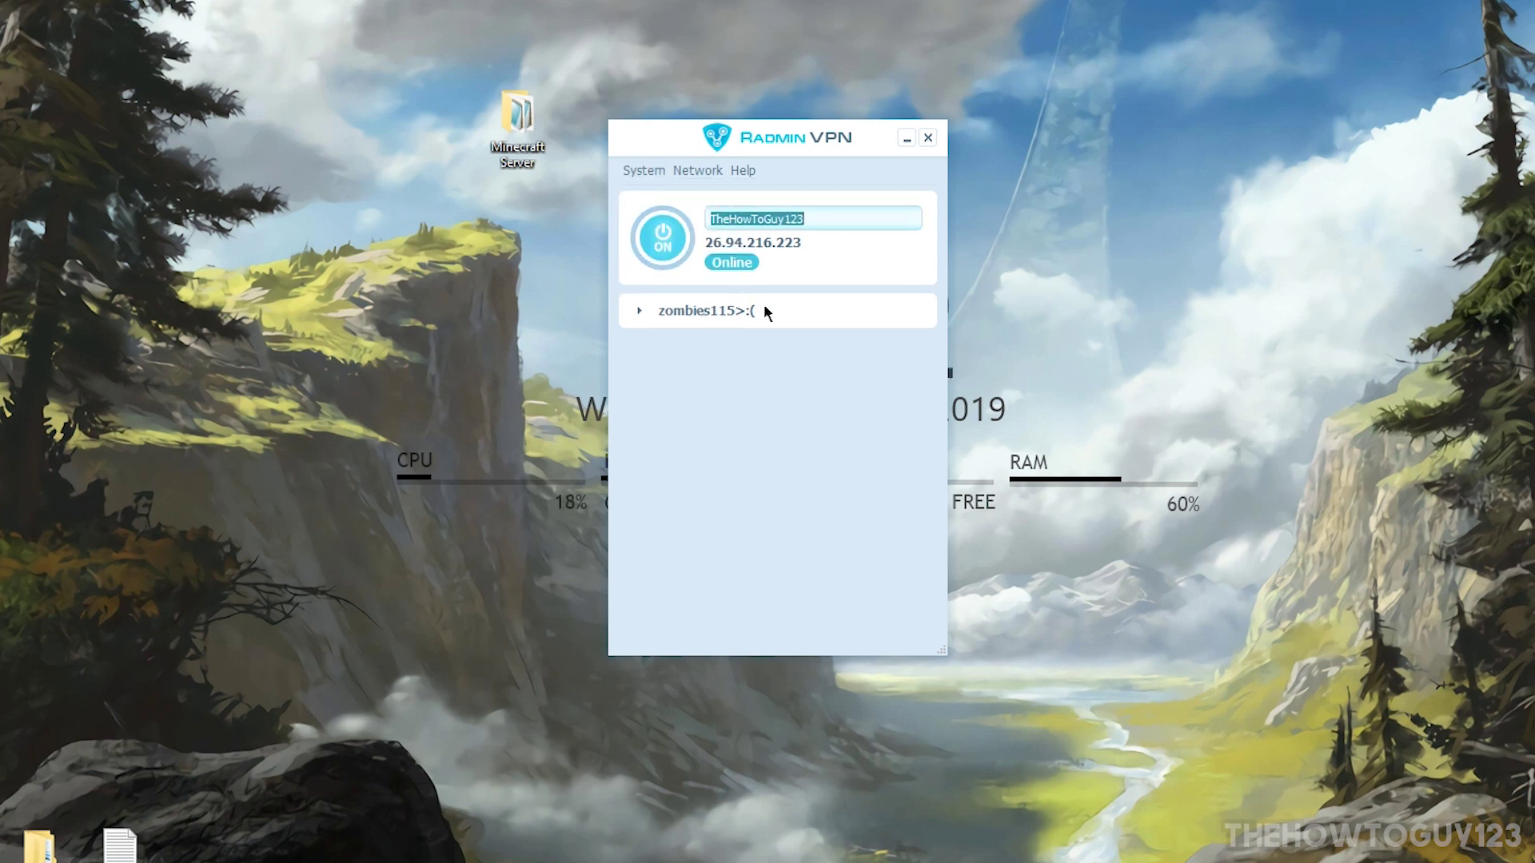
pyautogui.click(777, 396)
pyautogui.click(684, 233)
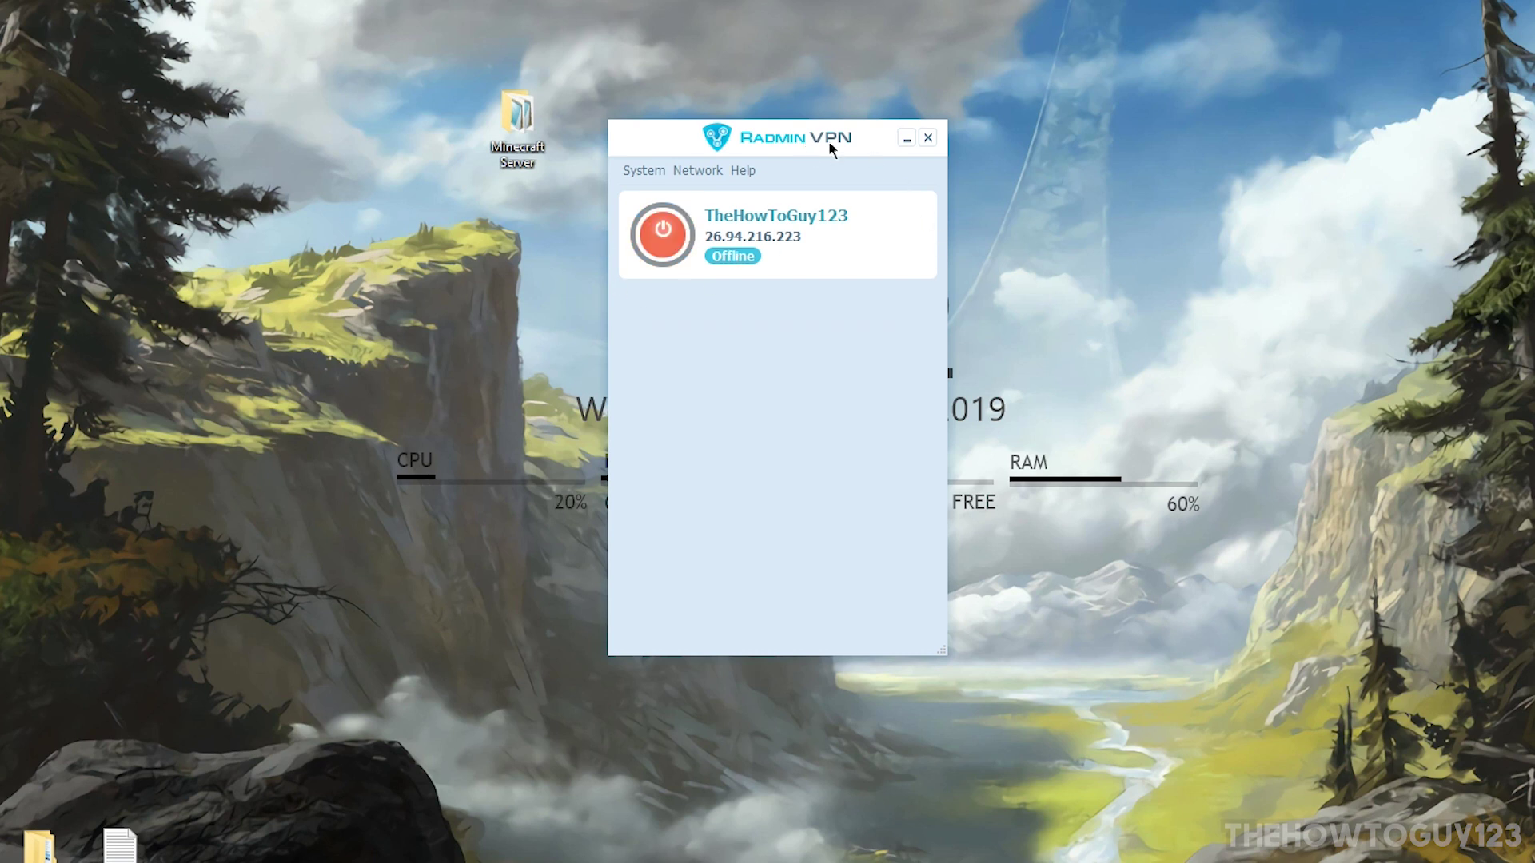
pyautogui.click(663, 231)
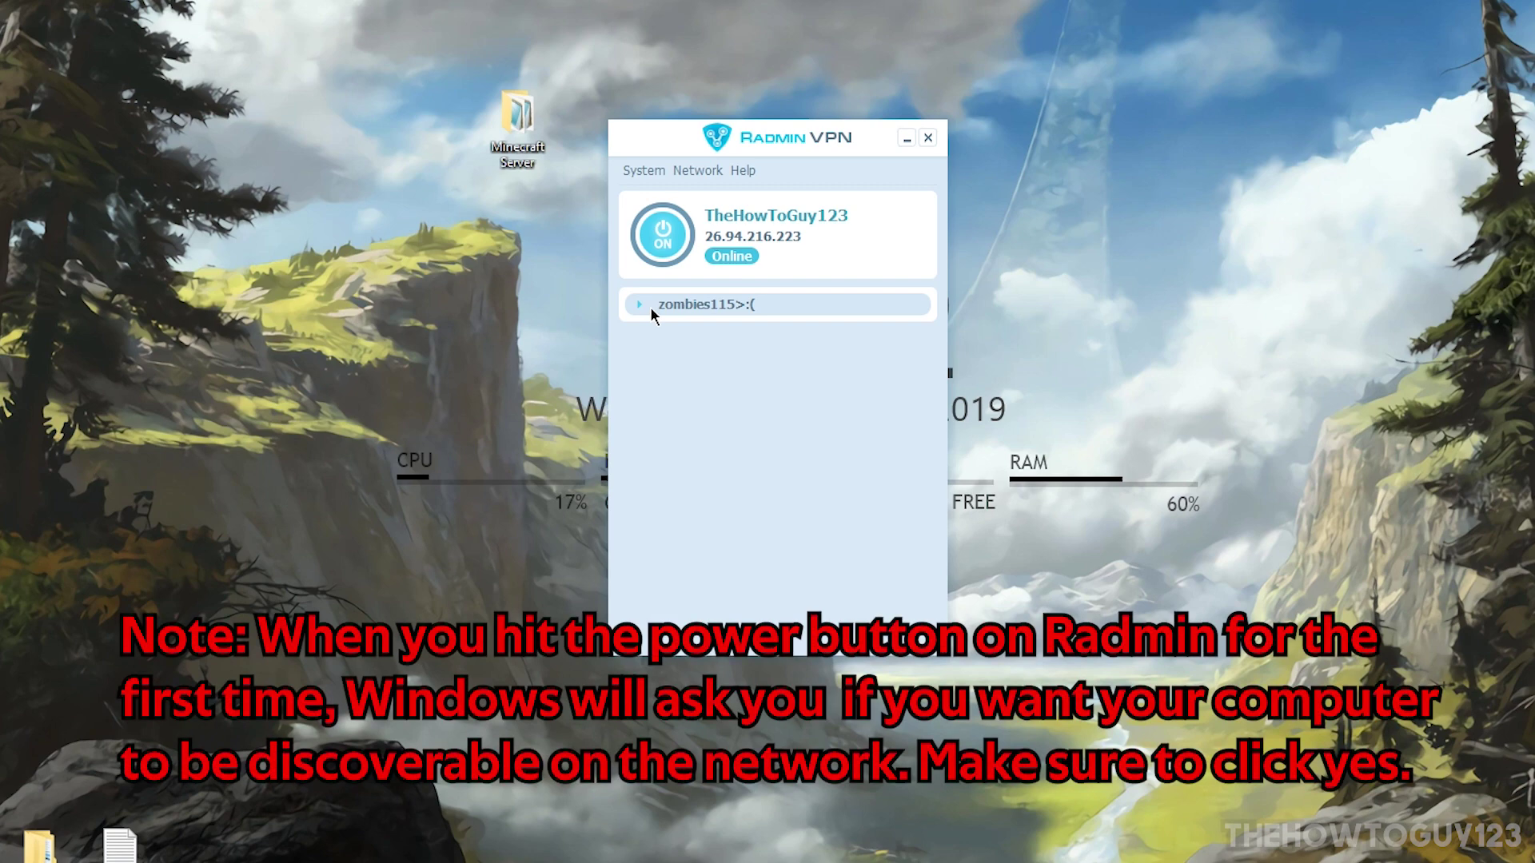
pyautogui.click(711, 171)
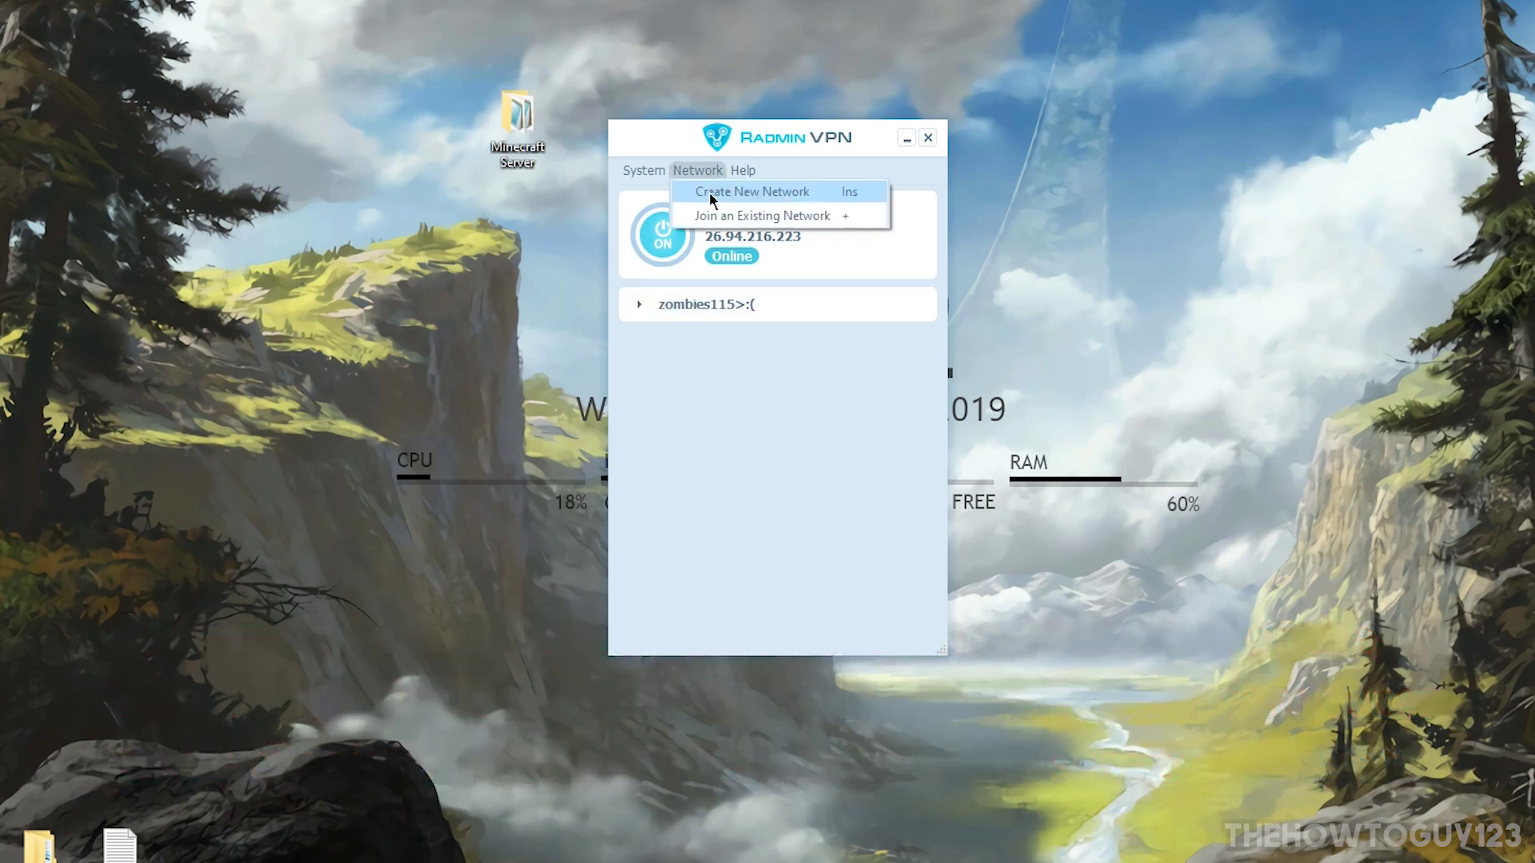
# Step: Create a Radmin VPN network named TheHowToguytut, entering and confirming its password
pyautogui.click(780, 191)
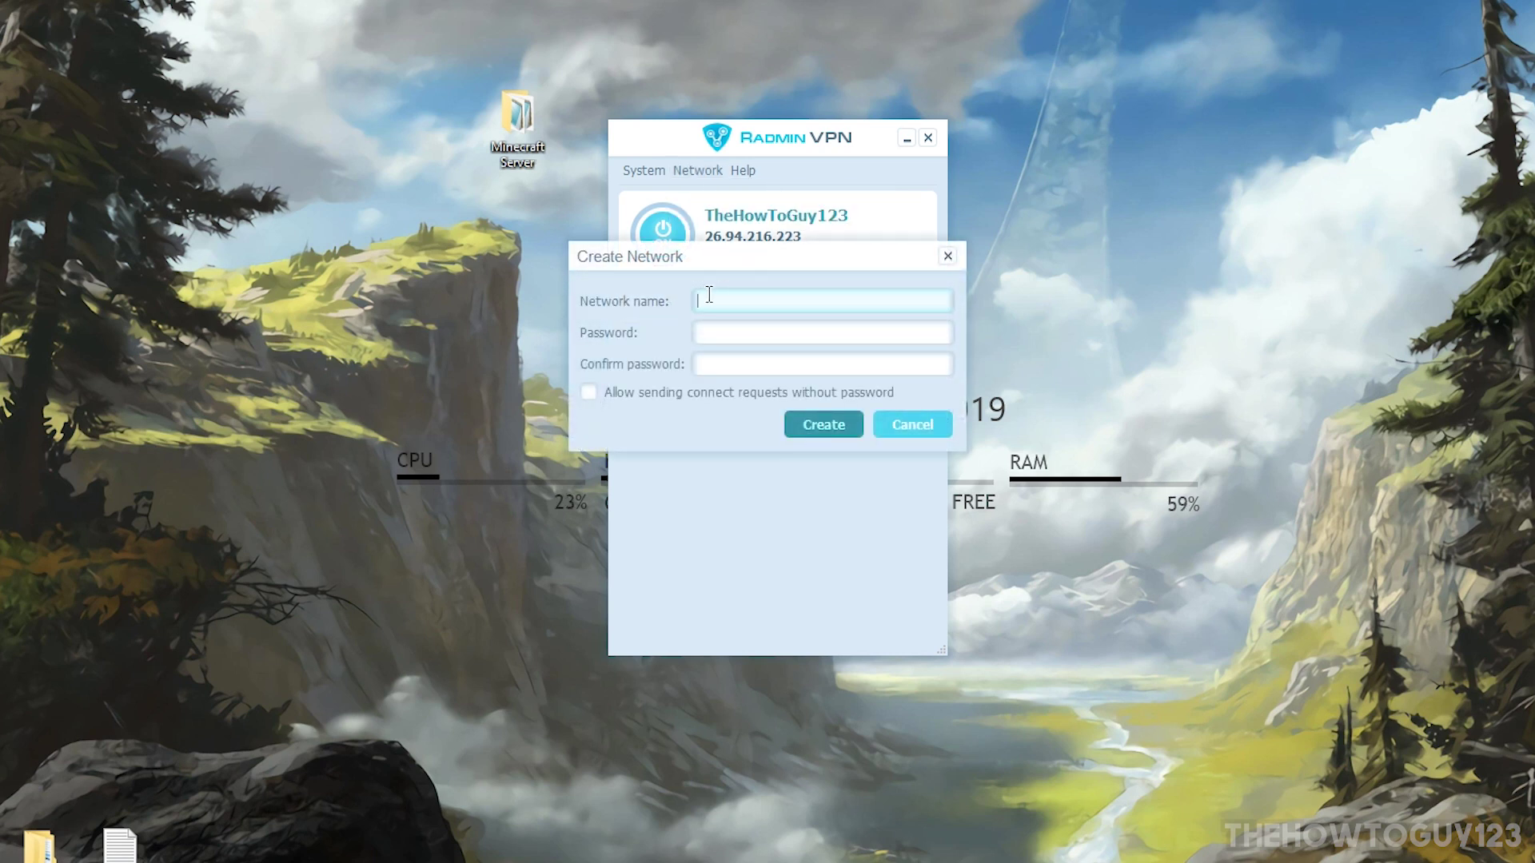
pyautogui.write('TheHowToguy')
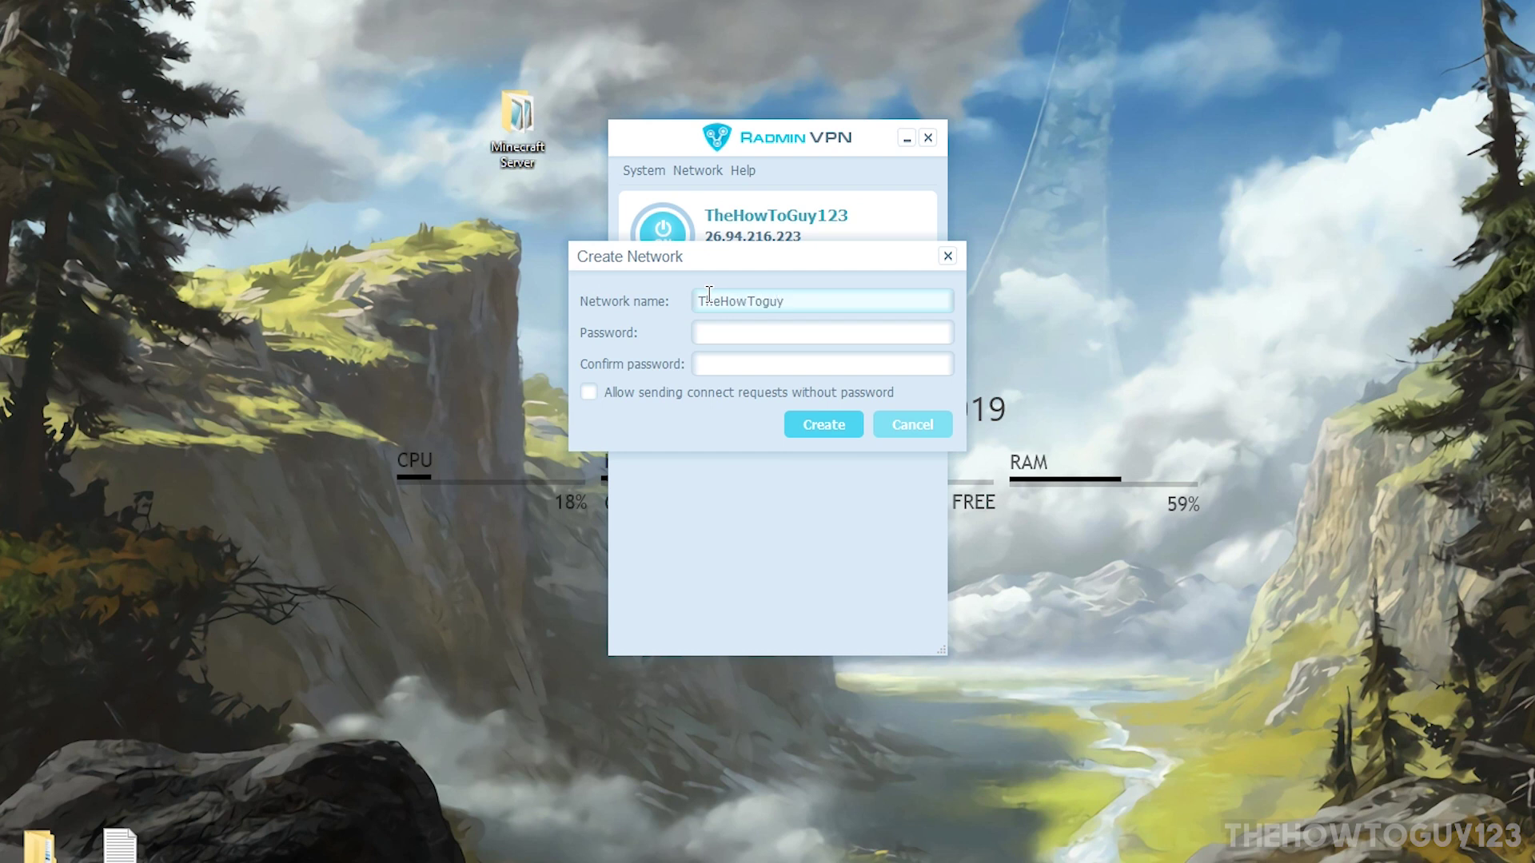
pyautogui.write('tut')
pyautogui.click(773, 330)
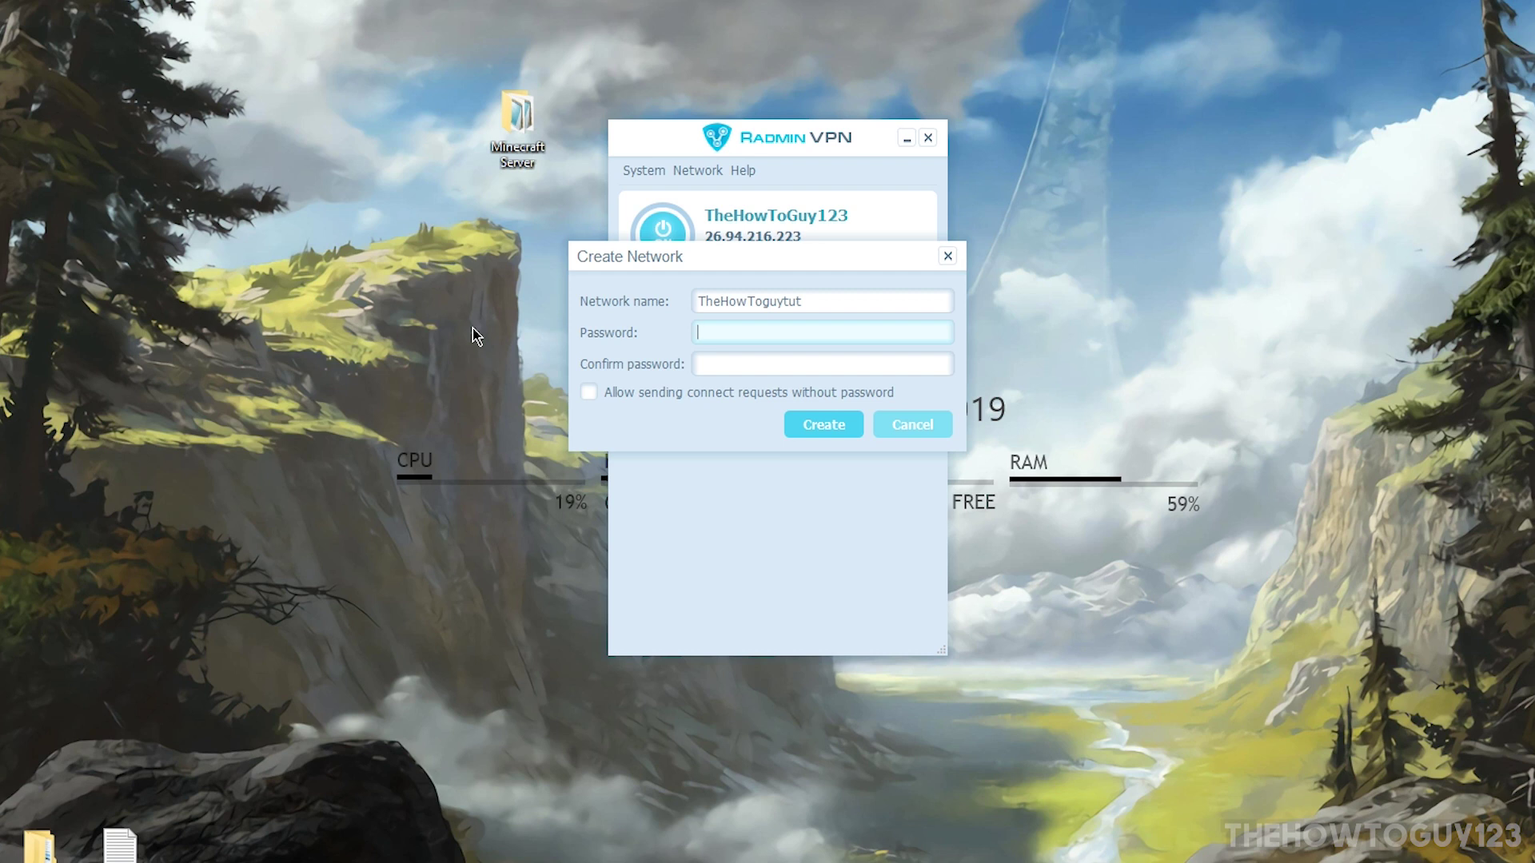
pyautogui.write('1234567')
pyautogui.press('Tab')
pyautogui.write('1234567')
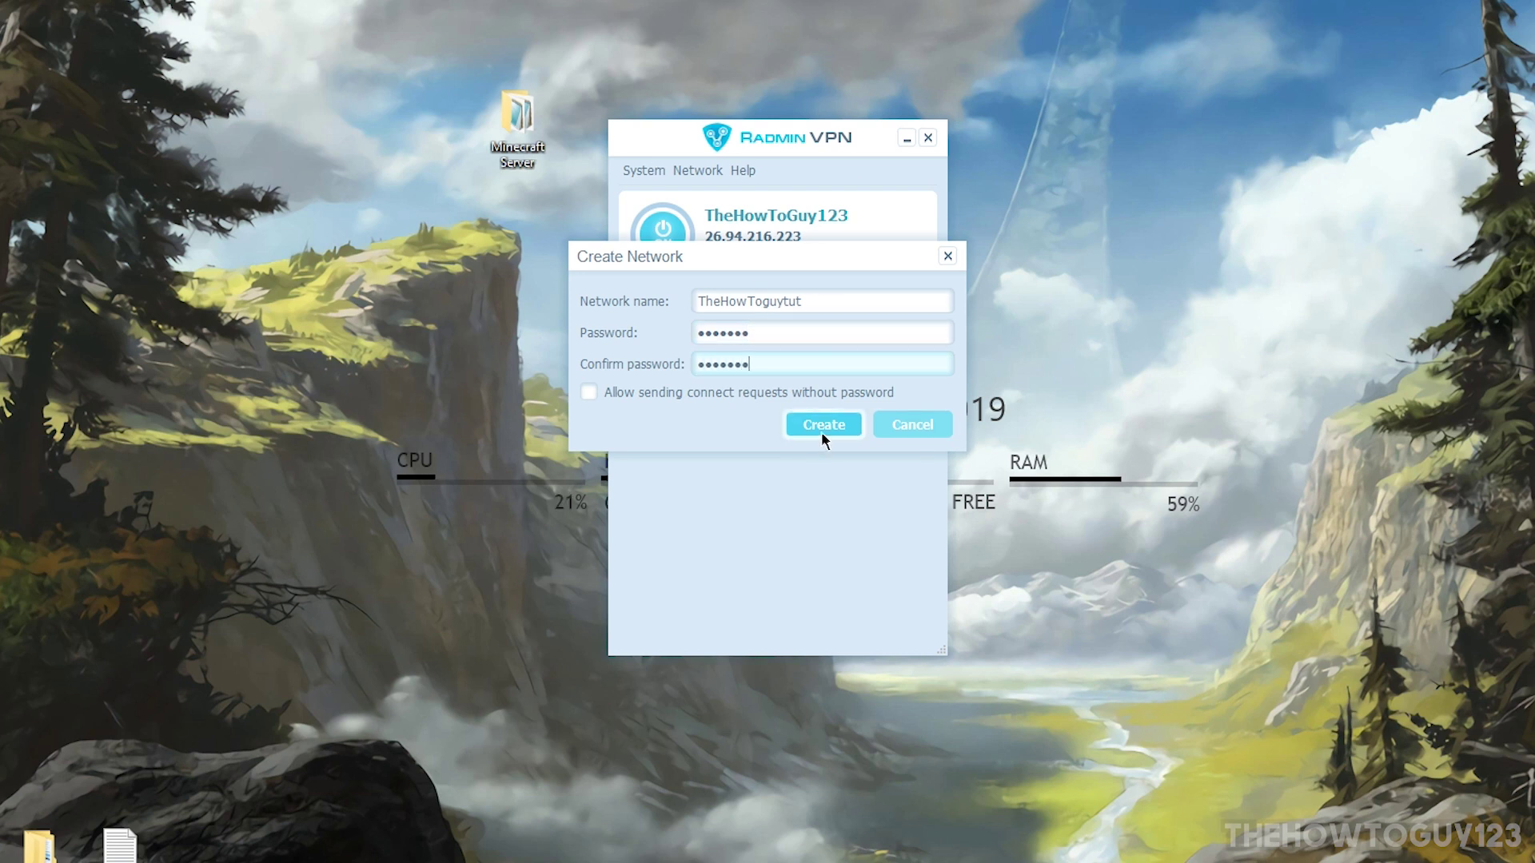
pyautogui.click(823, 432)
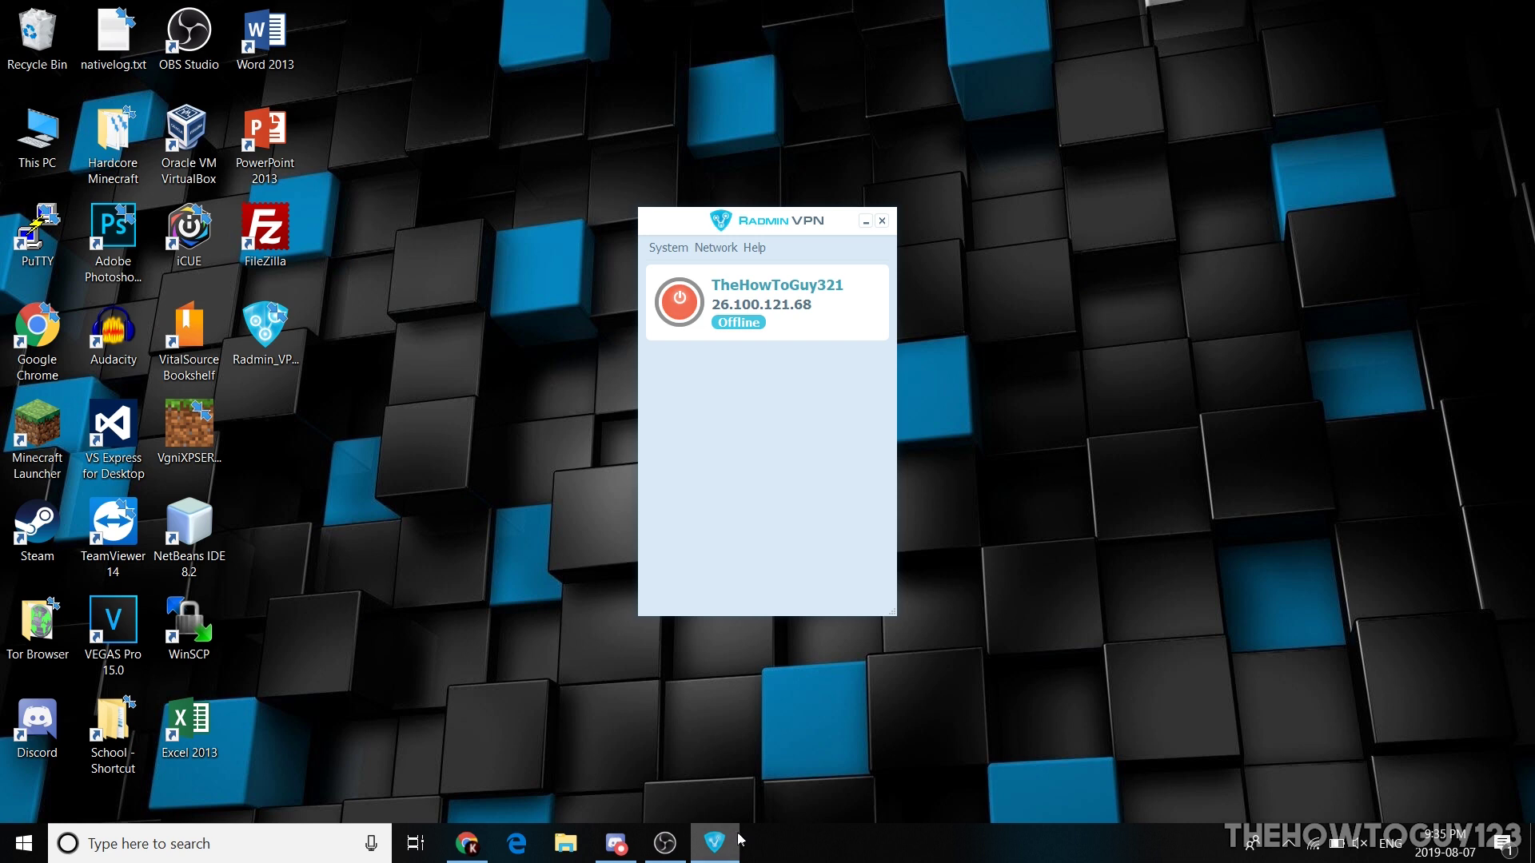
# Step: Turn on the second PC's VPN and join TheHowToguytut using the pasted name and password
pyautogui.click(688, 306)
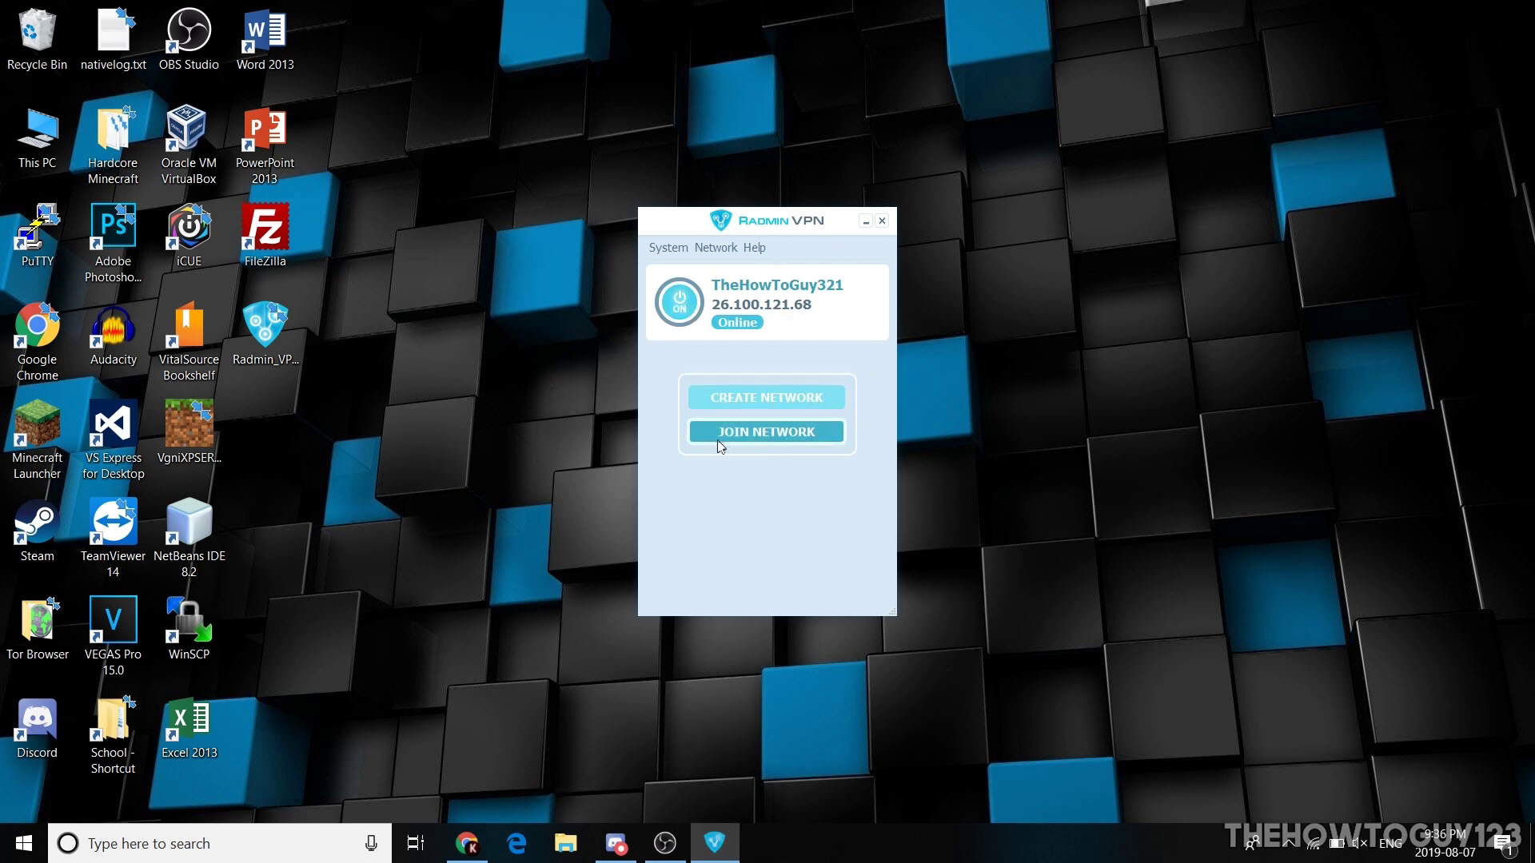
pyautogui.click(716, 248)
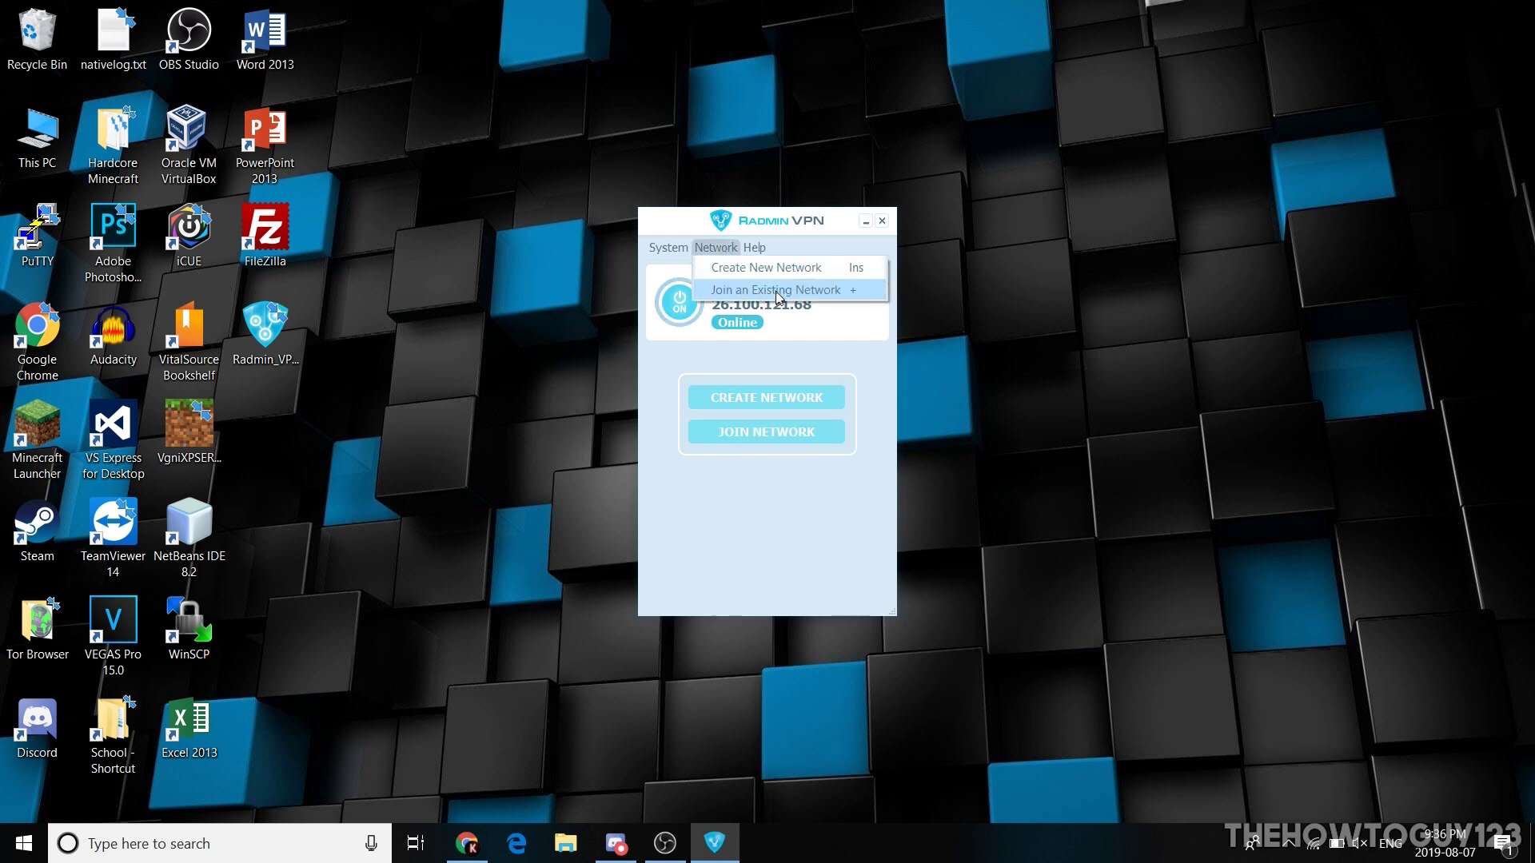
pyautogui.click(729, 291)
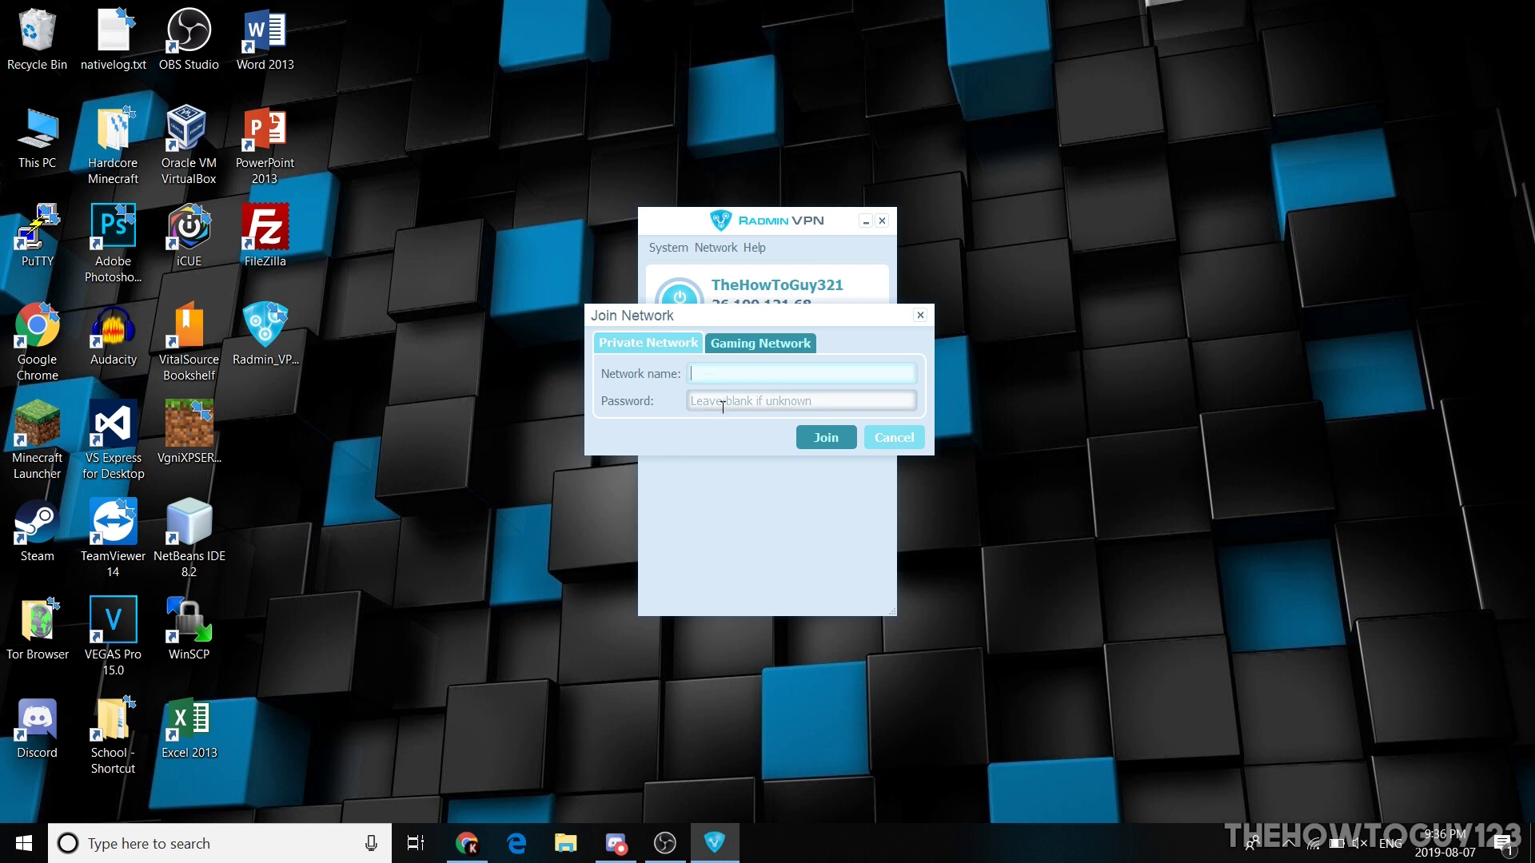
pyautogui.rightClick(712, 375)
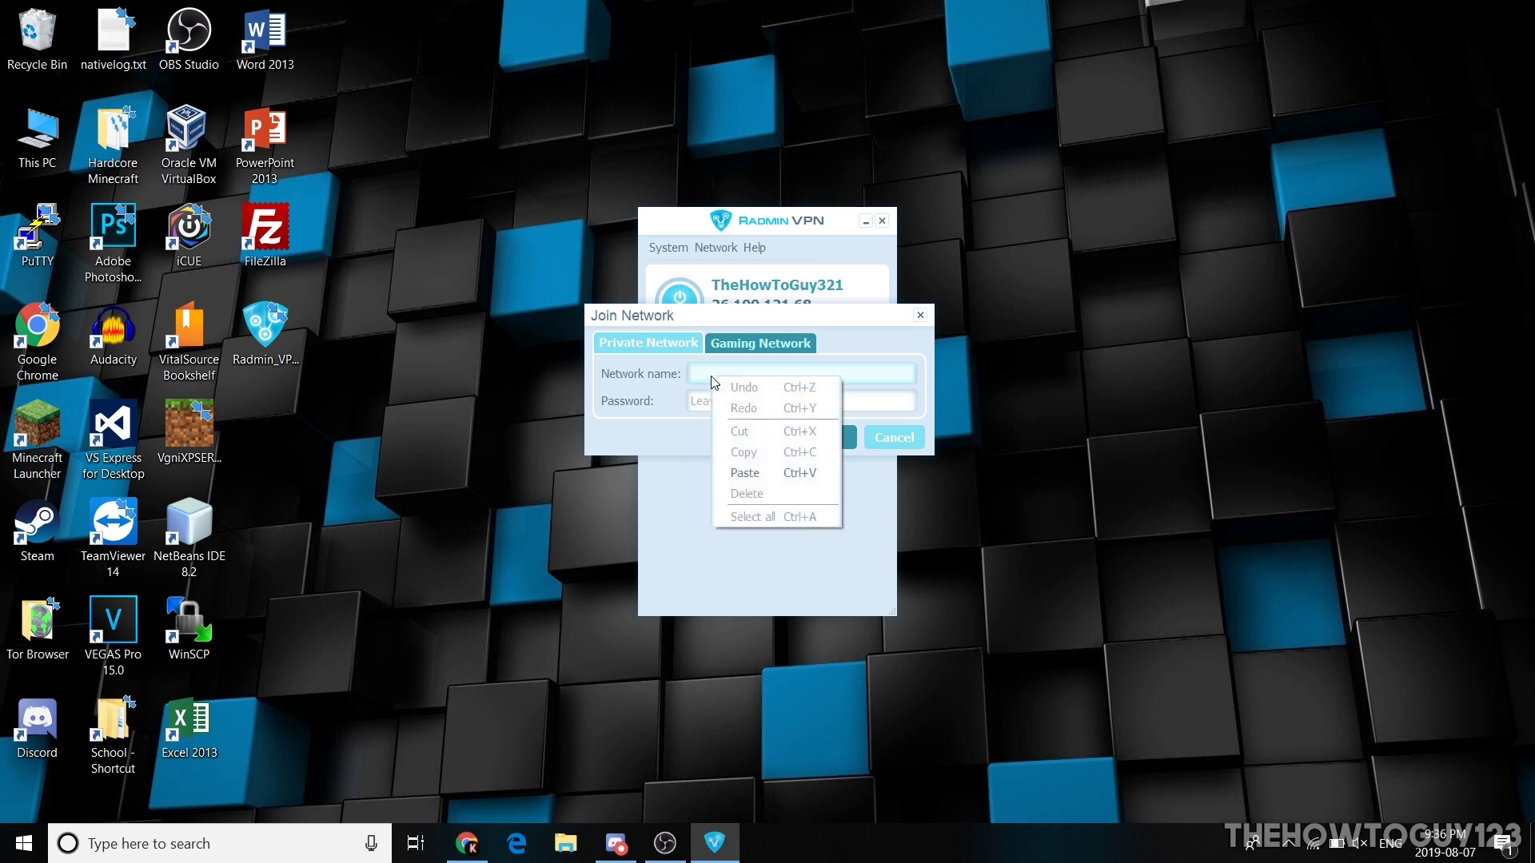
pyautogui.click(759, 480)
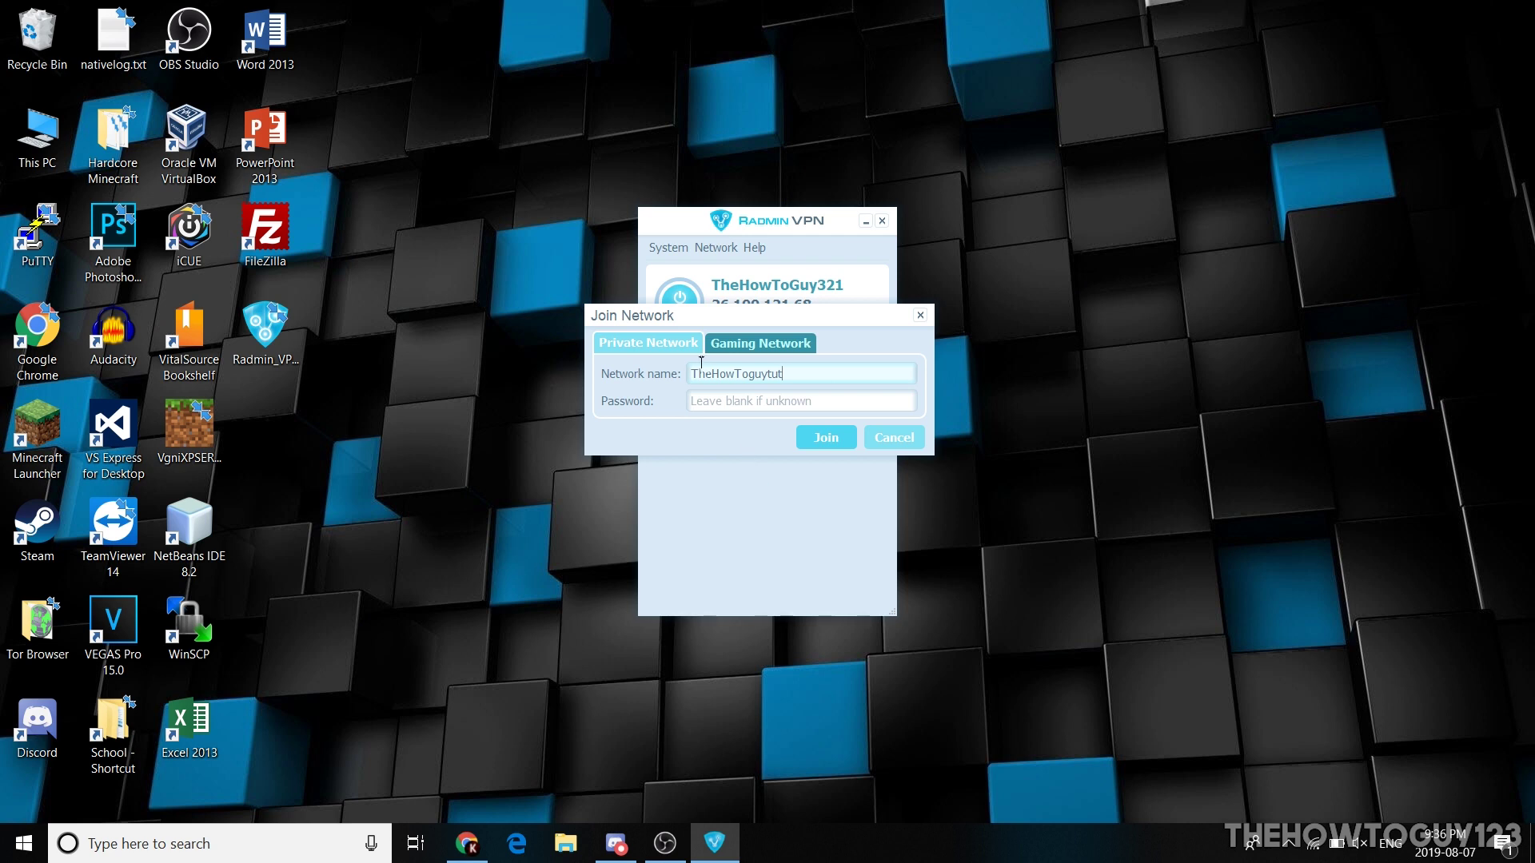
pyautogui.click(733, 398)
pyautogui.write('1')
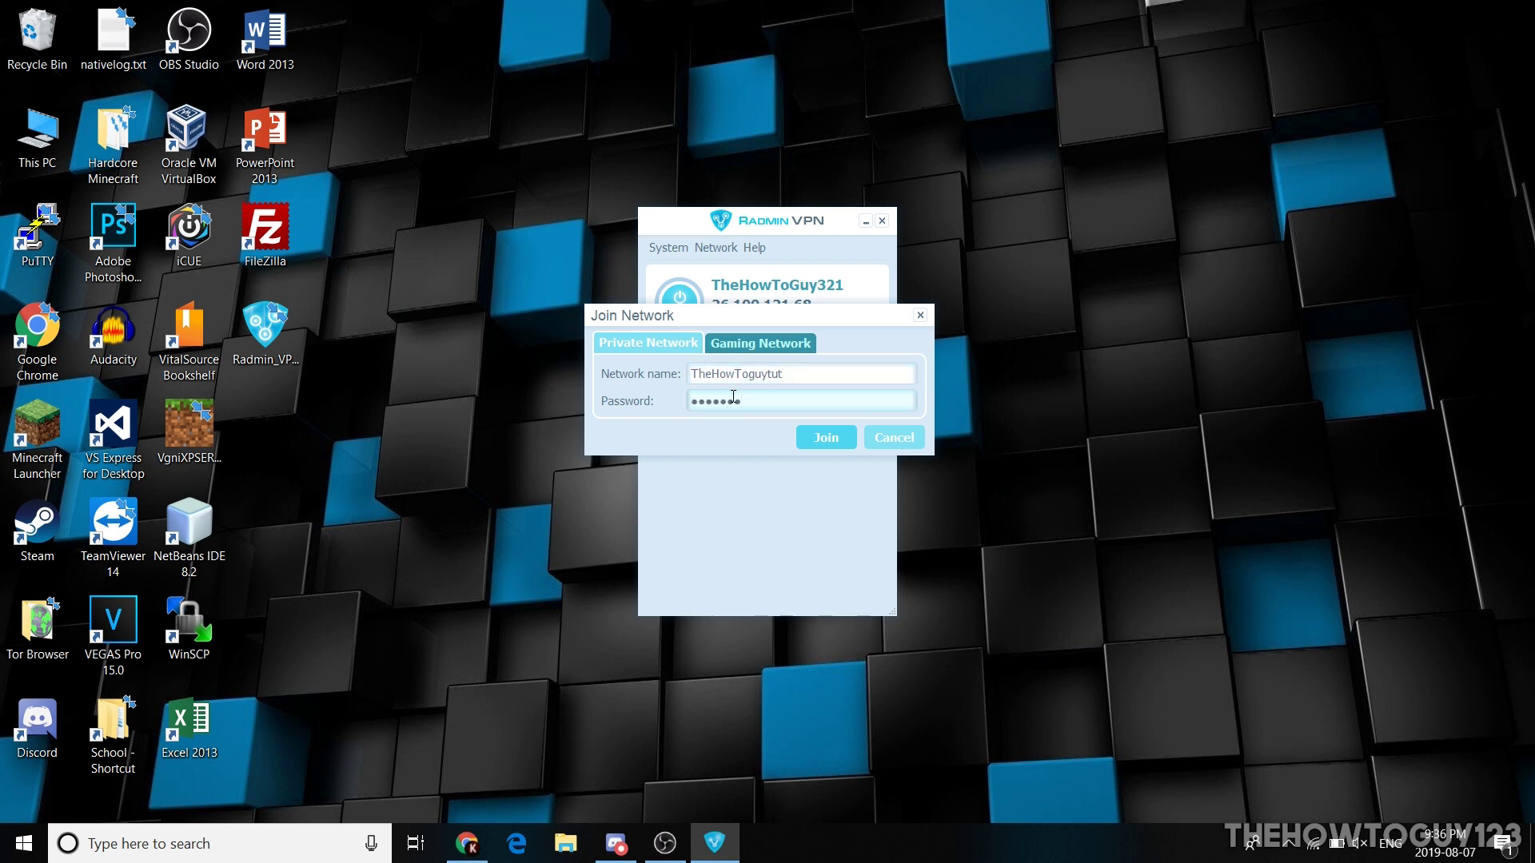
pyautogui.click(841, 438)
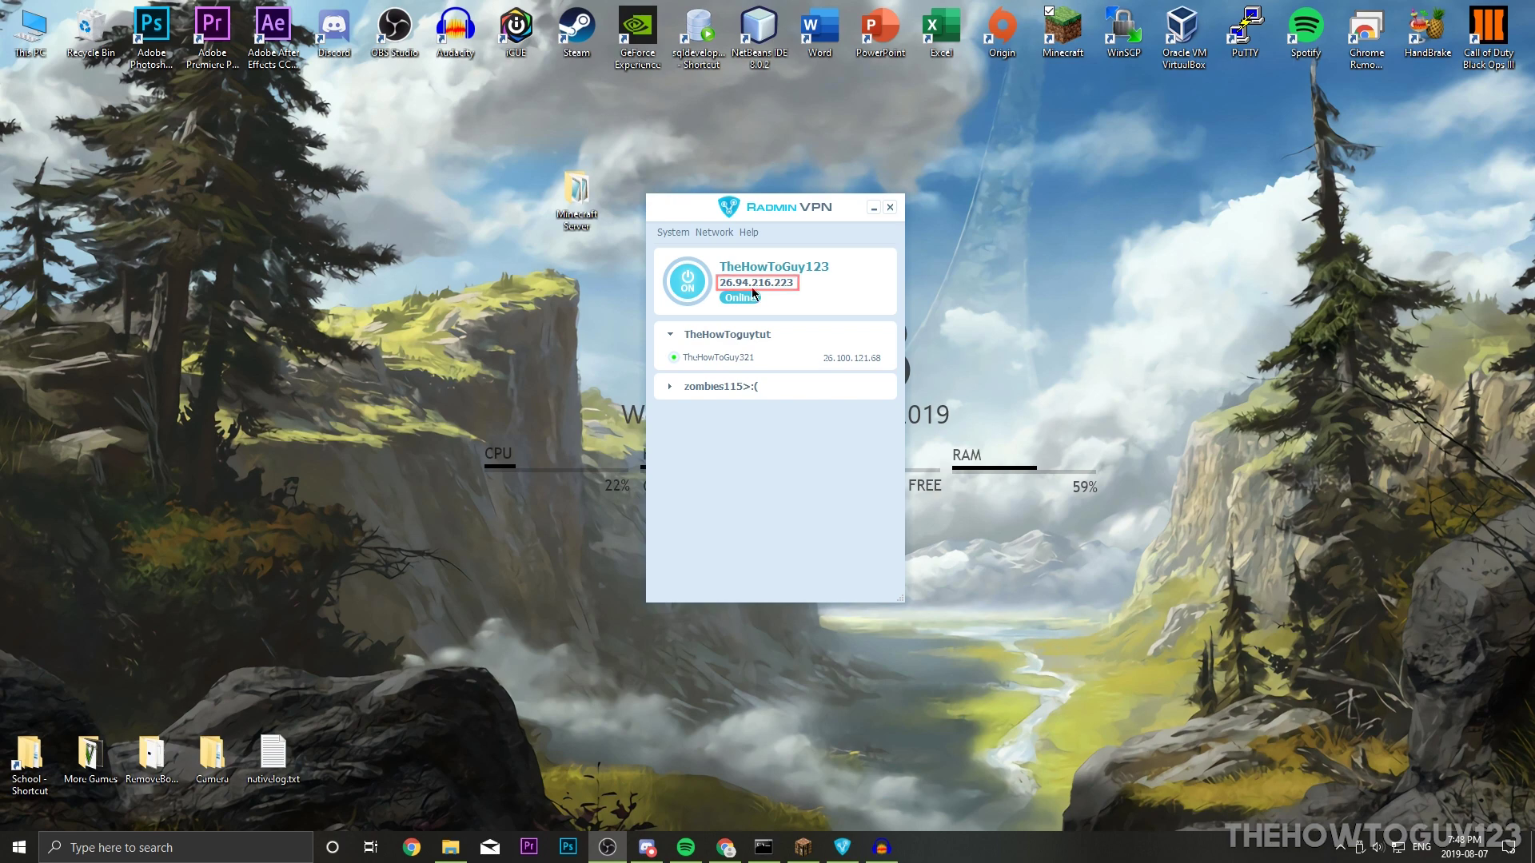
# Step: Add a Minecraft server entry at the host's VPN address 26.94.216.223 and connect to it
pyautogui.click(803, 854)
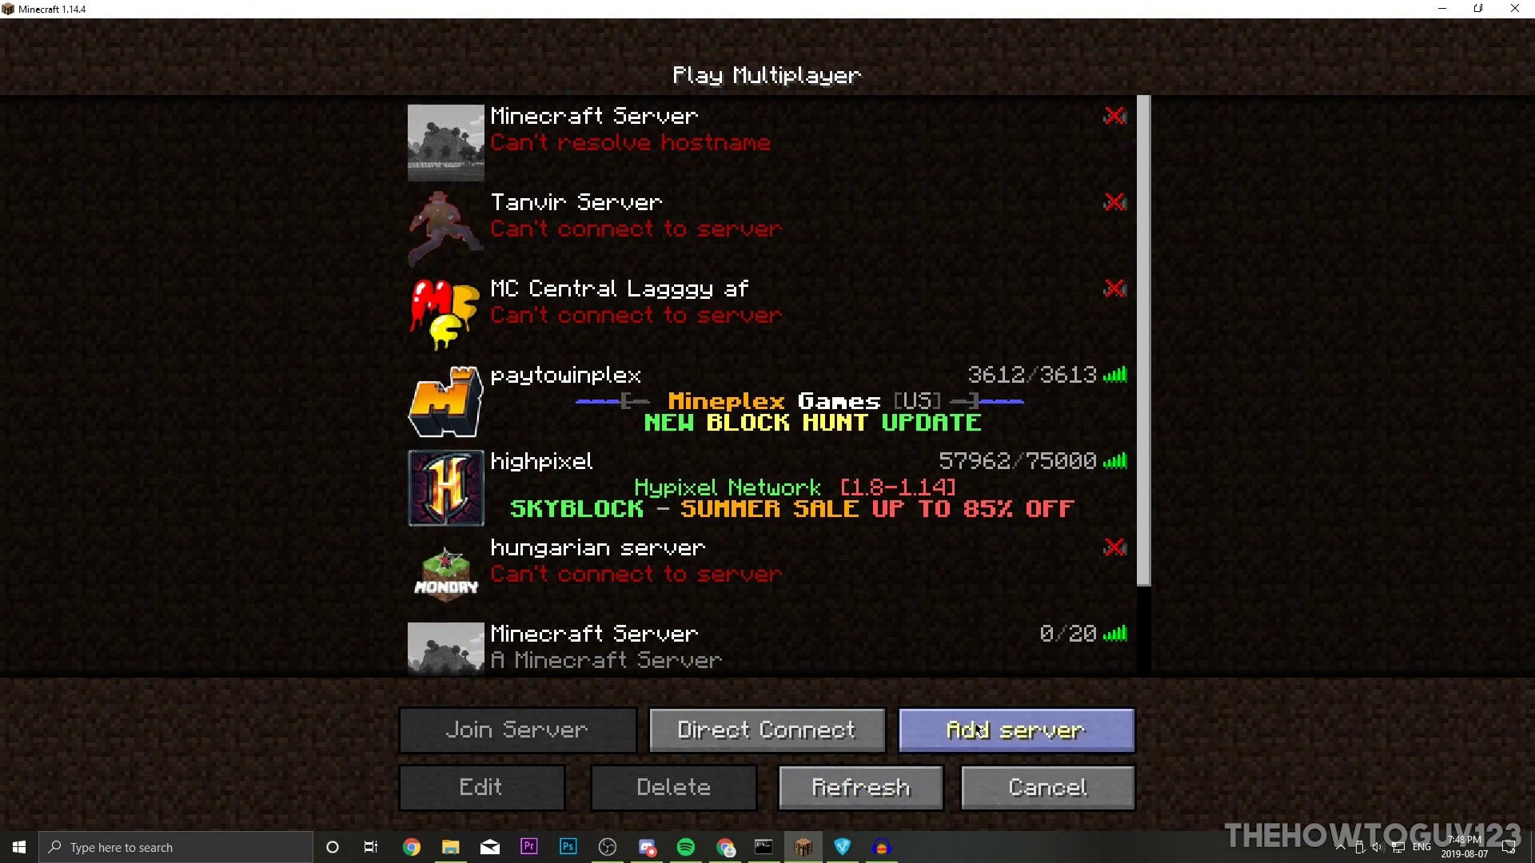
pyautogui.click(977, 729)
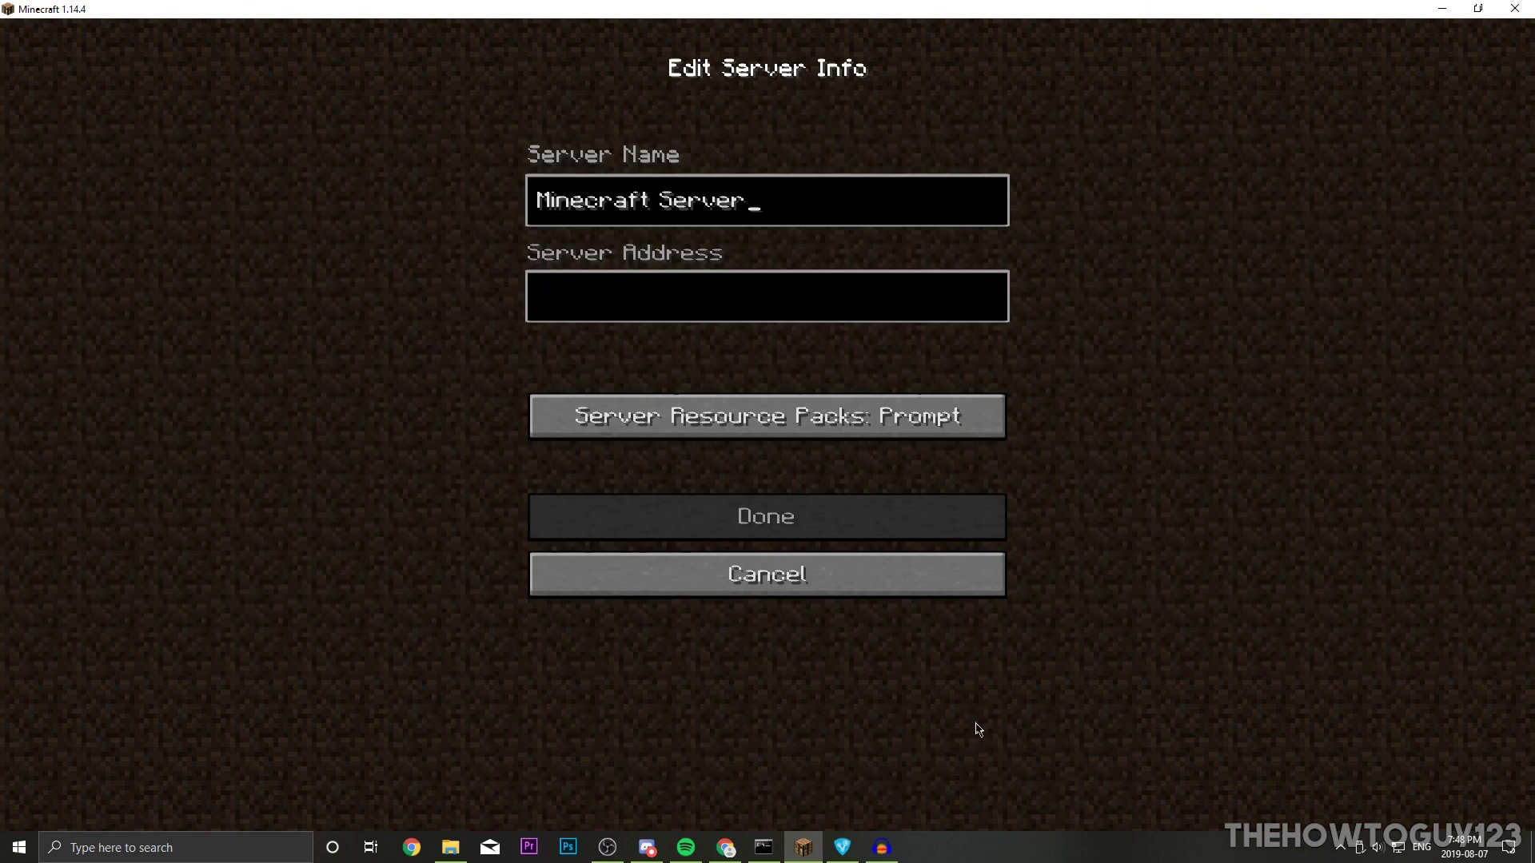
pyautogui.click(834, 853)
pyautogui.moveTo(726, 213); pyautogui.dragTo(1000, 206)
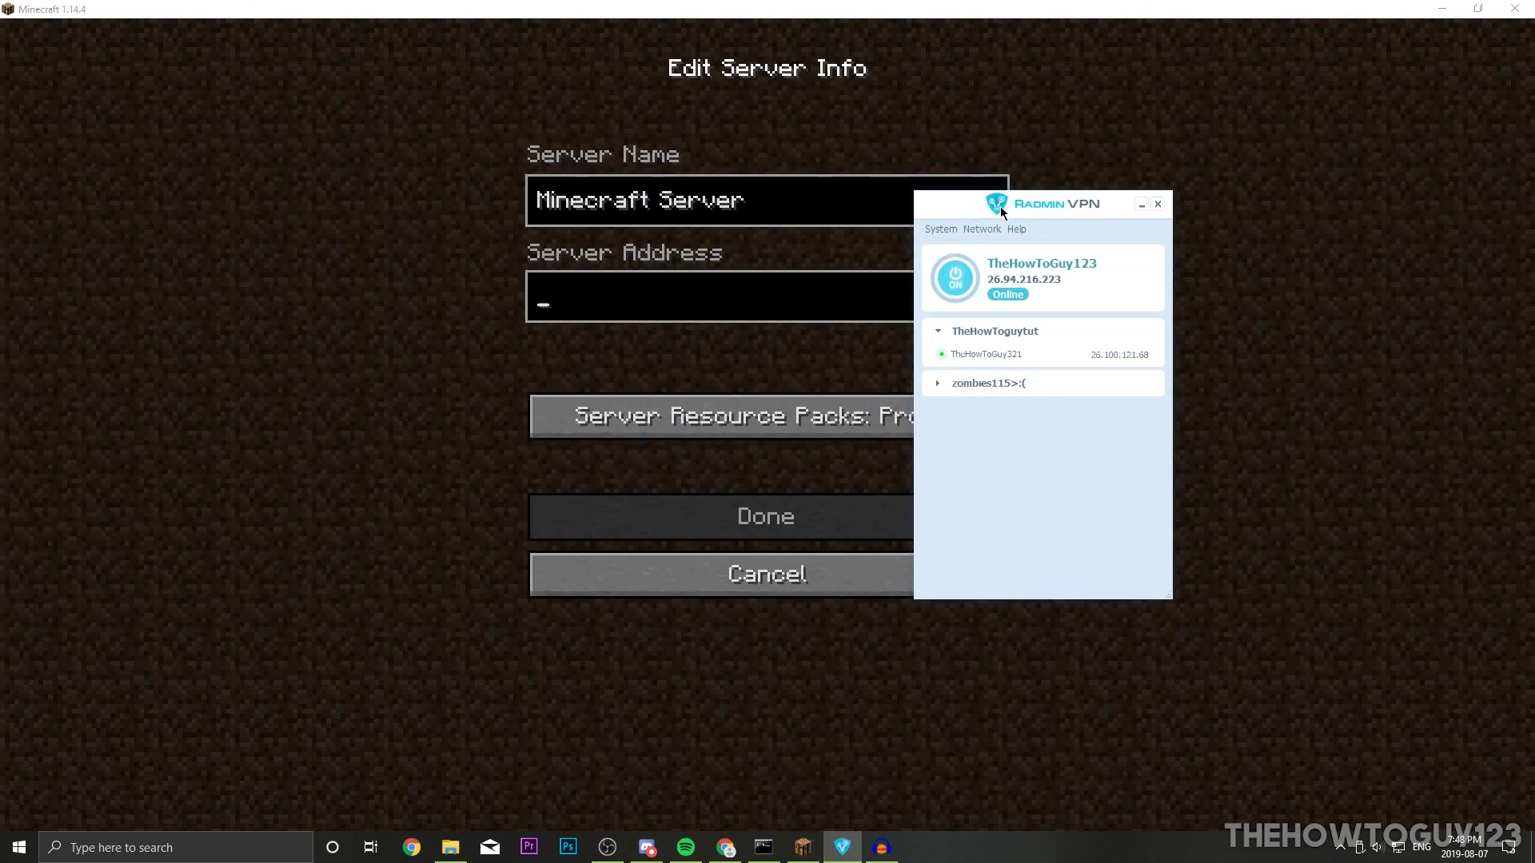
pyautogui.click(794, 308)
pyautogui.write('26.94.')
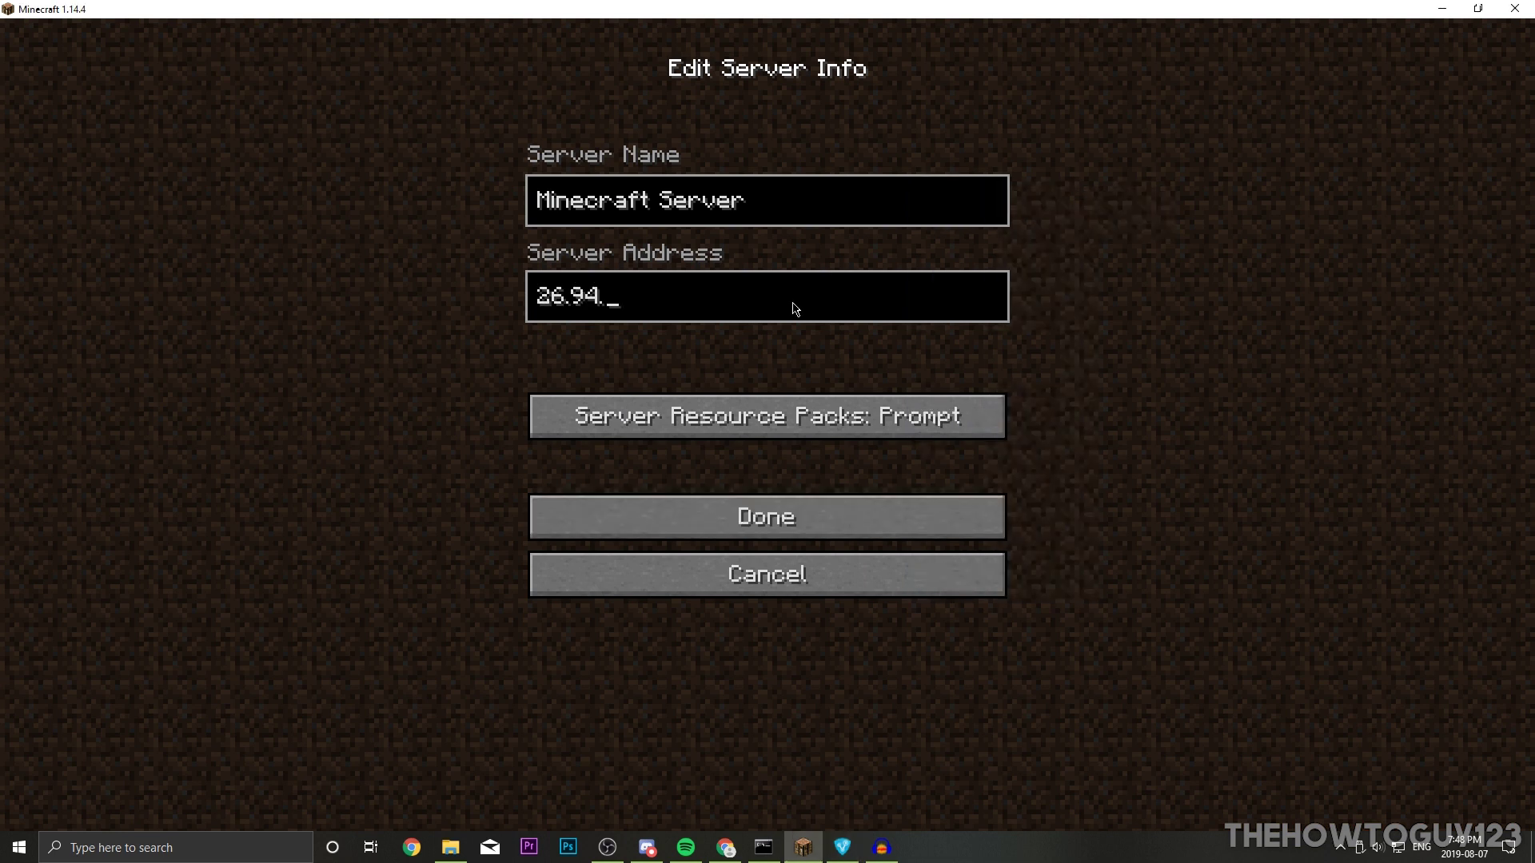
pyautogui.click(842, 848)
pyautogui.click(842, 847)
pyautogui.write('216.223')
pyautogui.click(755, 523)
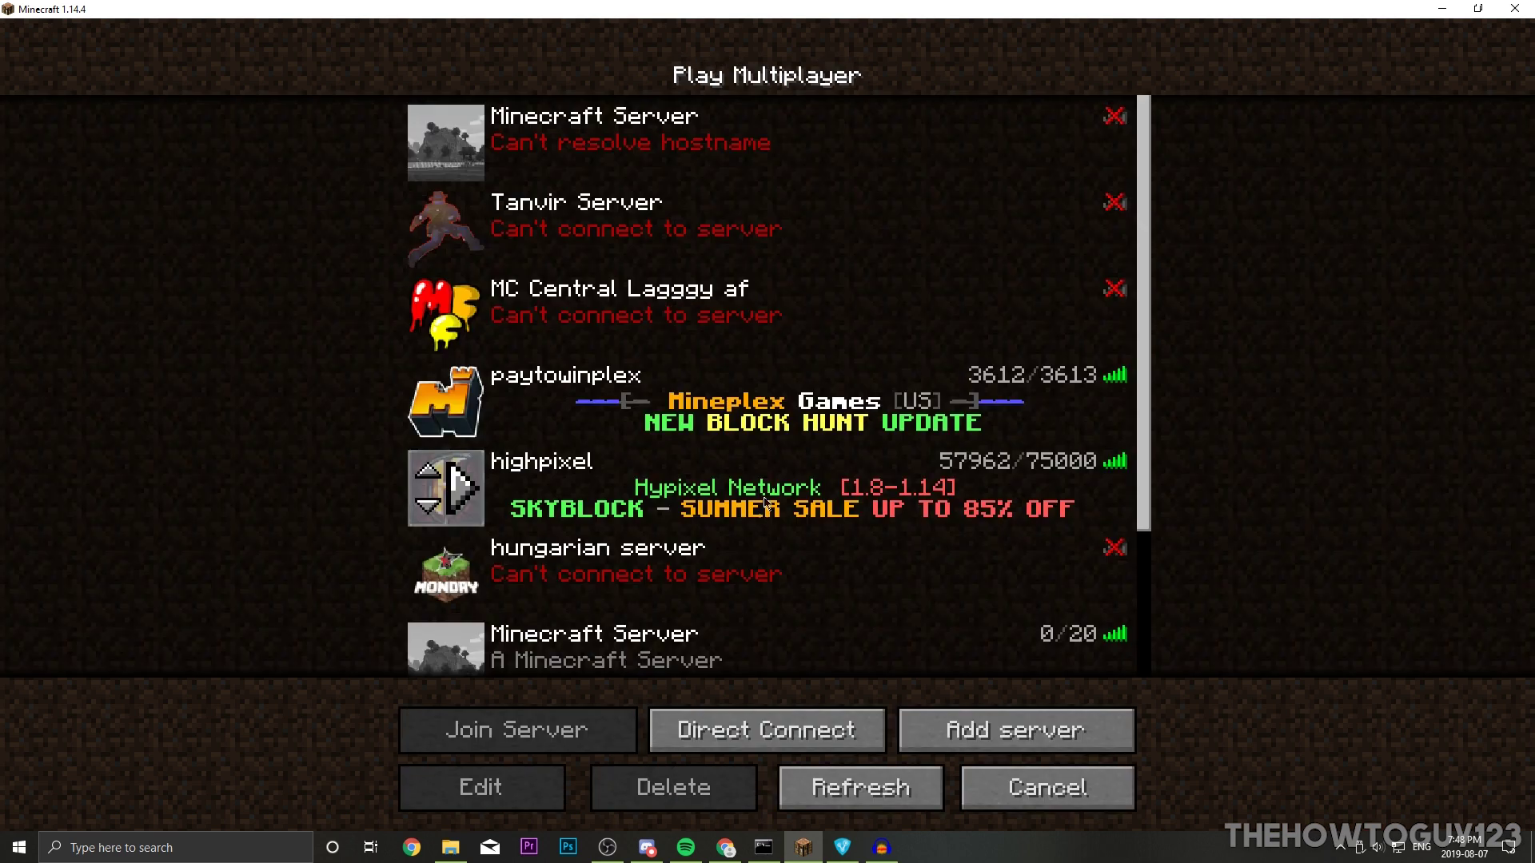
pyautogui.scroll(-3, 766, 502)
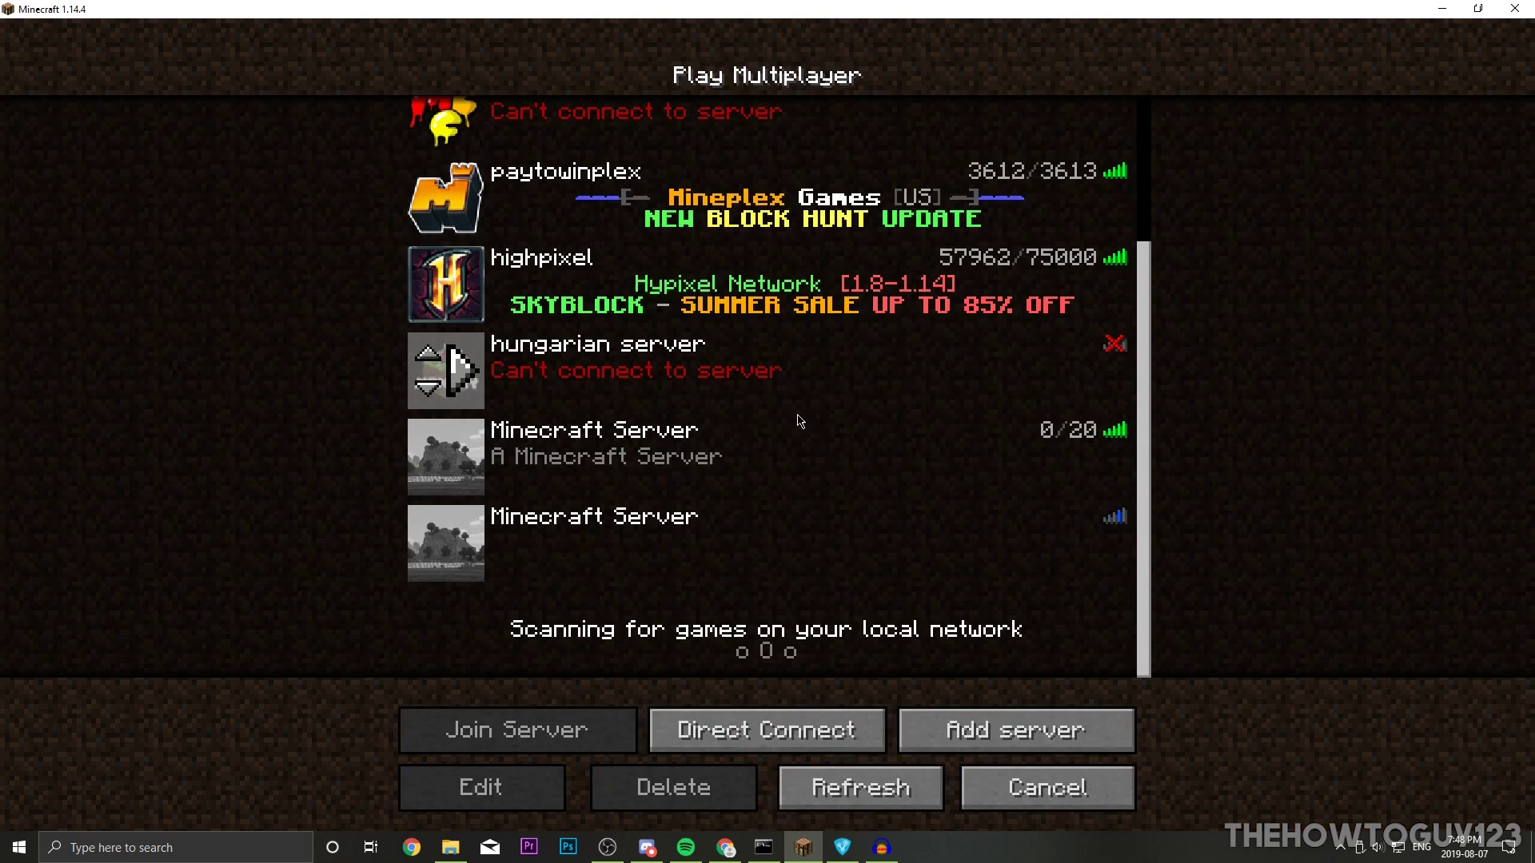
pyautogui.doubleClick(559, 518)
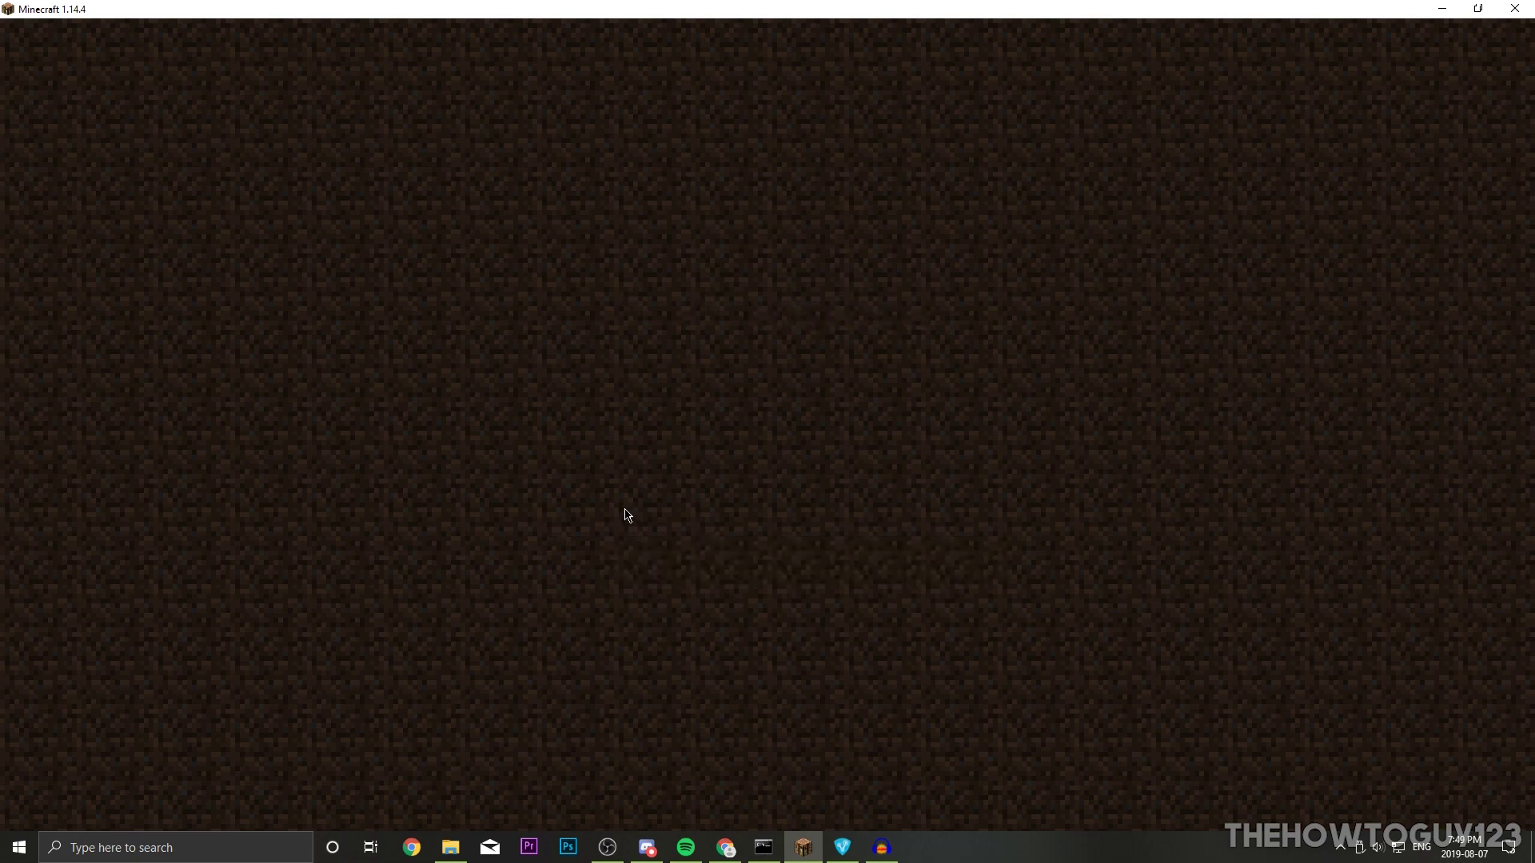
# Step: Switch to third-person view and walk forward toward the village
pyautogui.press('F5')
pyautogui.press('F5')
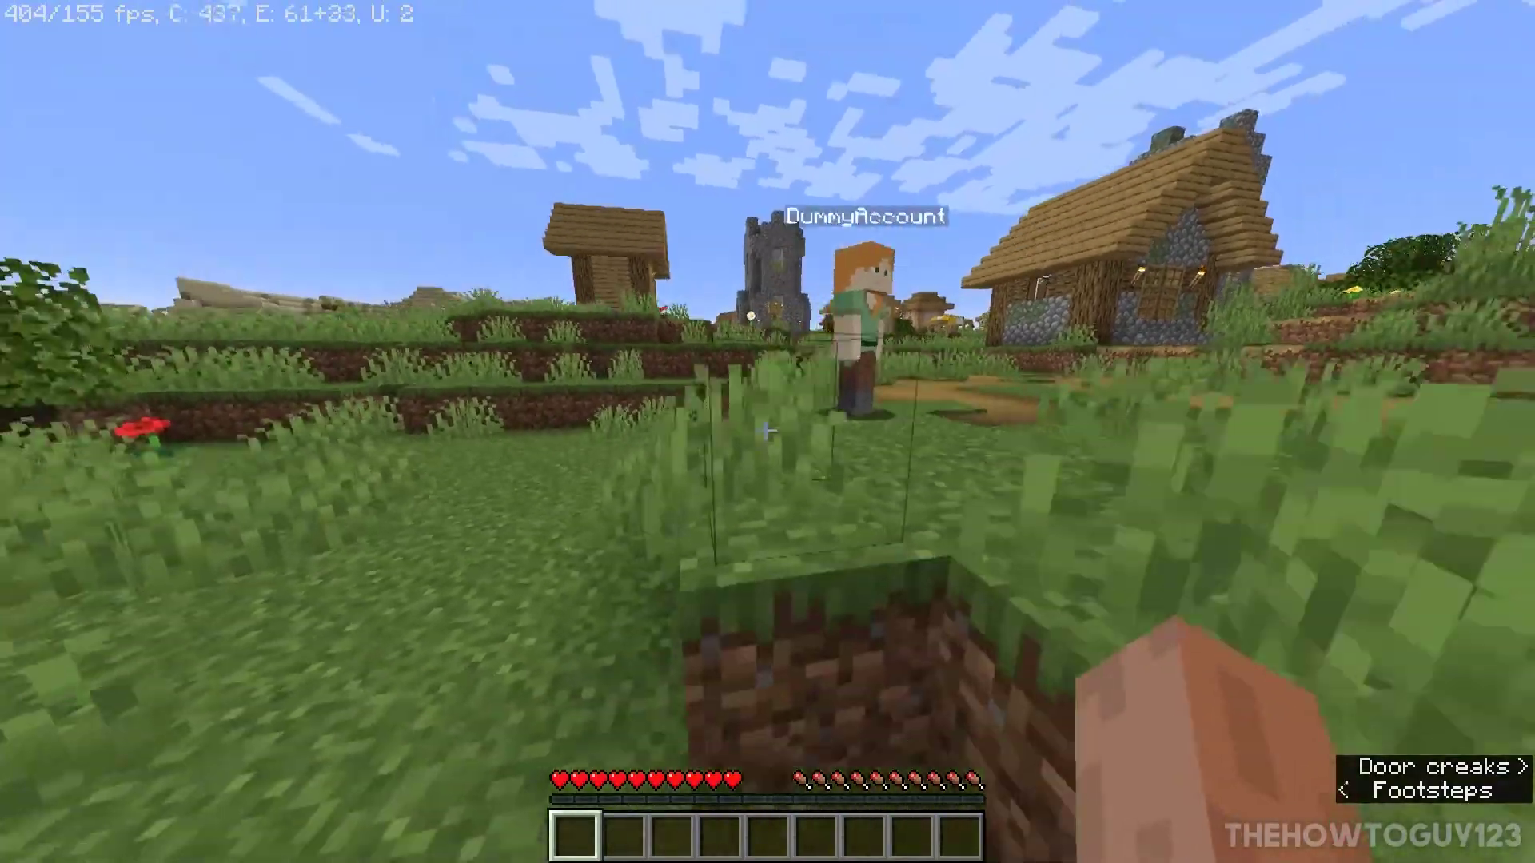
pyautogui.press('w')
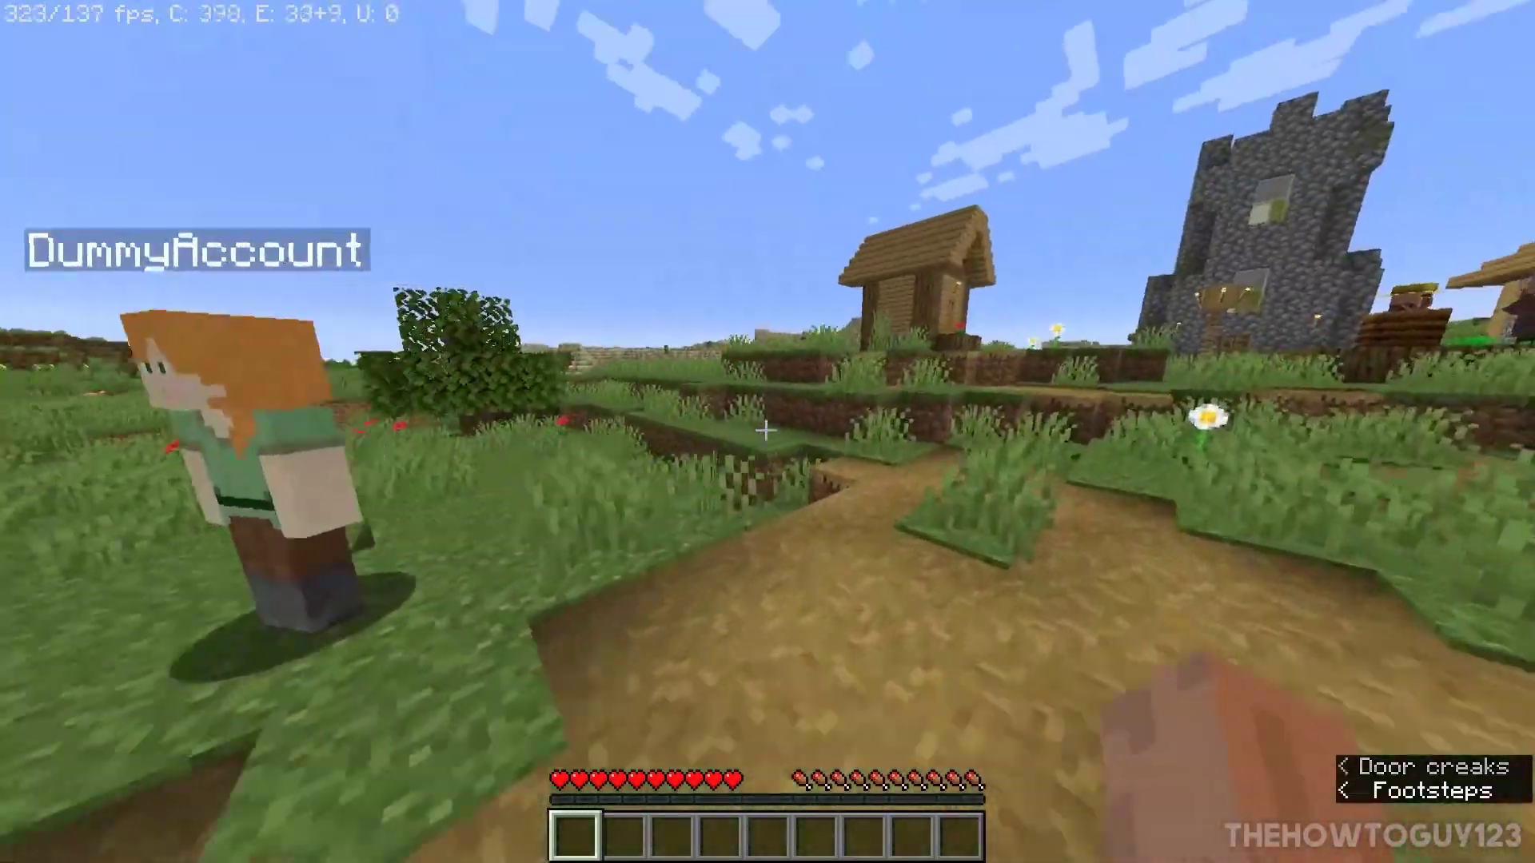